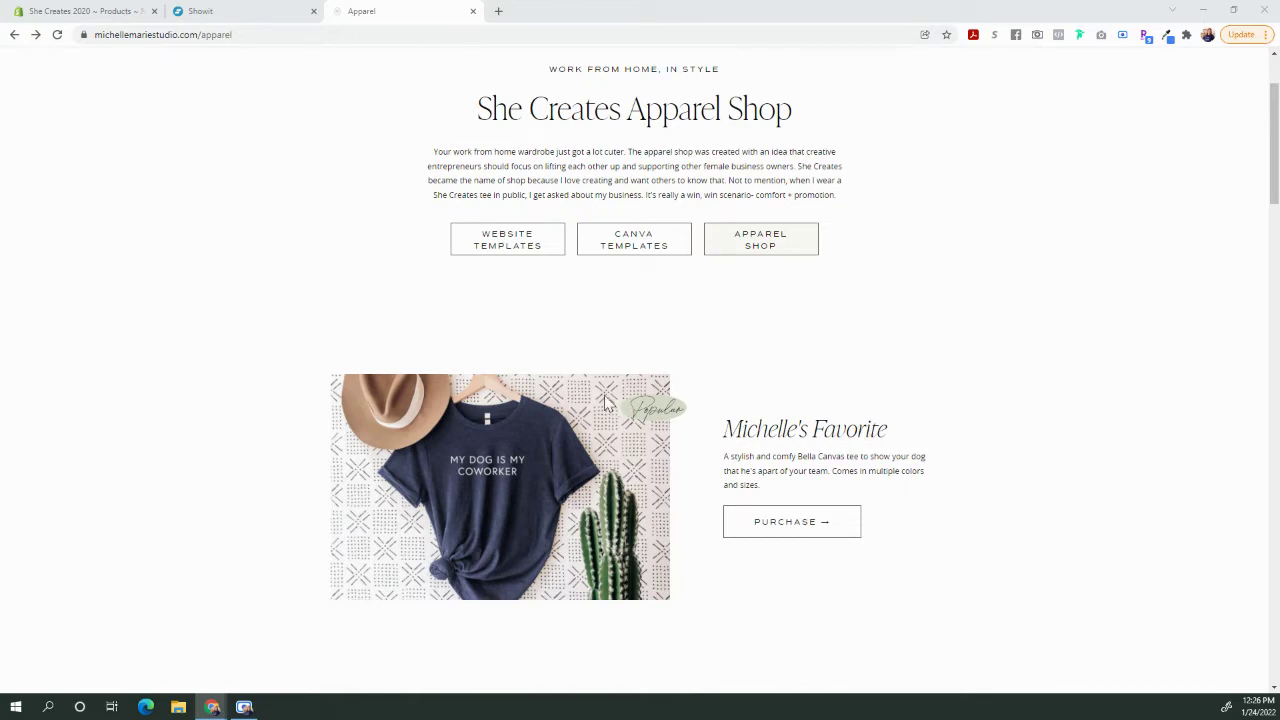
- Find the $26 My Dog is My Coworker Shirt in the collection grid and open its product page
scroll(718, 480, down, 5)
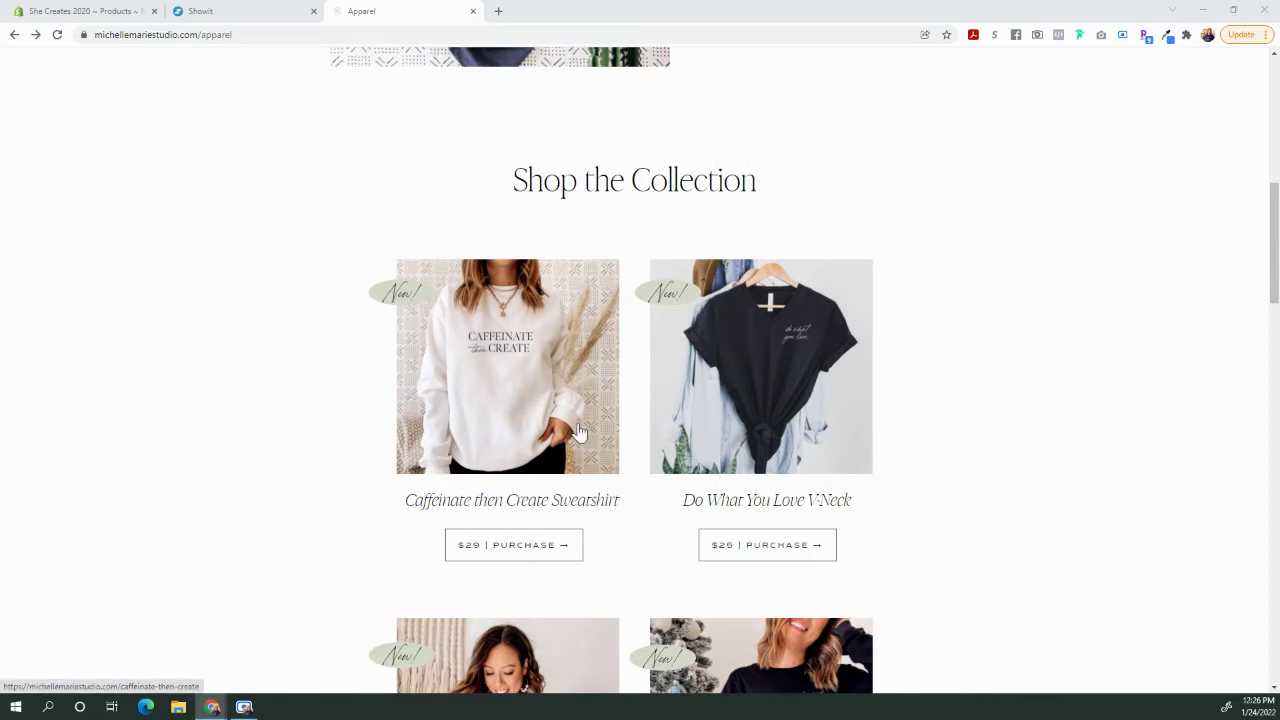
scroll(651, 423, down, 1)
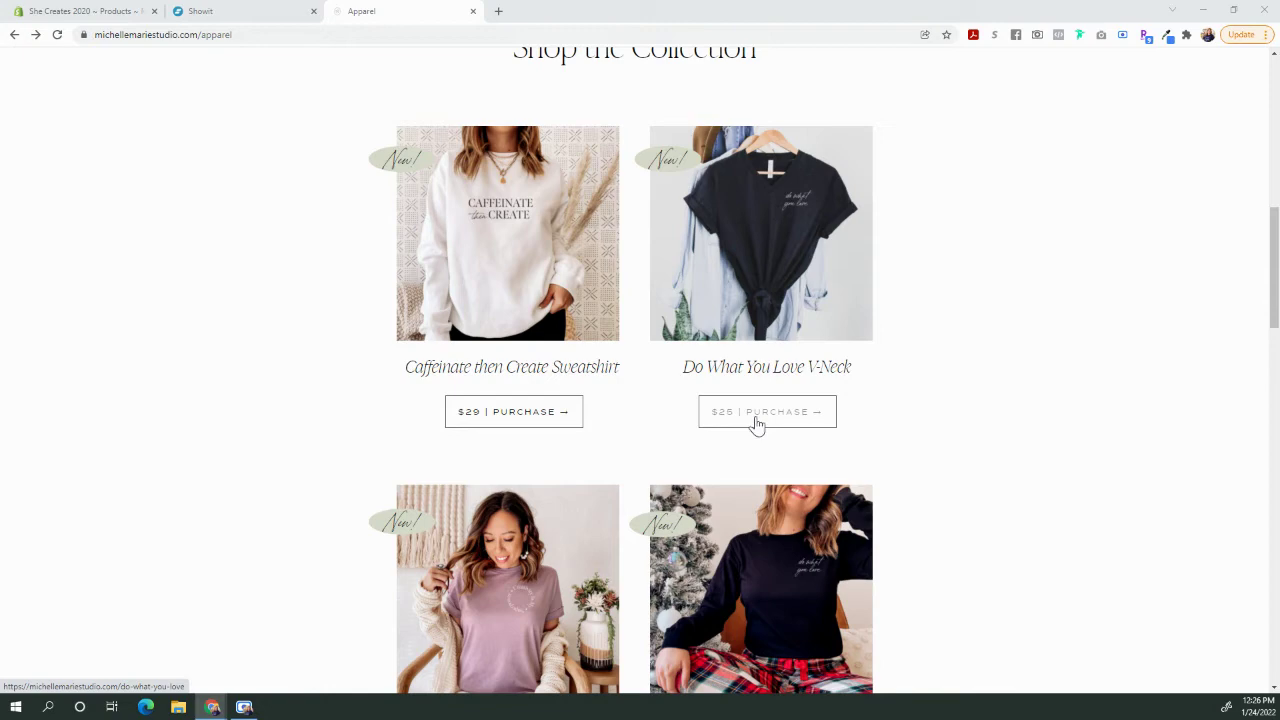
scroll(800, 503, down, 8)
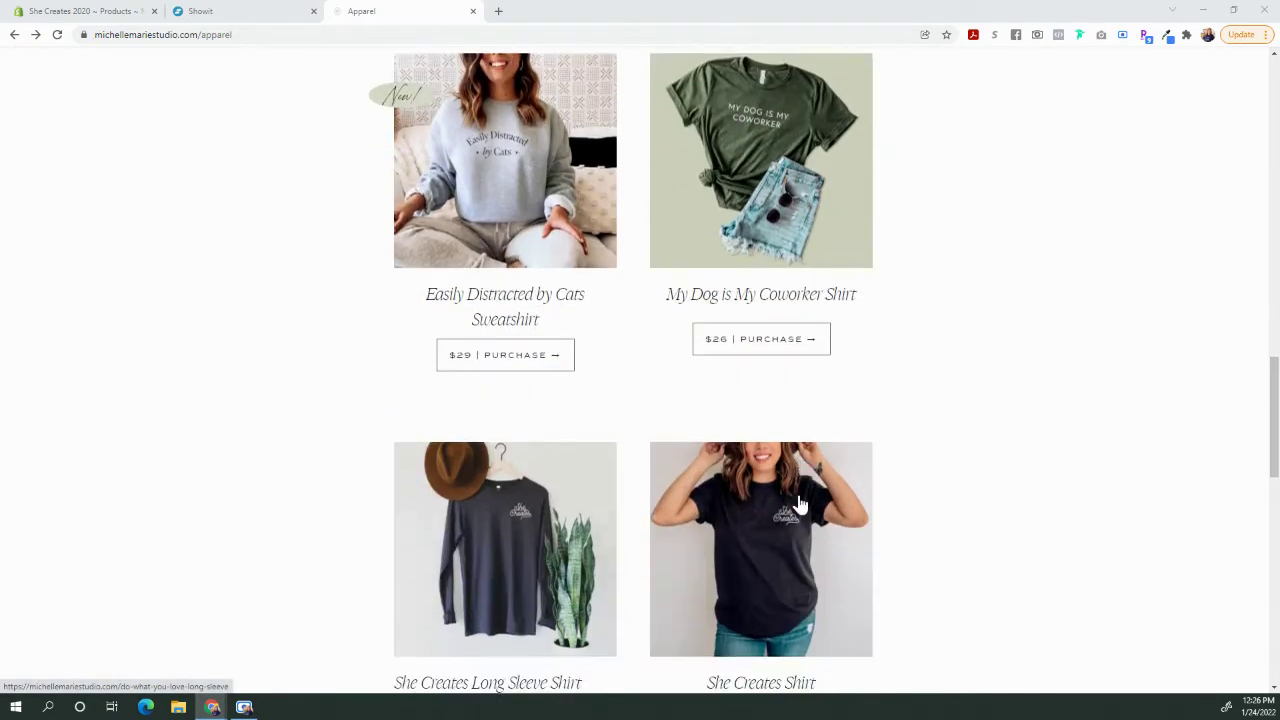
scroll(800, 503, down, 2)
scroll(800, 503, up, 4)
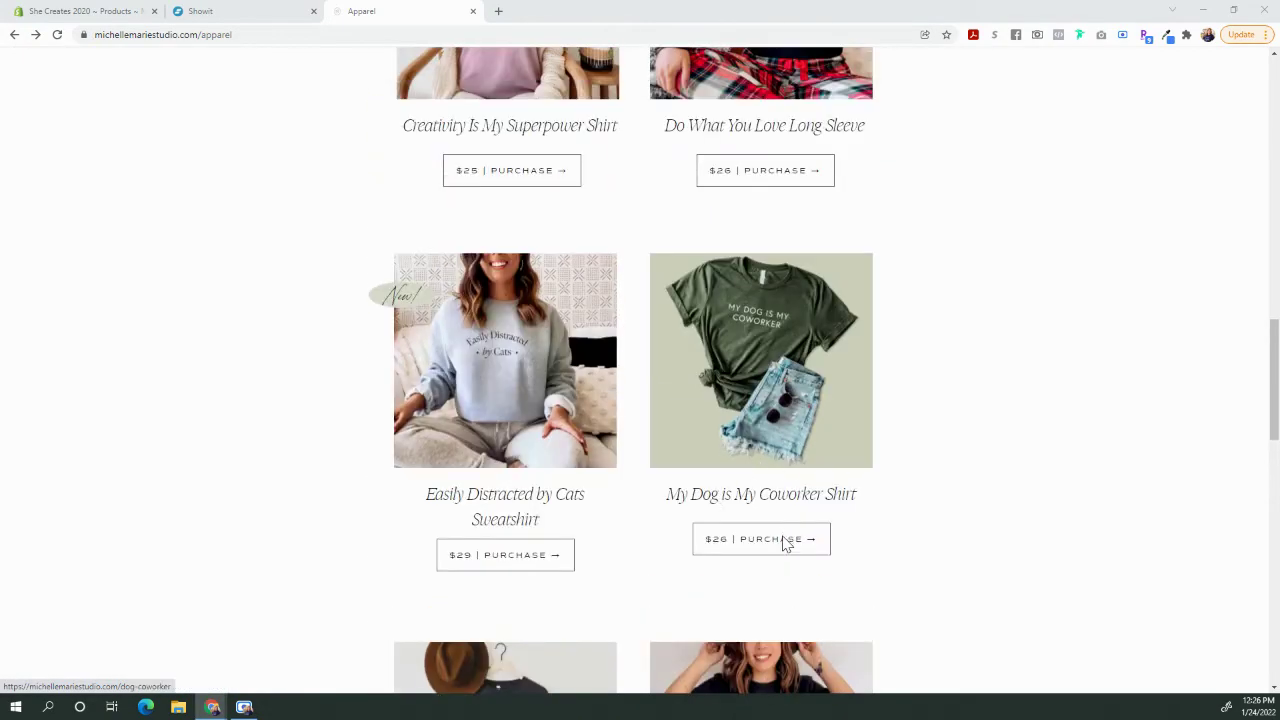
click(785, 541)
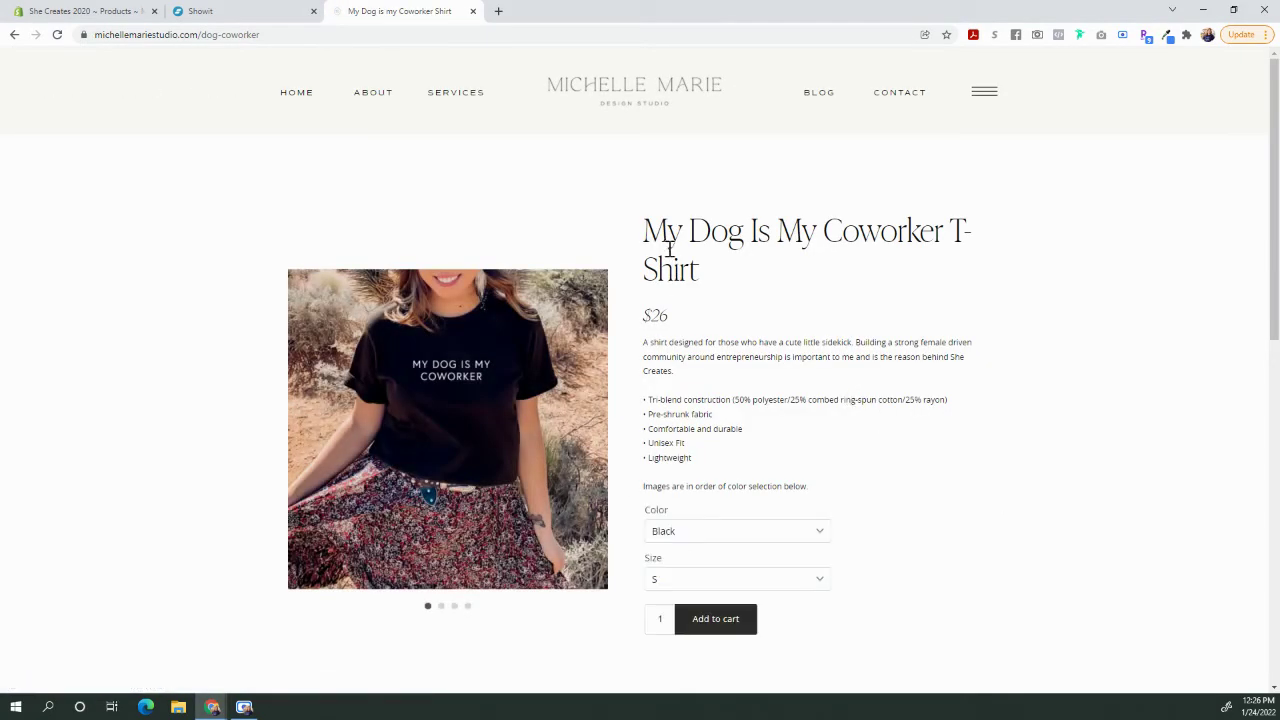
- Add one Heather Midnight Navy, size L My Dog Is My Coworker shirt to the cart
scroll(695, 340, down, 1)
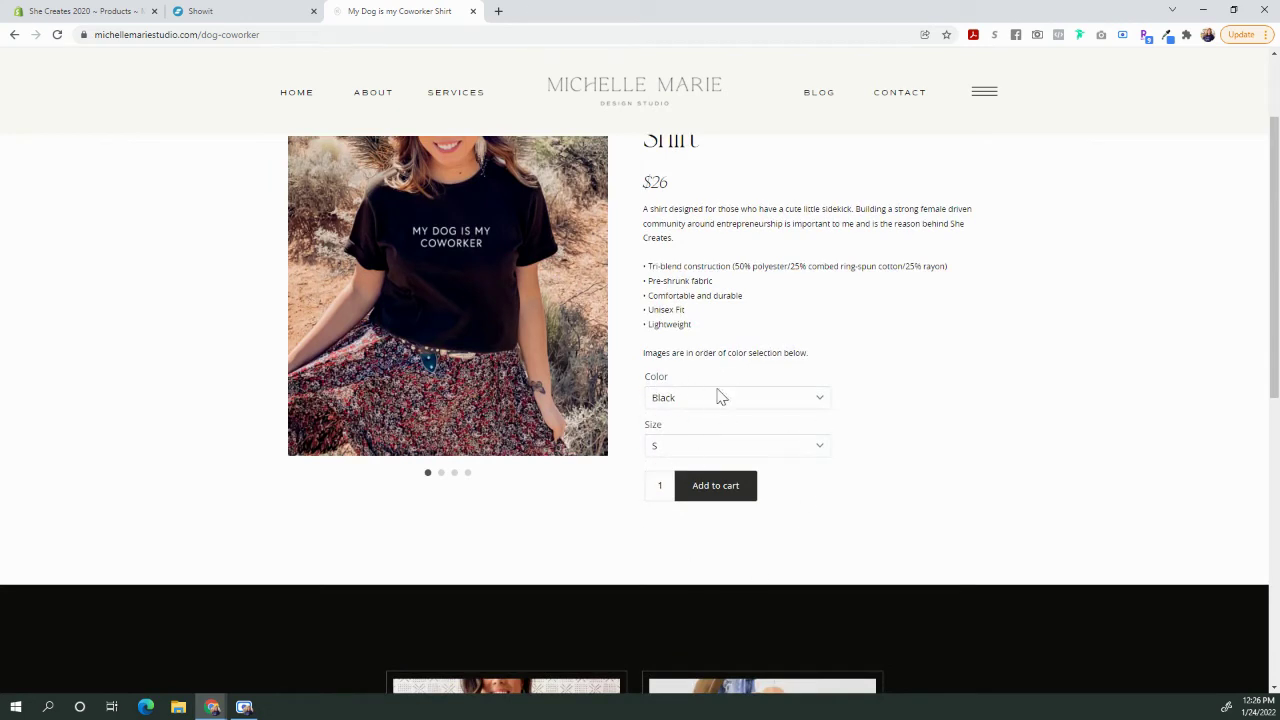
click(757, 400)
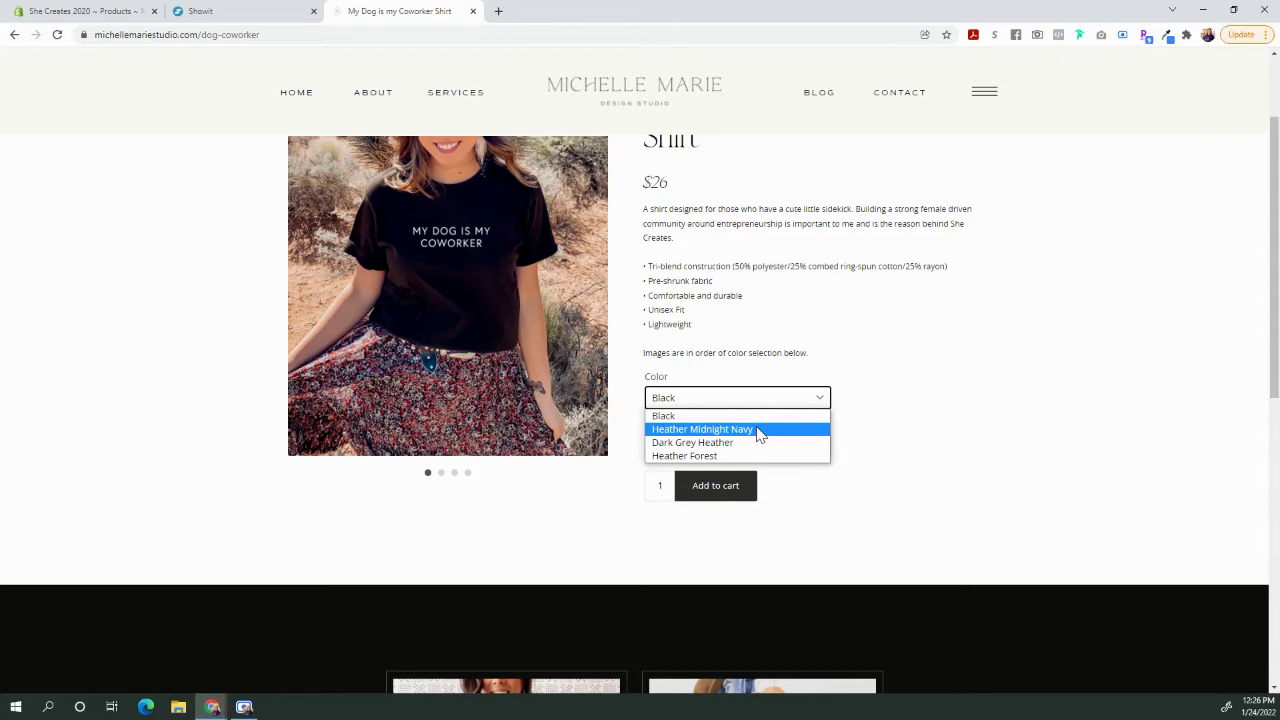
click(757, 430)
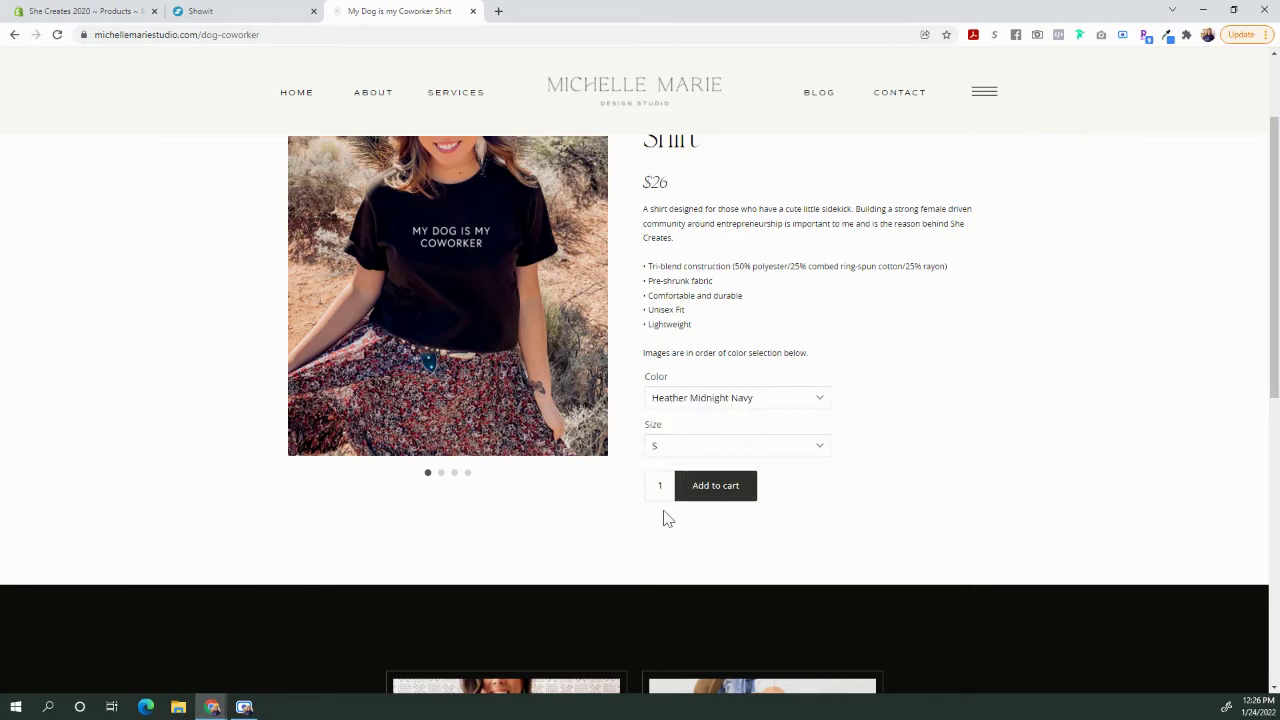
click(779, 453)
click(740, 490)
double_click(651, 486)
click(720, 494)
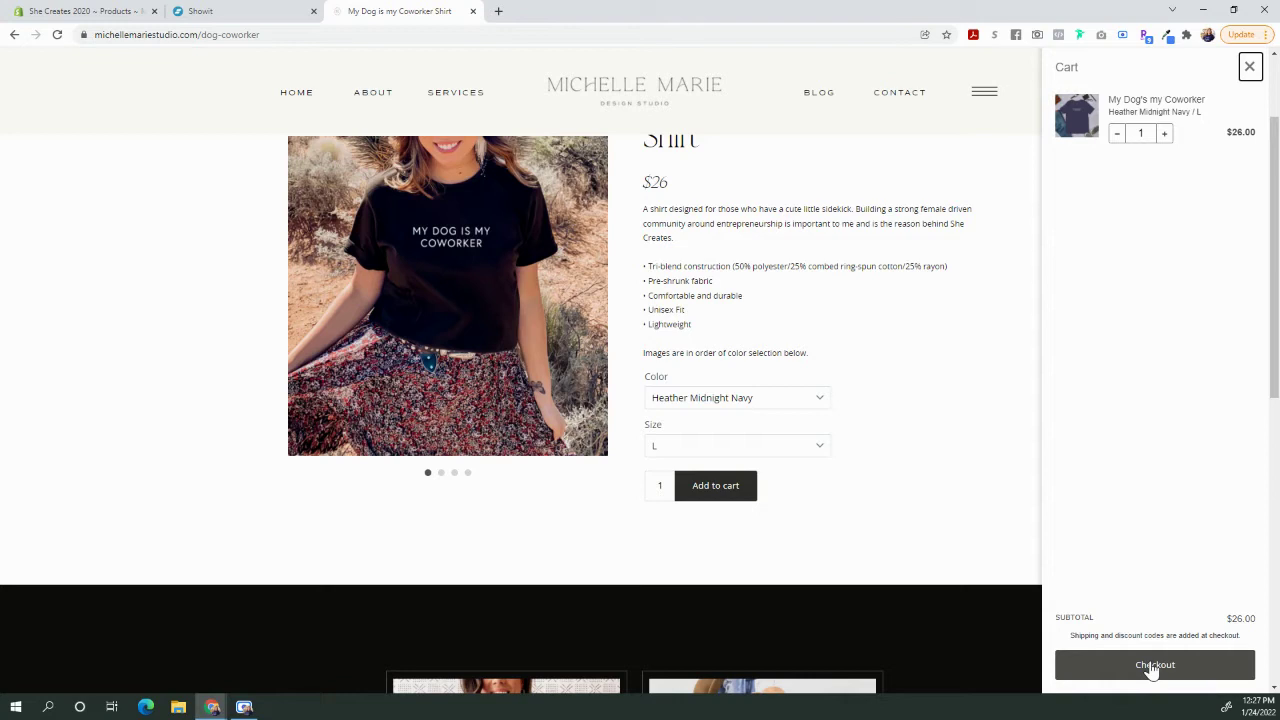
- Close the cart, then reopen it to confirm the $26.00 shirt is in it
click(934, 423)
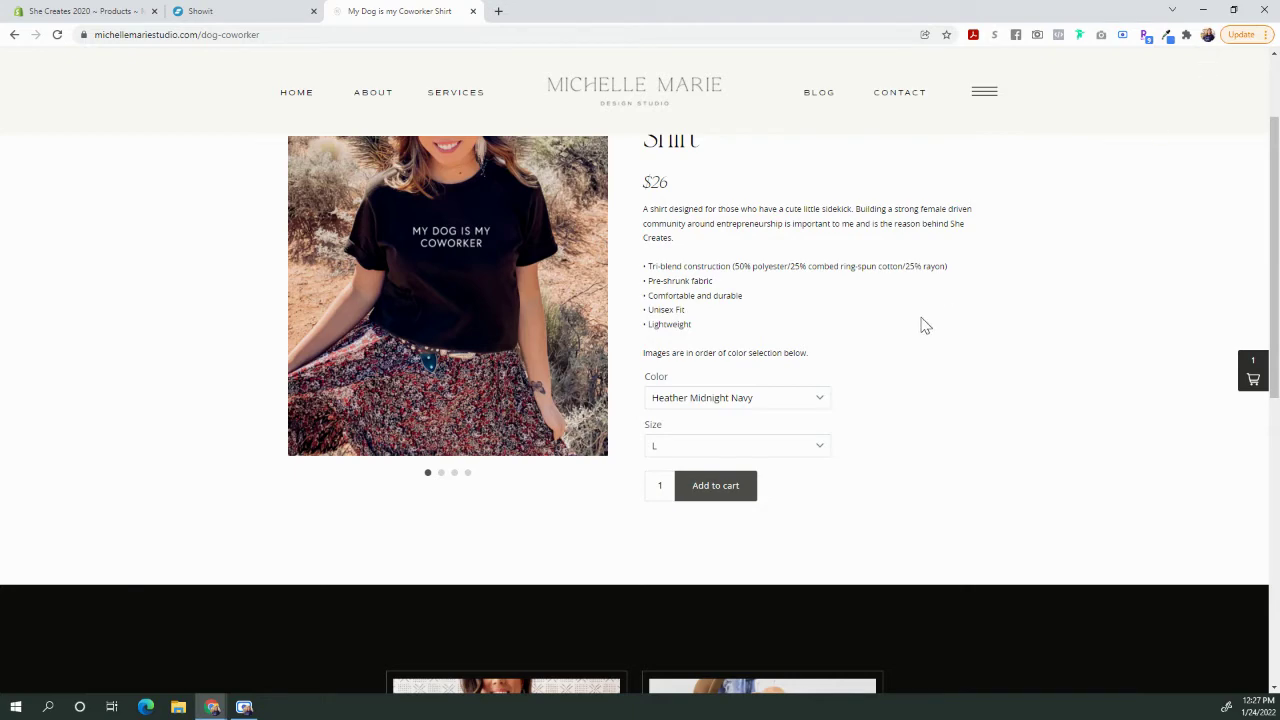
scroll(922, 328, down, 1)
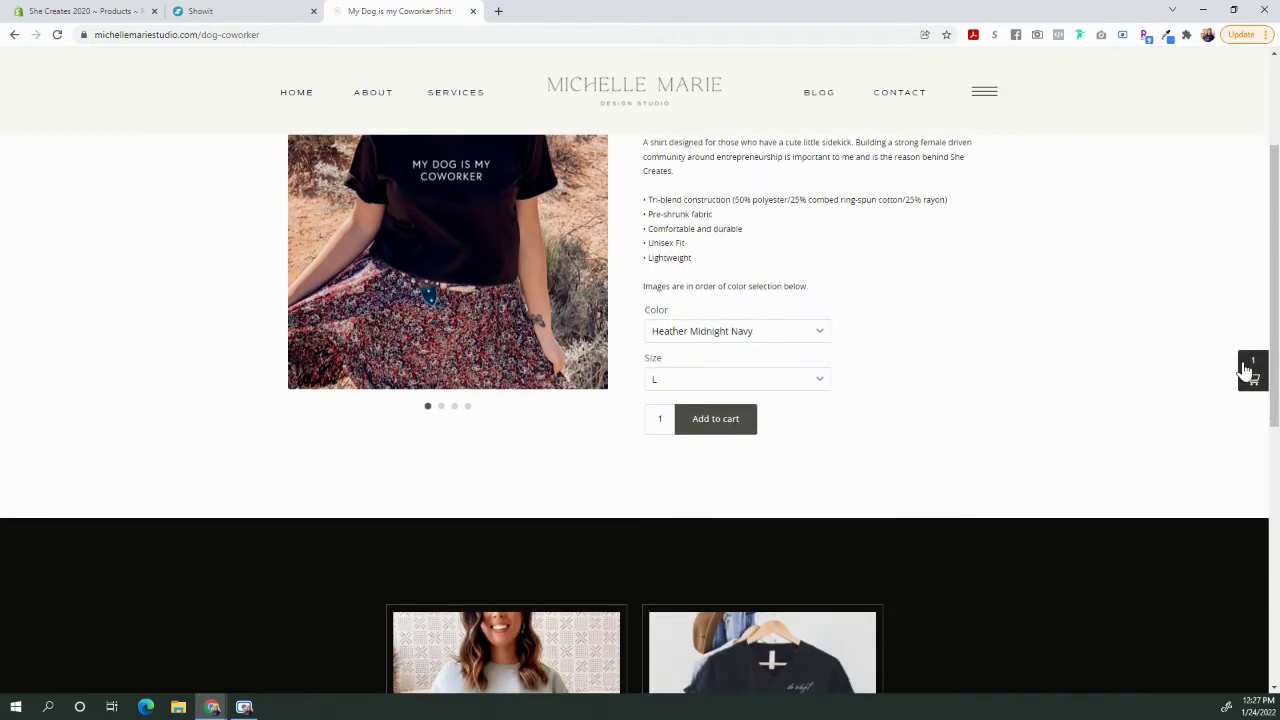
scroll(989, 471, down, 3)
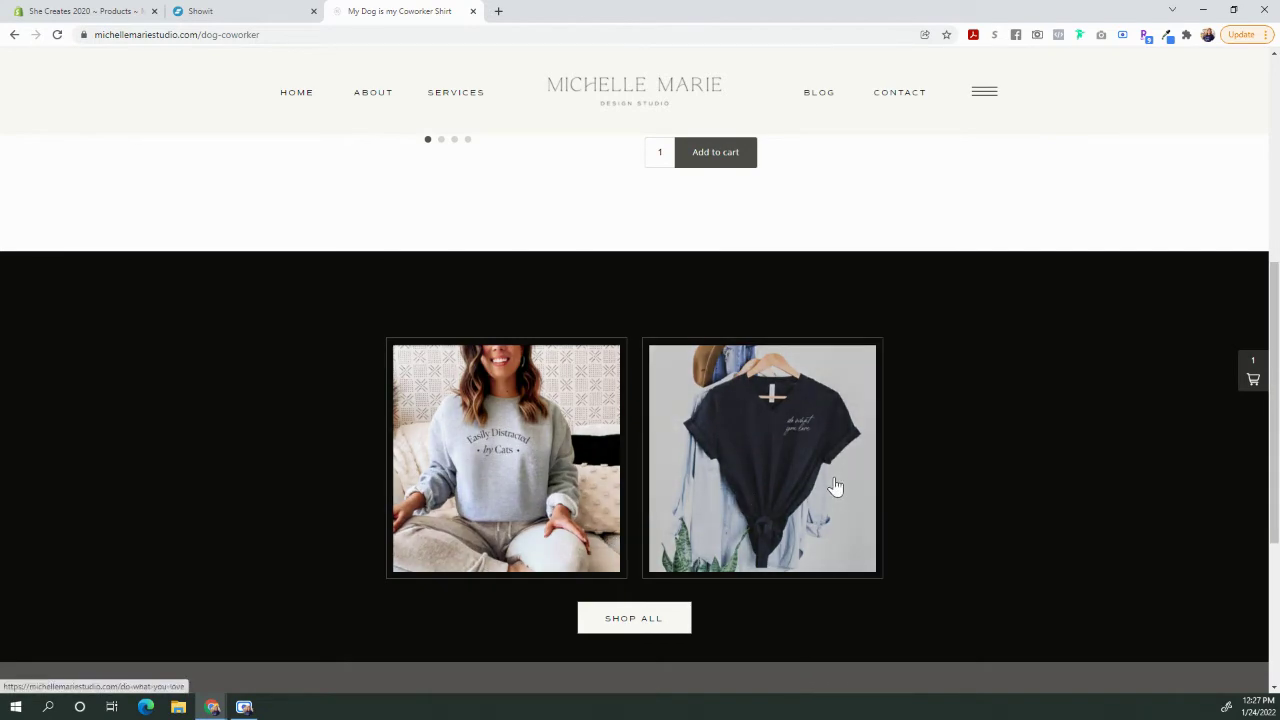
scroll(946, 475, up, 5)
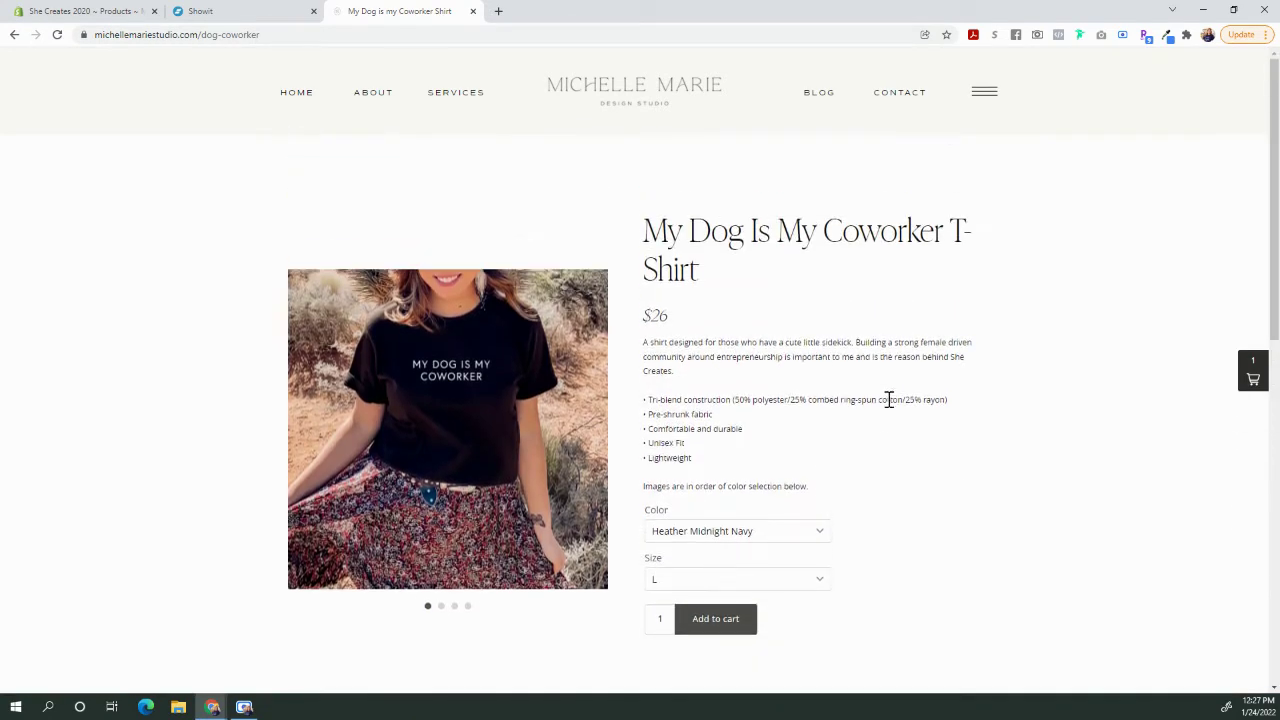
click(1253, 378)
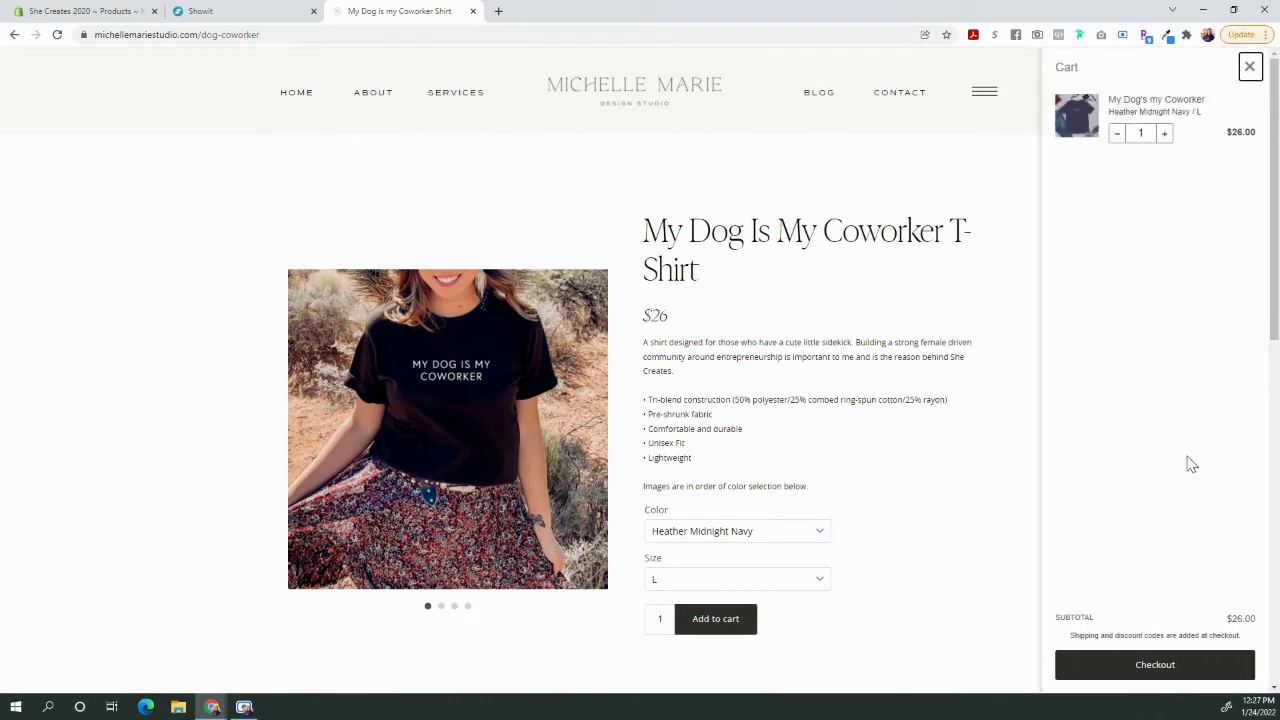
click(1249, 66)
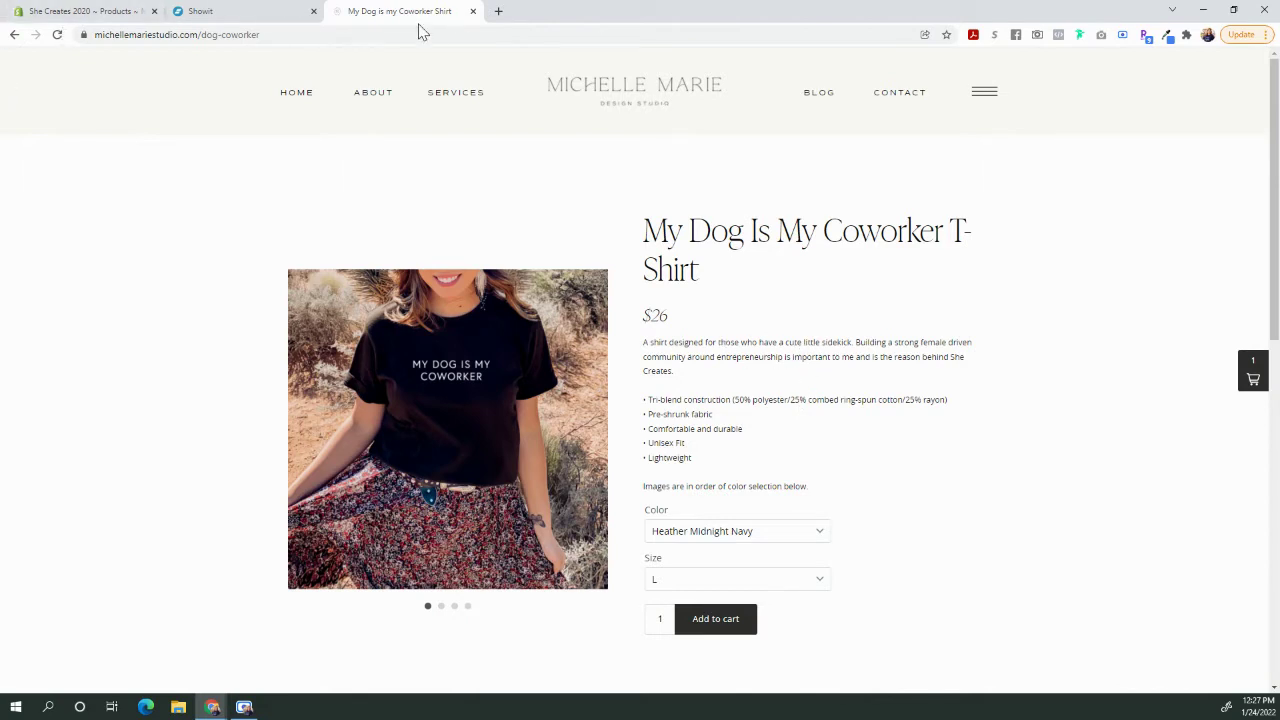
- In the Showit editor, make the canvas about 60 px taller and add a gallery element
click(267, 9)
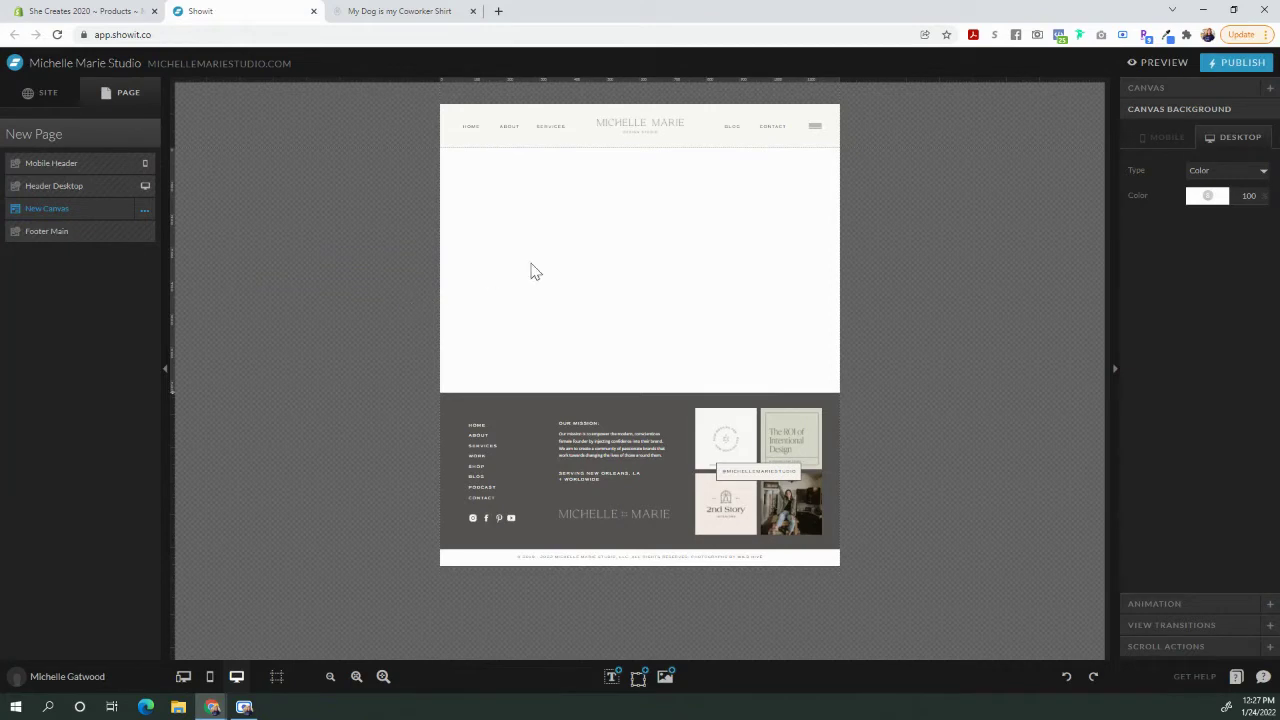
drag(172, 393, 166, 523)
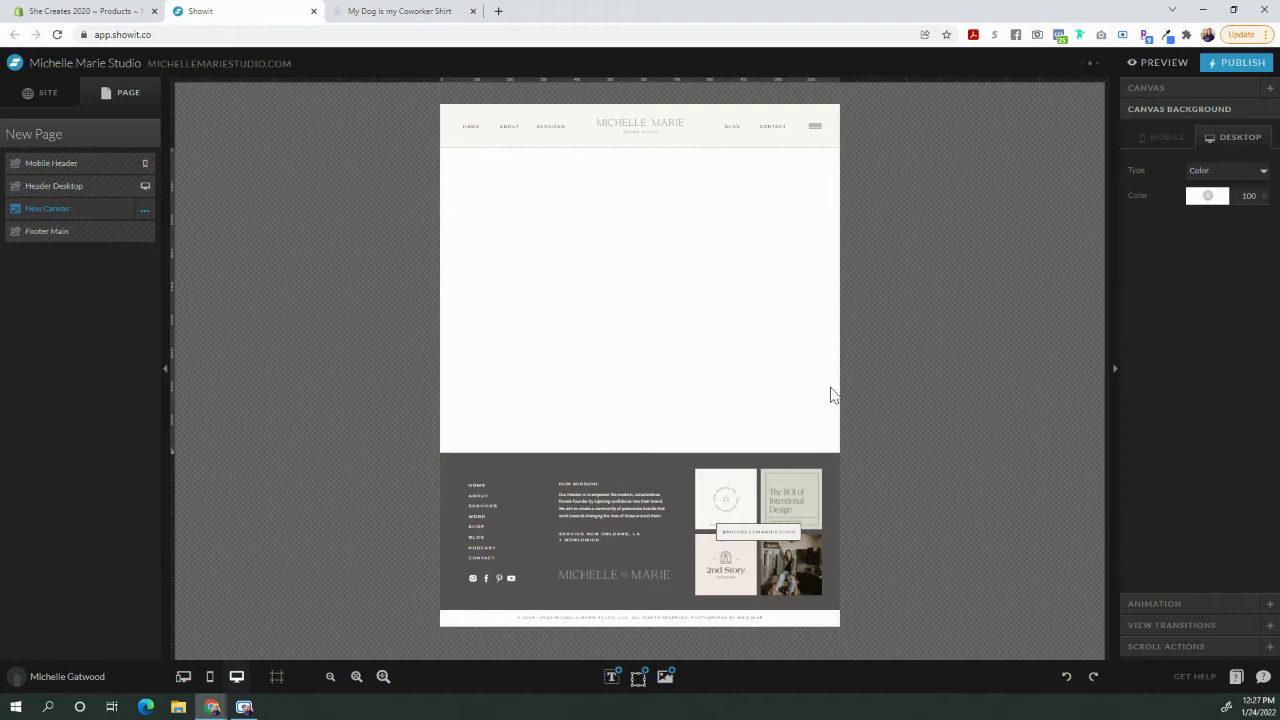
mouse_move(637, 683)
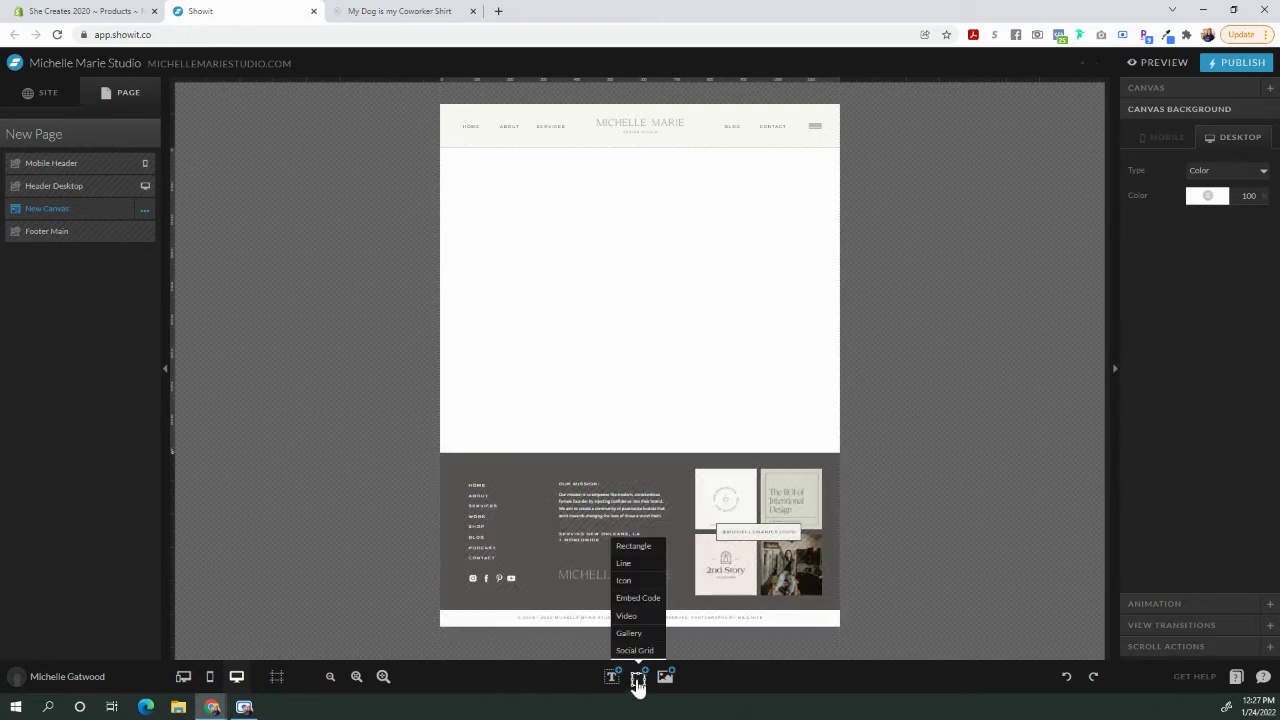
click(629, 633)
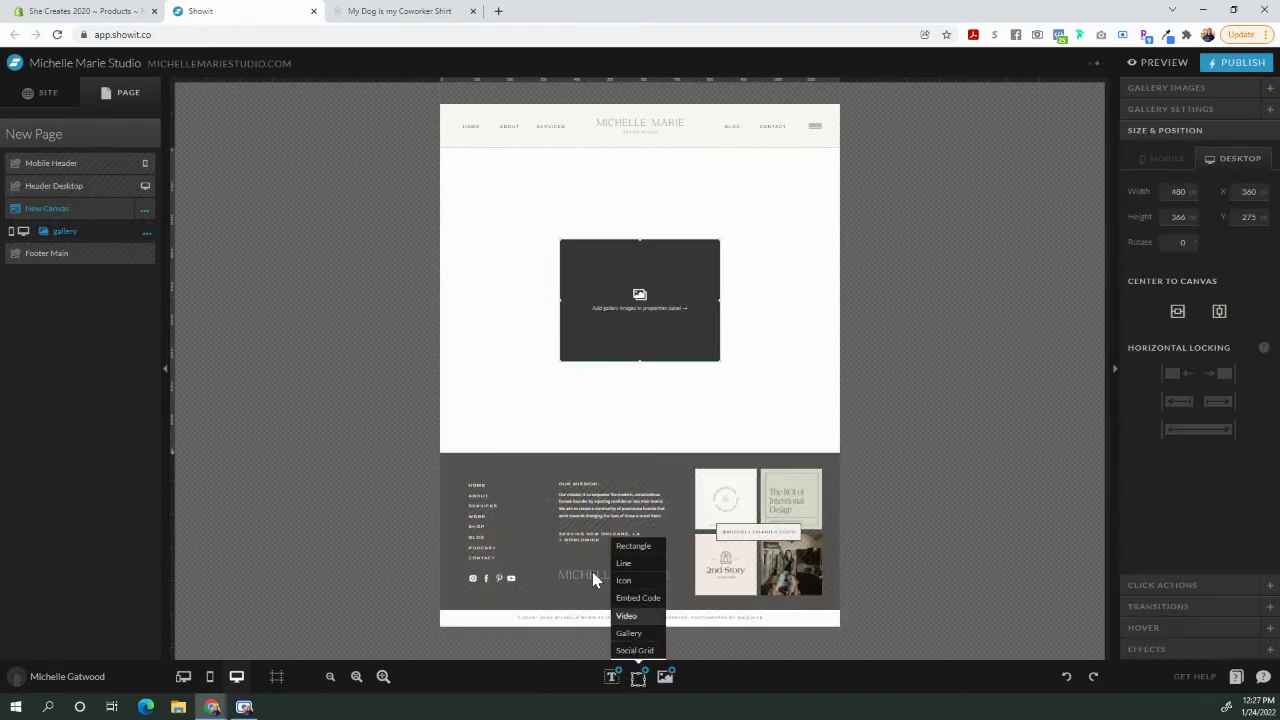
- Fill the gallery with the shirt images 12.png, 10.png and 14.png
double_click(623, 308)
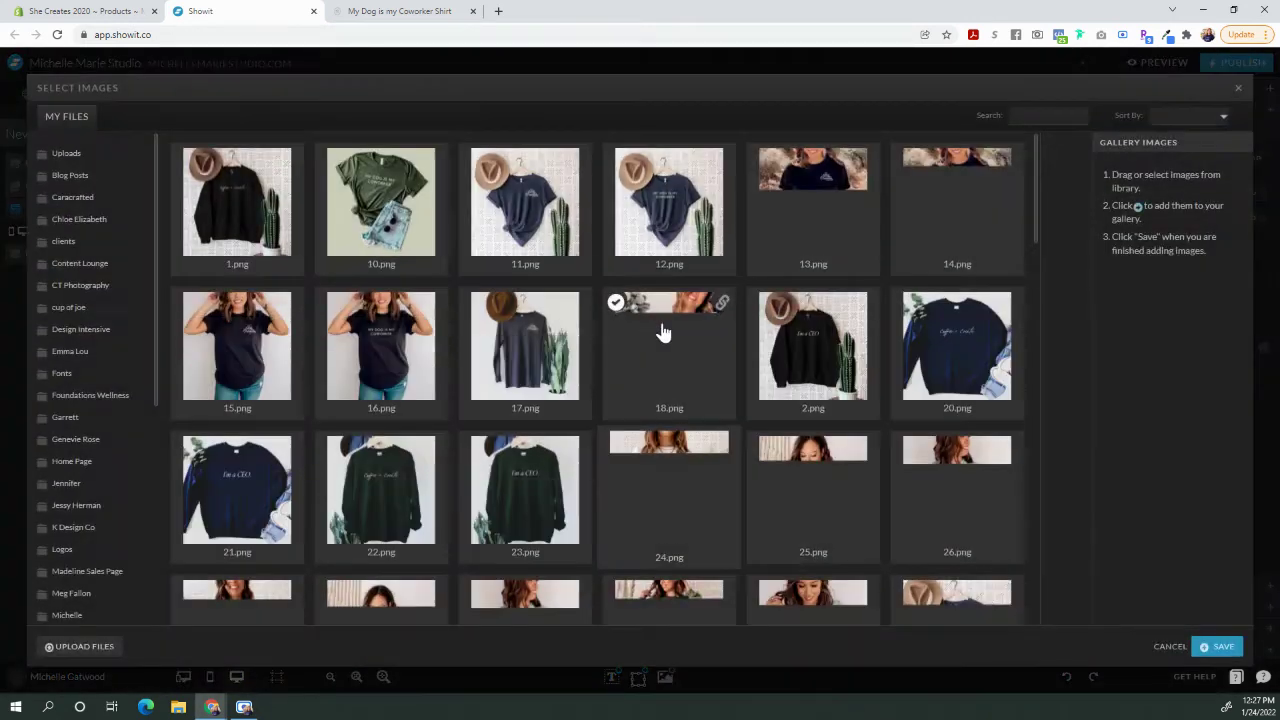
click(608, 157)
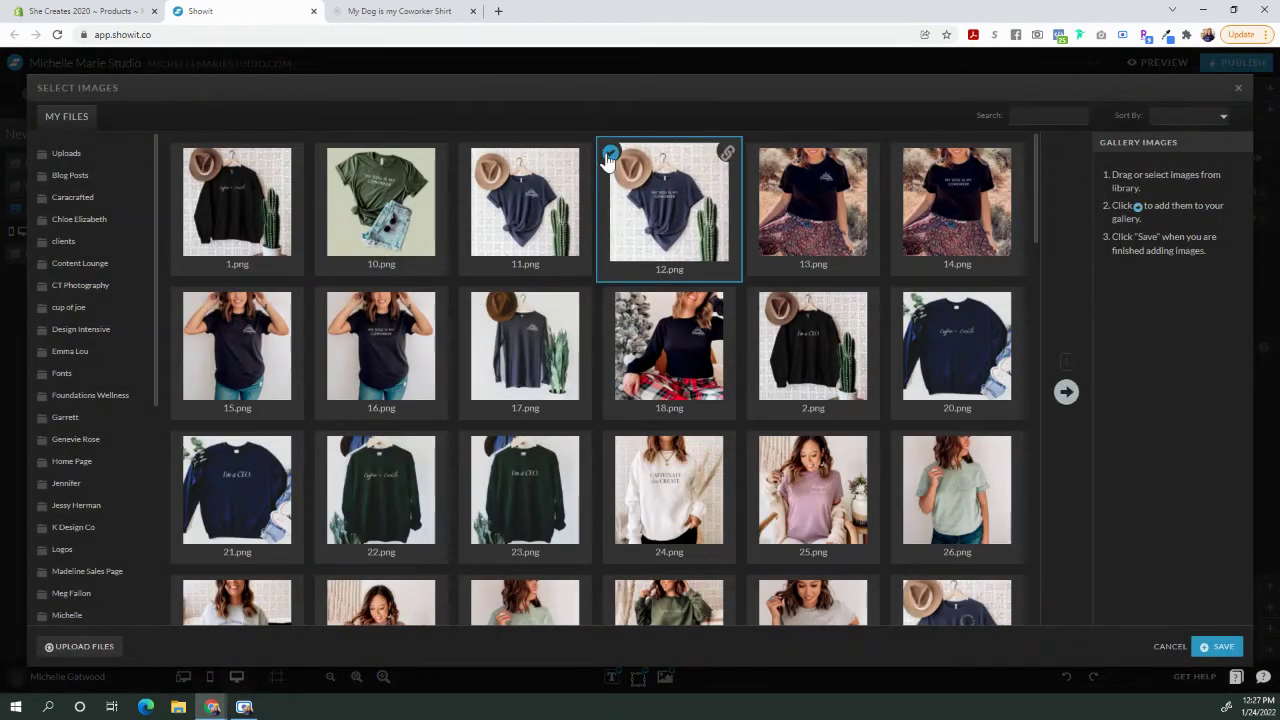
click(1070, 393)
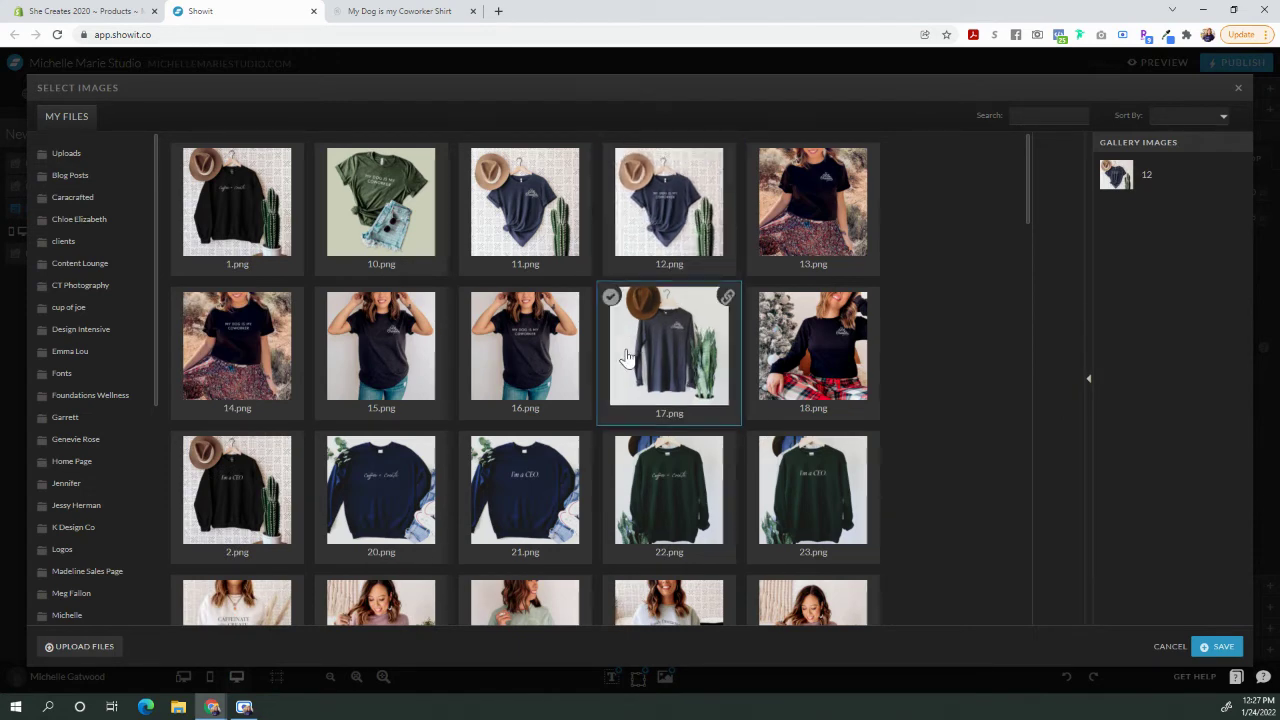
click(328, 157)
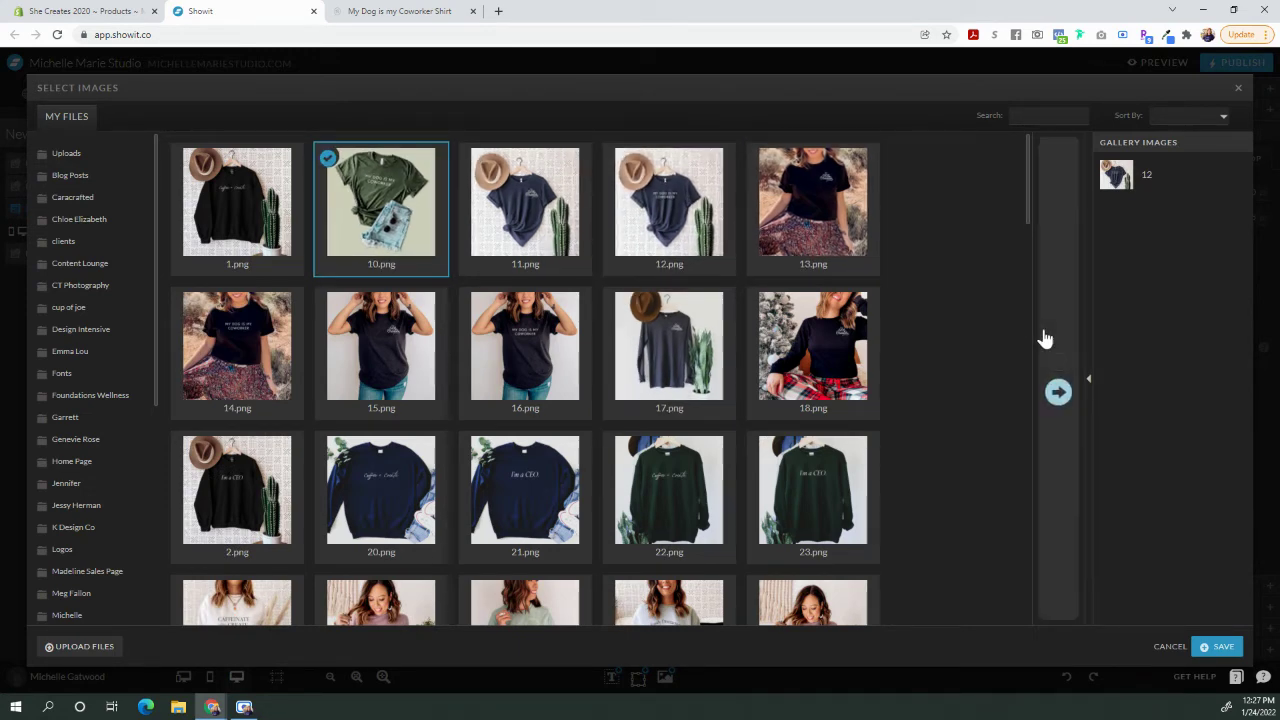
click(1056, 396)
click(328, 158)
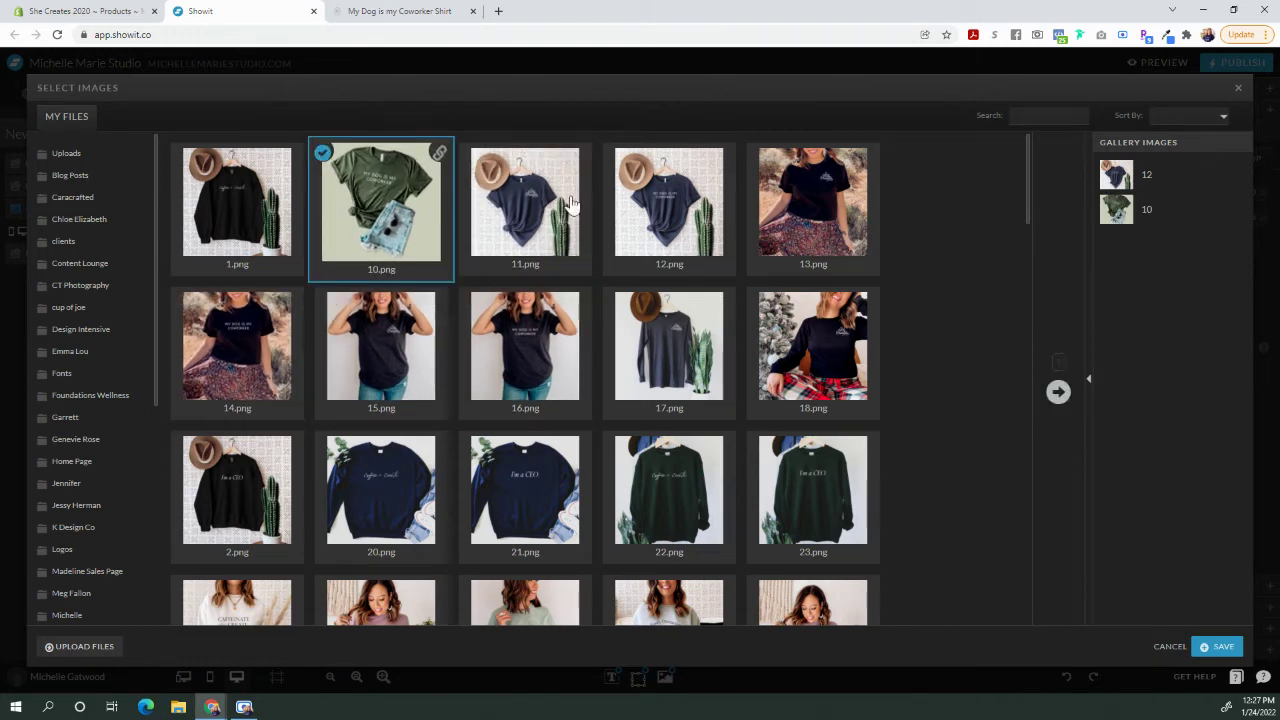
click(181, 299)
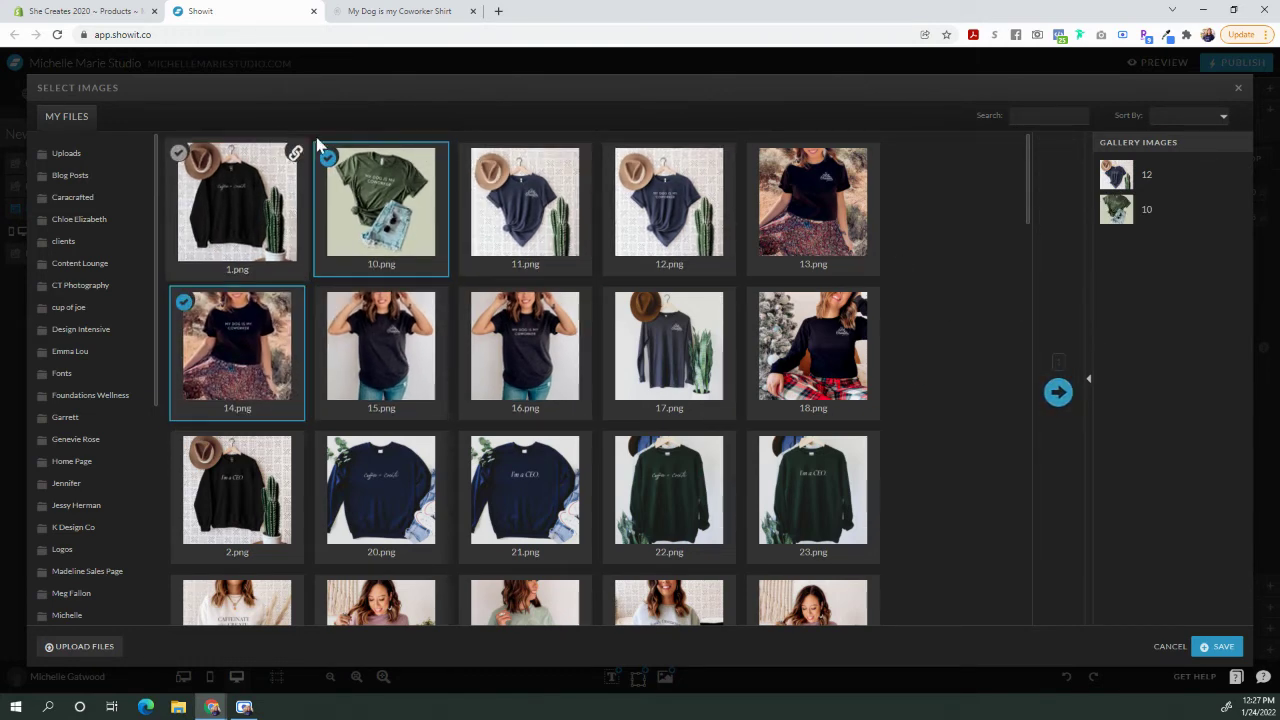
click(1058, 391)
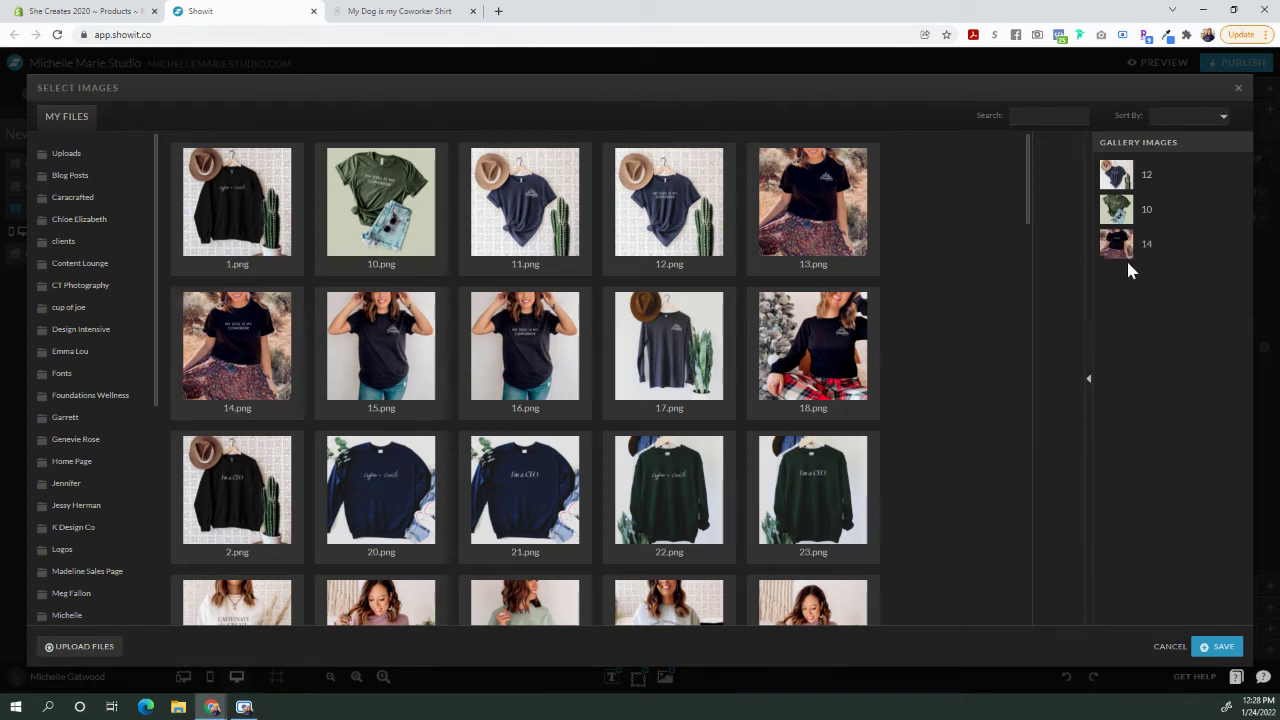
- Save the gallery images and move the shirt gallery right and down on the canvas
click(1220, 646)
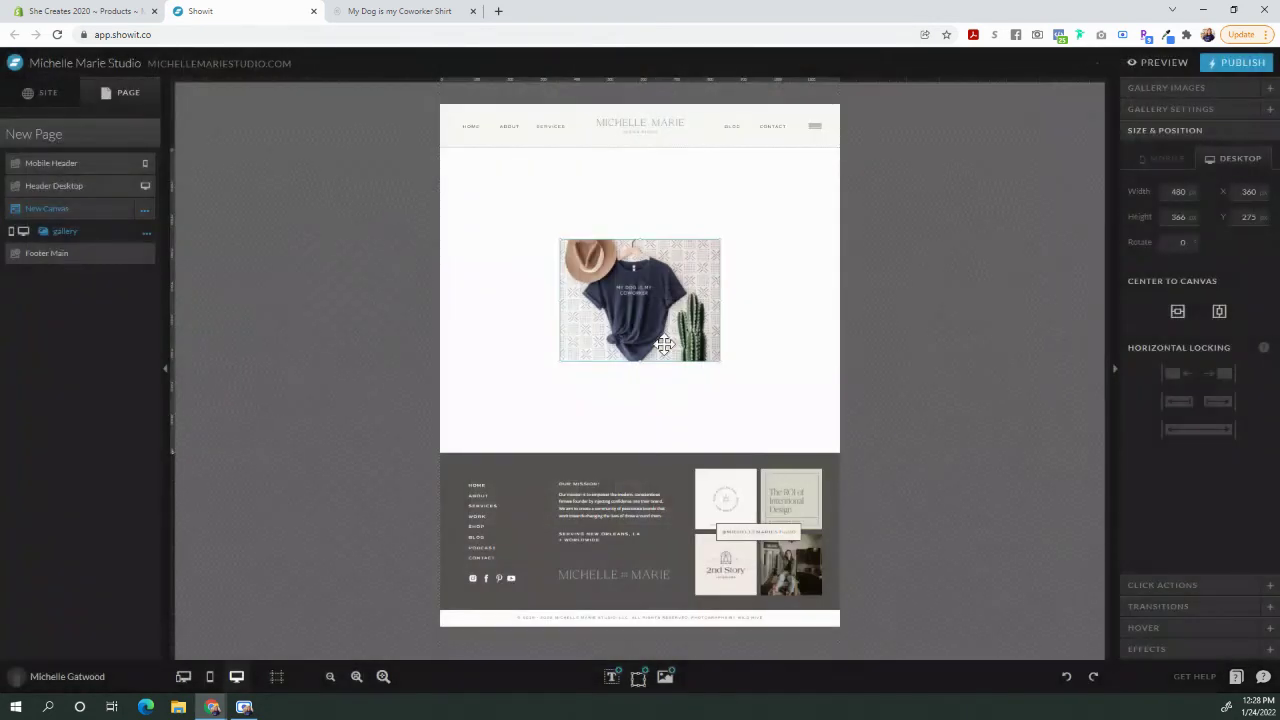
drag(577, 282, 634, 385)
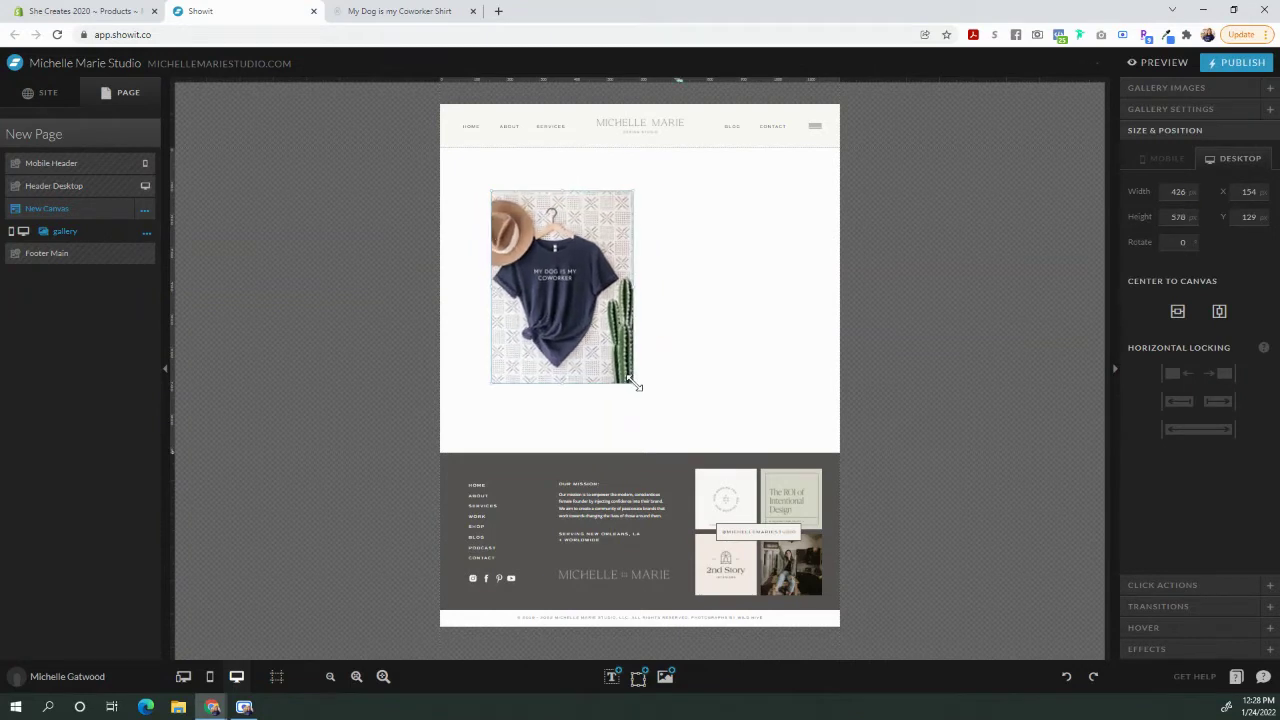
click(707, 350)
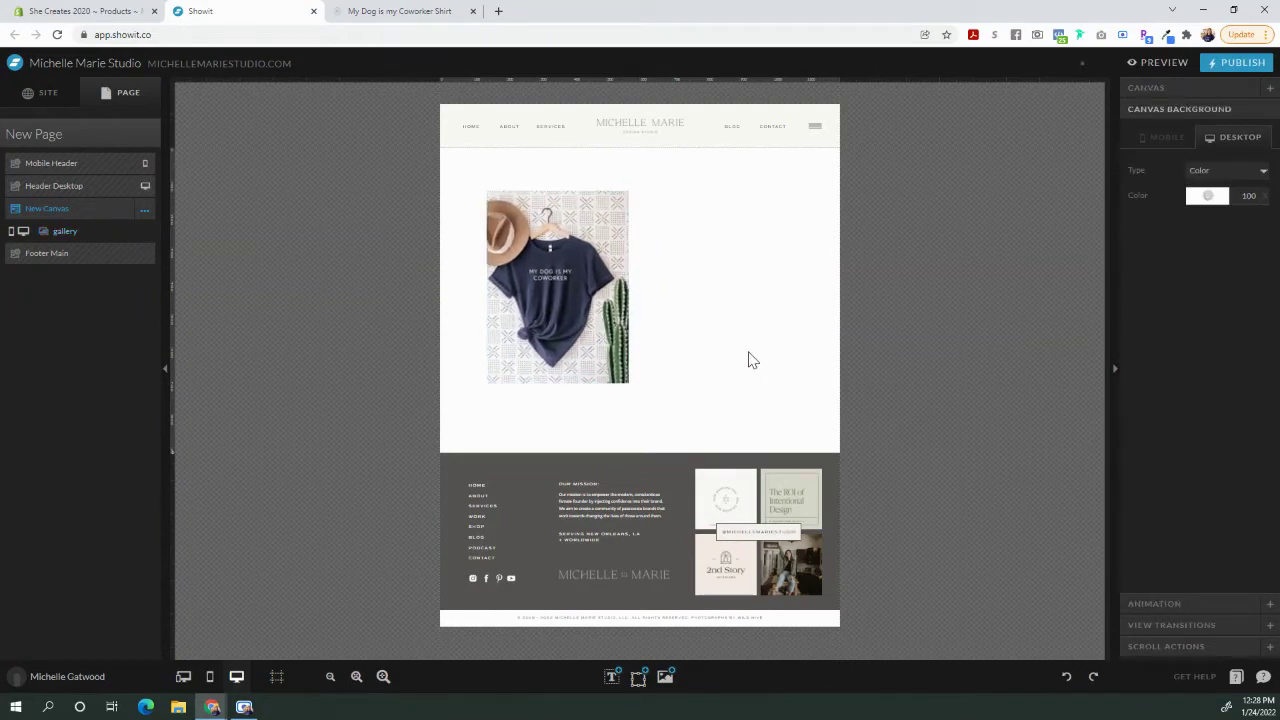
click(620, 270)
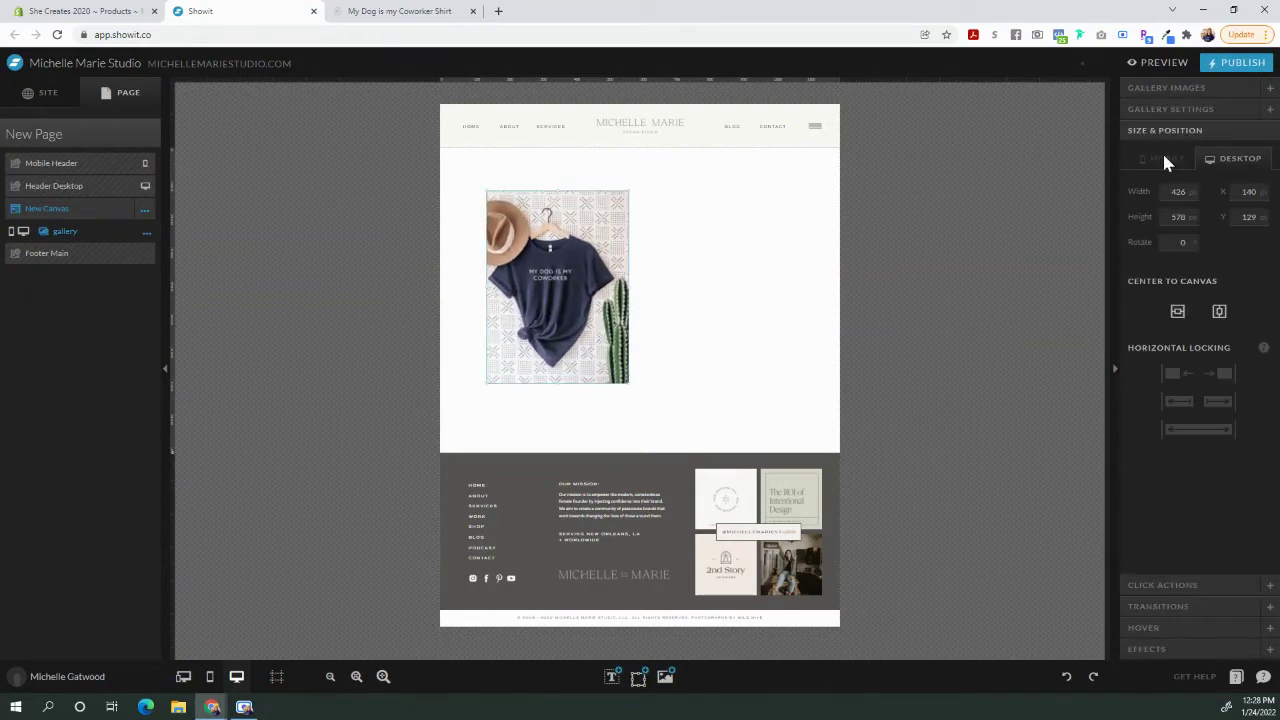
- Make the gallery a Sliding Gallery and show dots, with black dot and current-dot colours
click(1203, 112)
click(1203, 90)
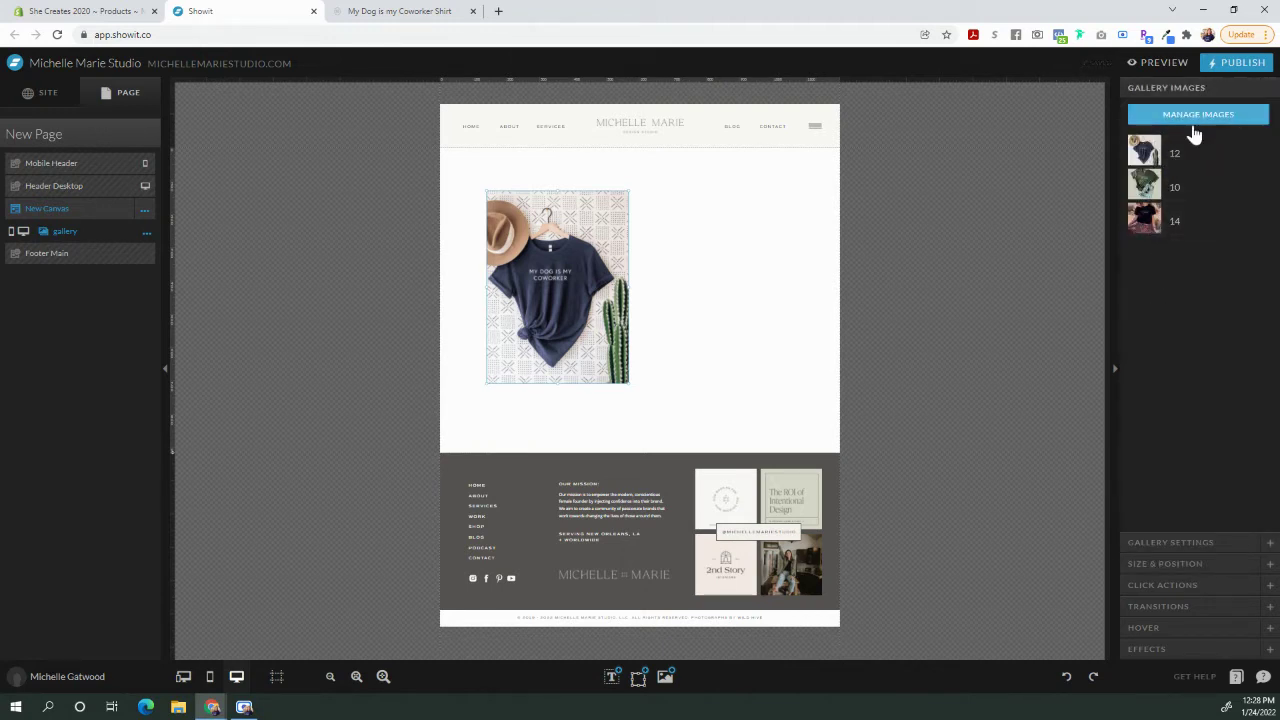
click(1183, 544)
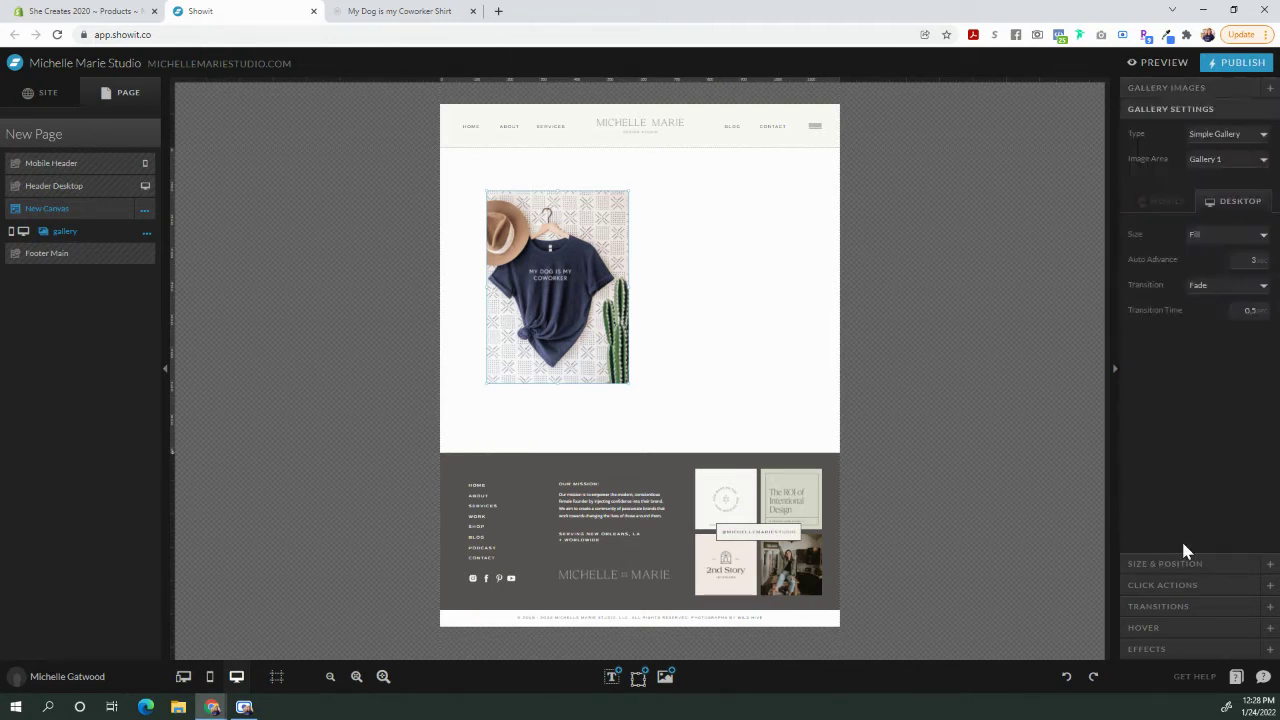
click(1213, 137)
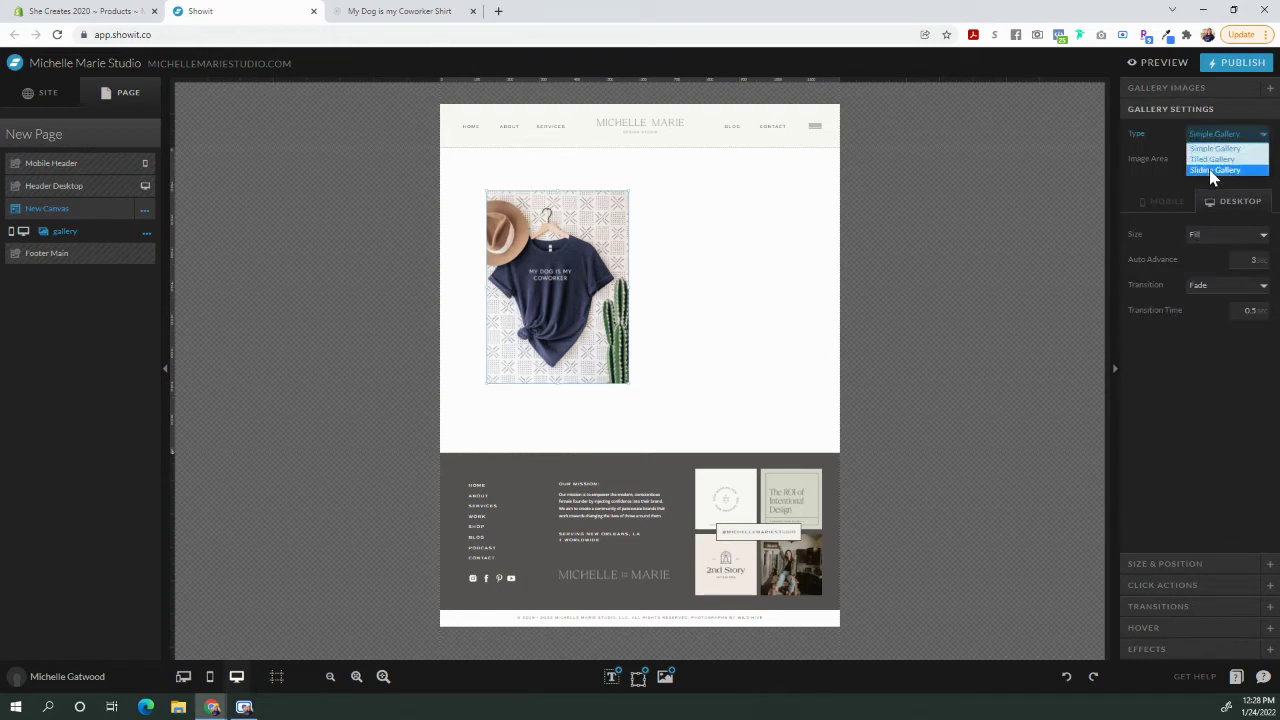
click(1224, 171)
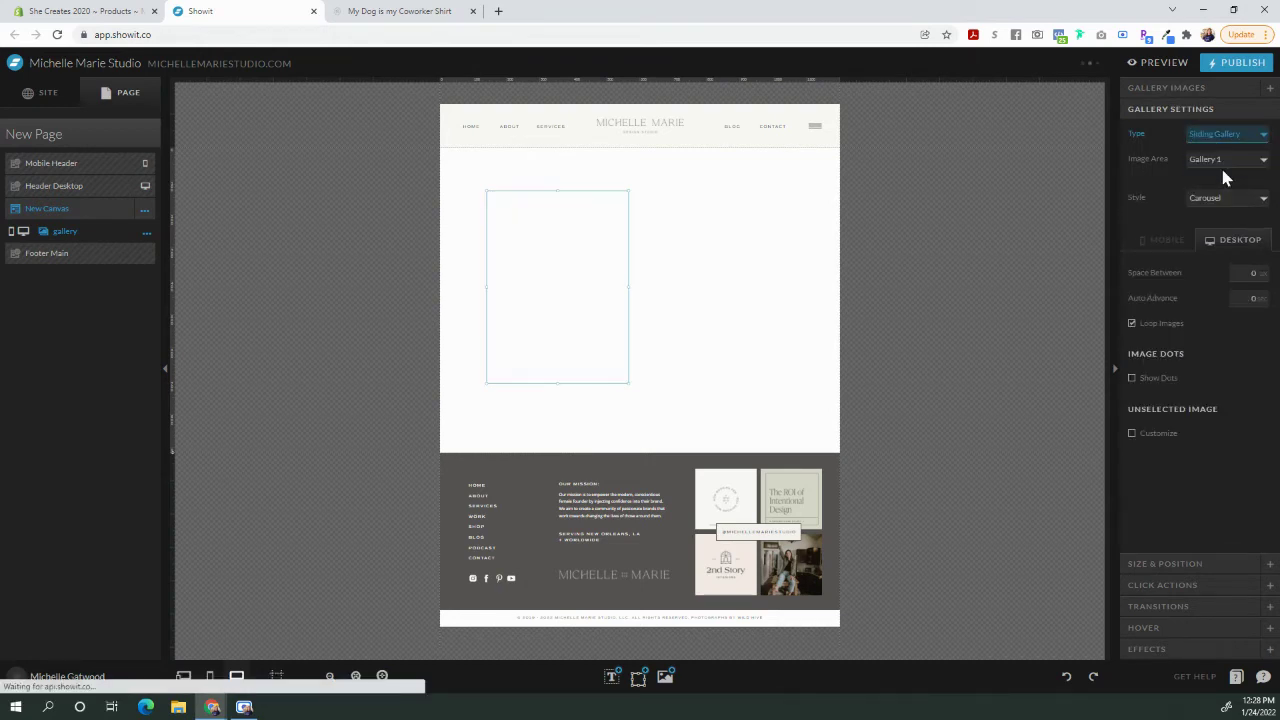
click(1133, 380)
click(1201, 416)
click(1219, 448)
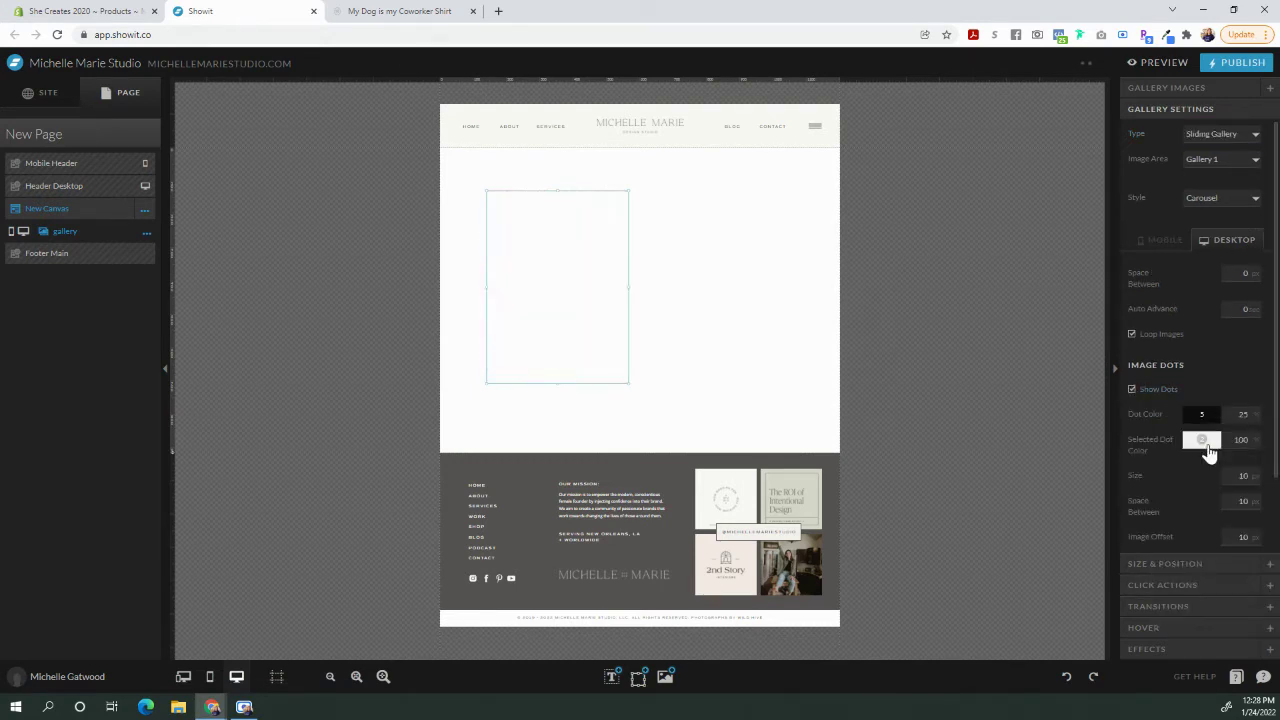
click(1201, 440)
click(1222, 468)
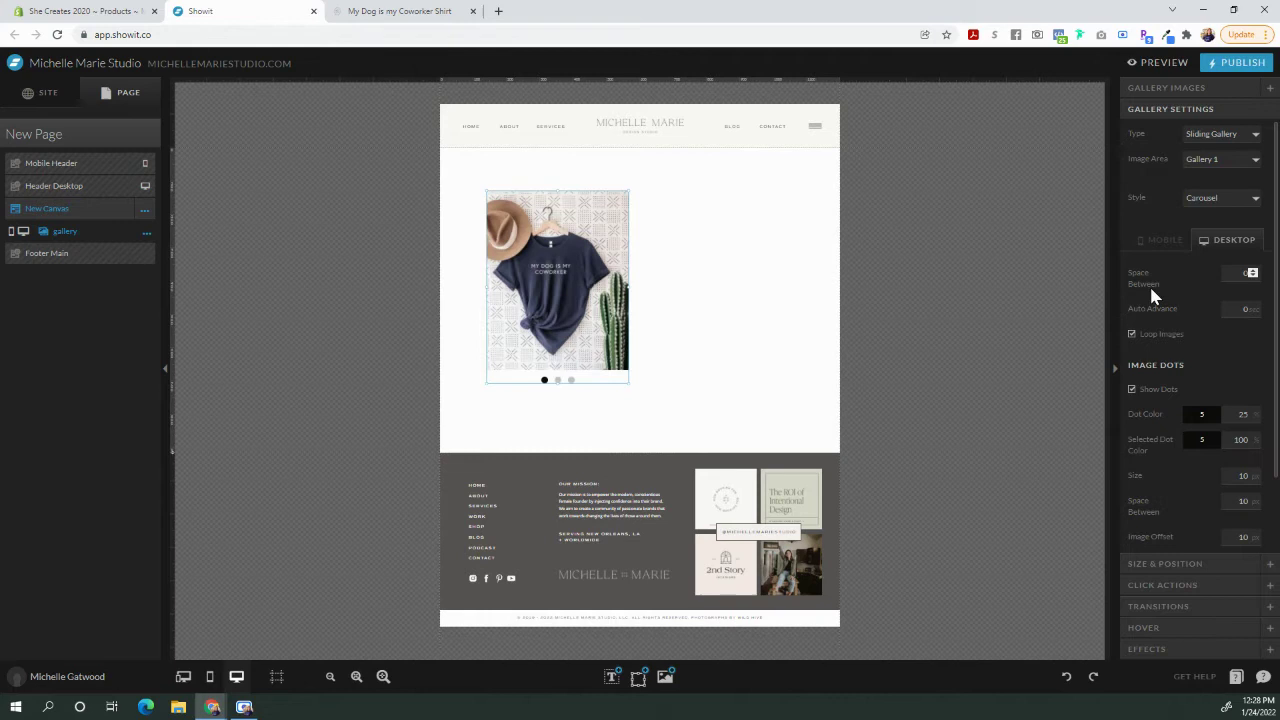
- Turn on Auto Advance and keep the dot location Under Images
click(1252, 309)
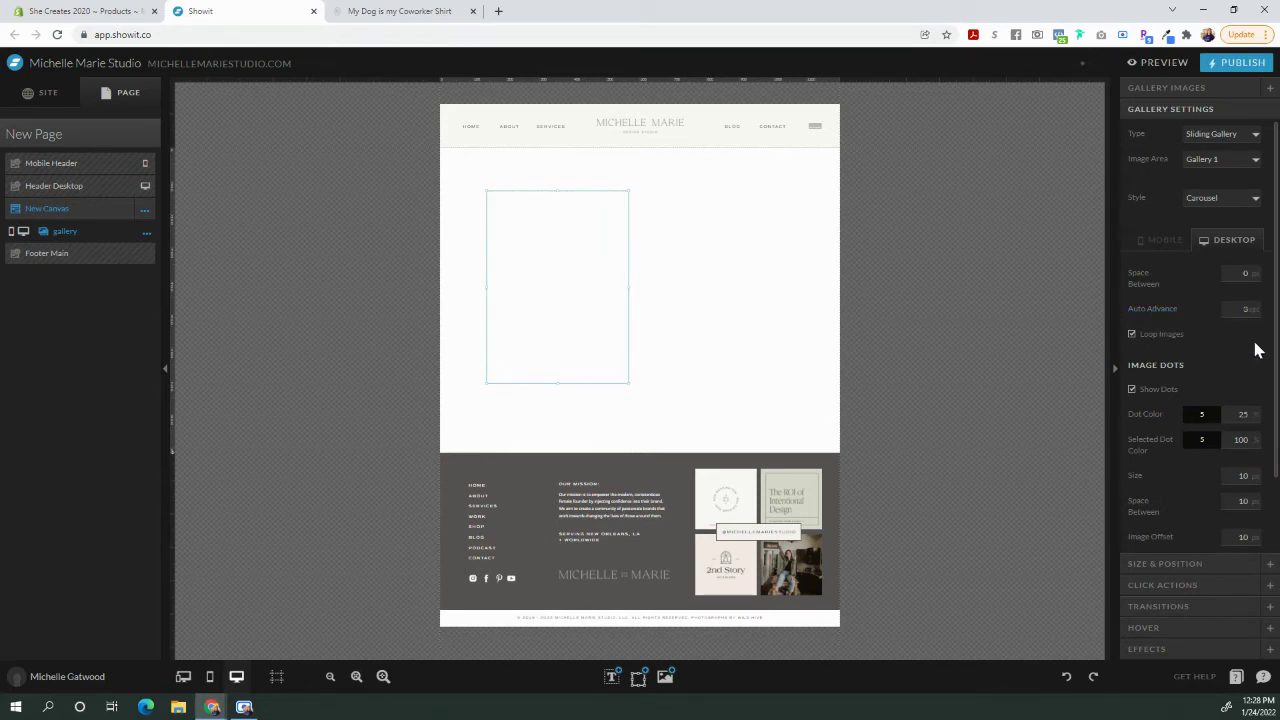
scroll(1268, 549, down, 2)
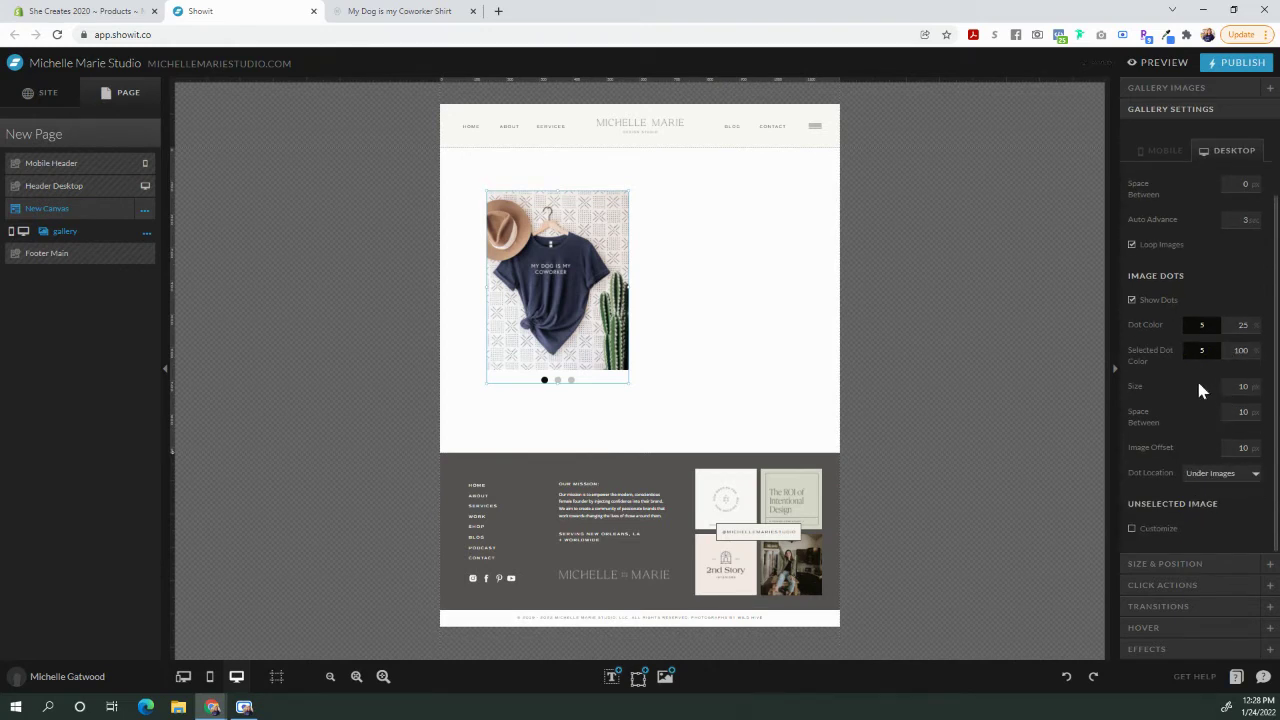
scroll(1189, 457, up, 2)
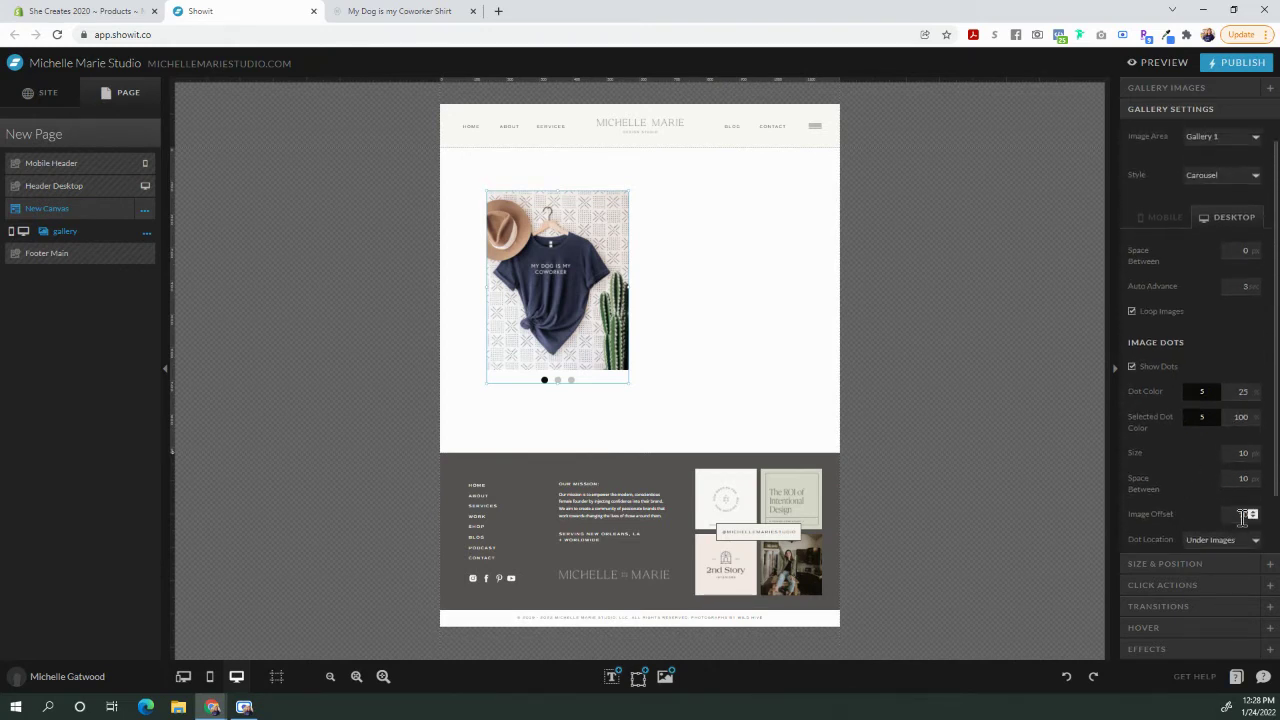
scroll(1200, 514, down, 2)
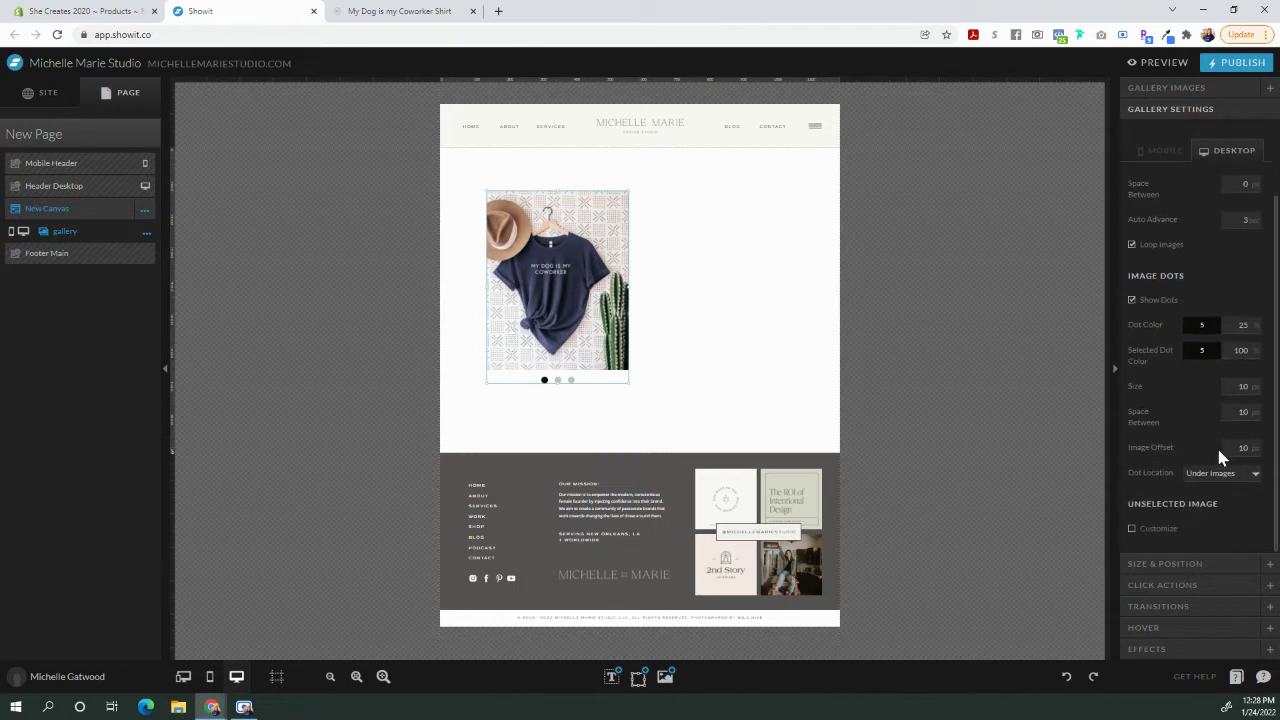
click(1248, 473)
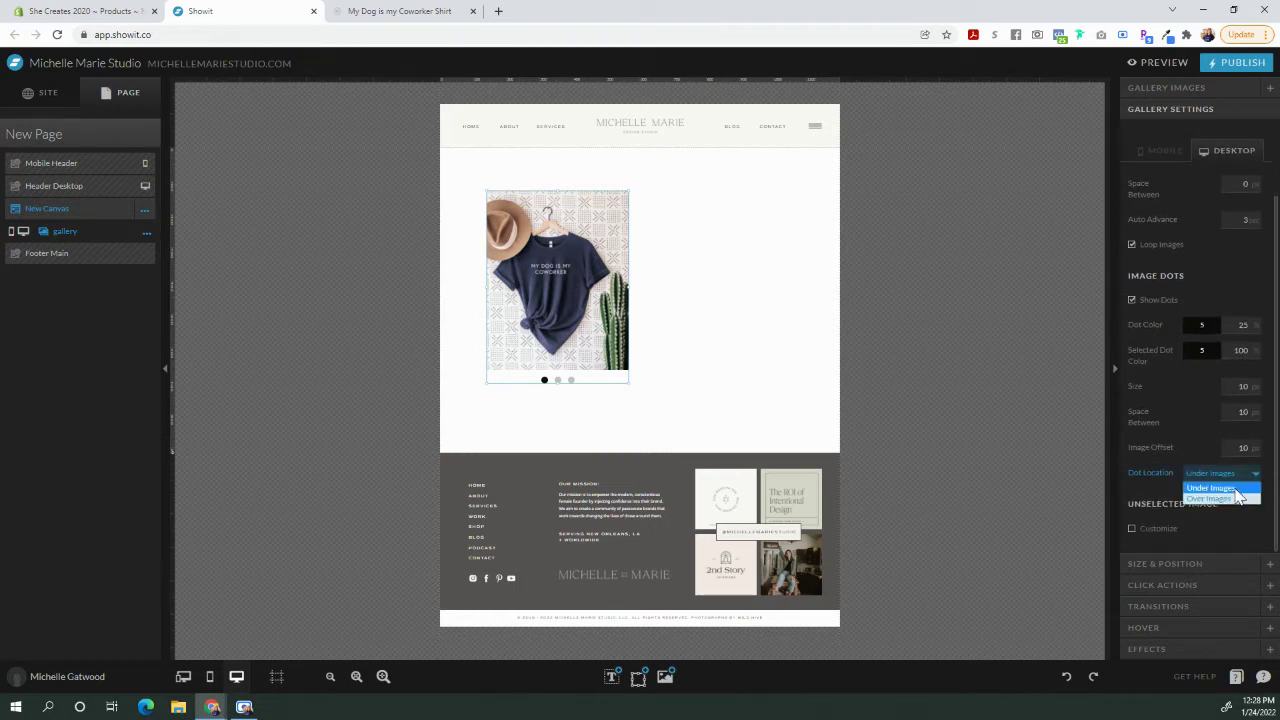
click(1150, 473)
scroll(1120, 350, up, 3)
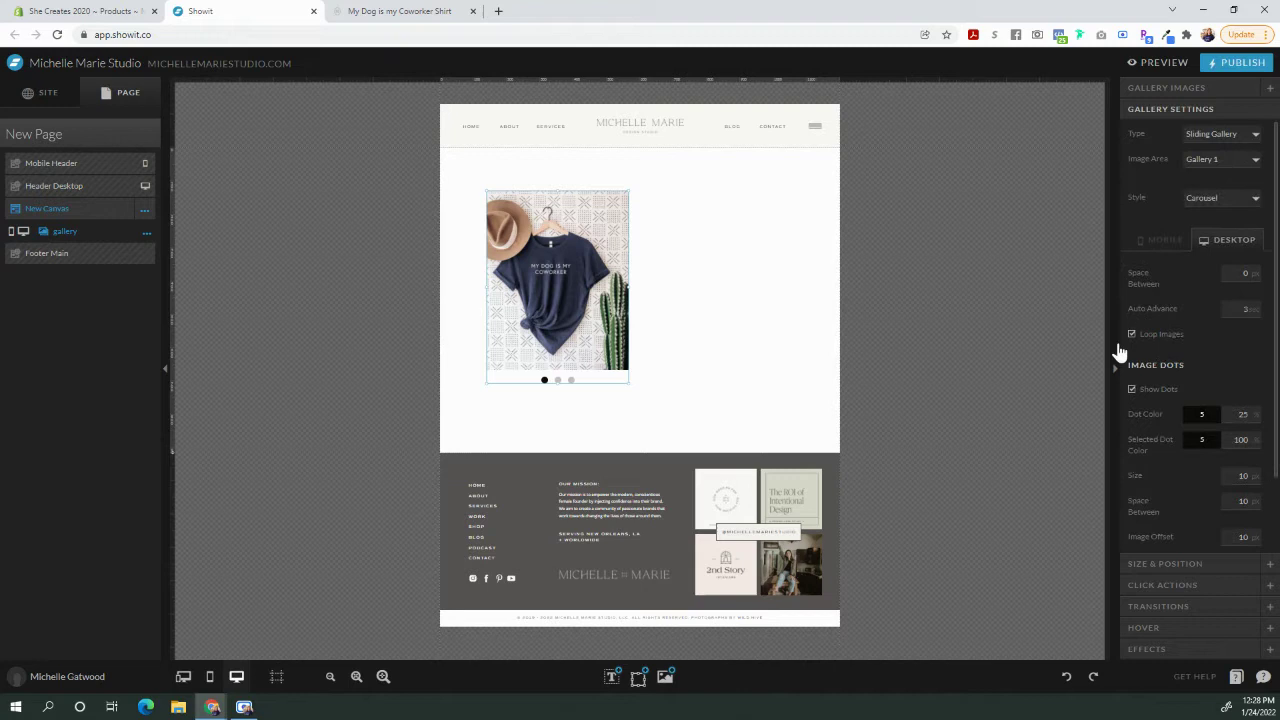
- Check the gallery in the mobile layout, return to desktop, and view the live product page
click(1164, 241)
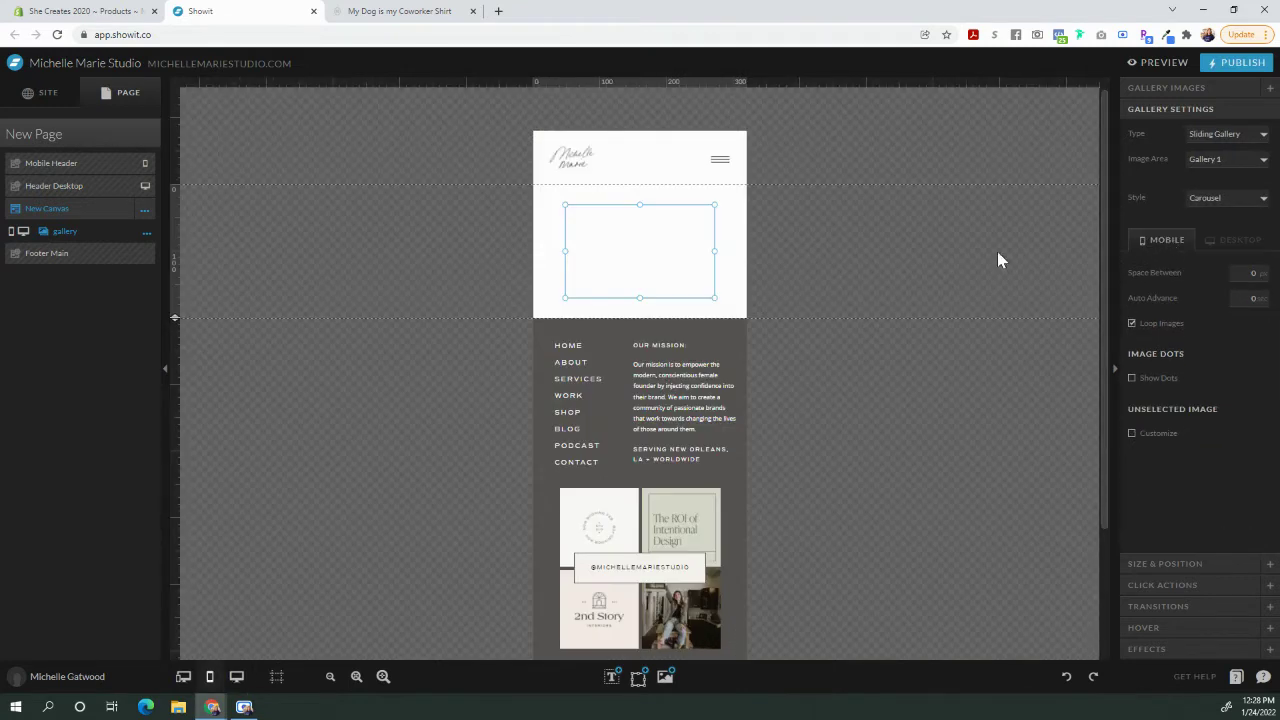
click(1226, 249)
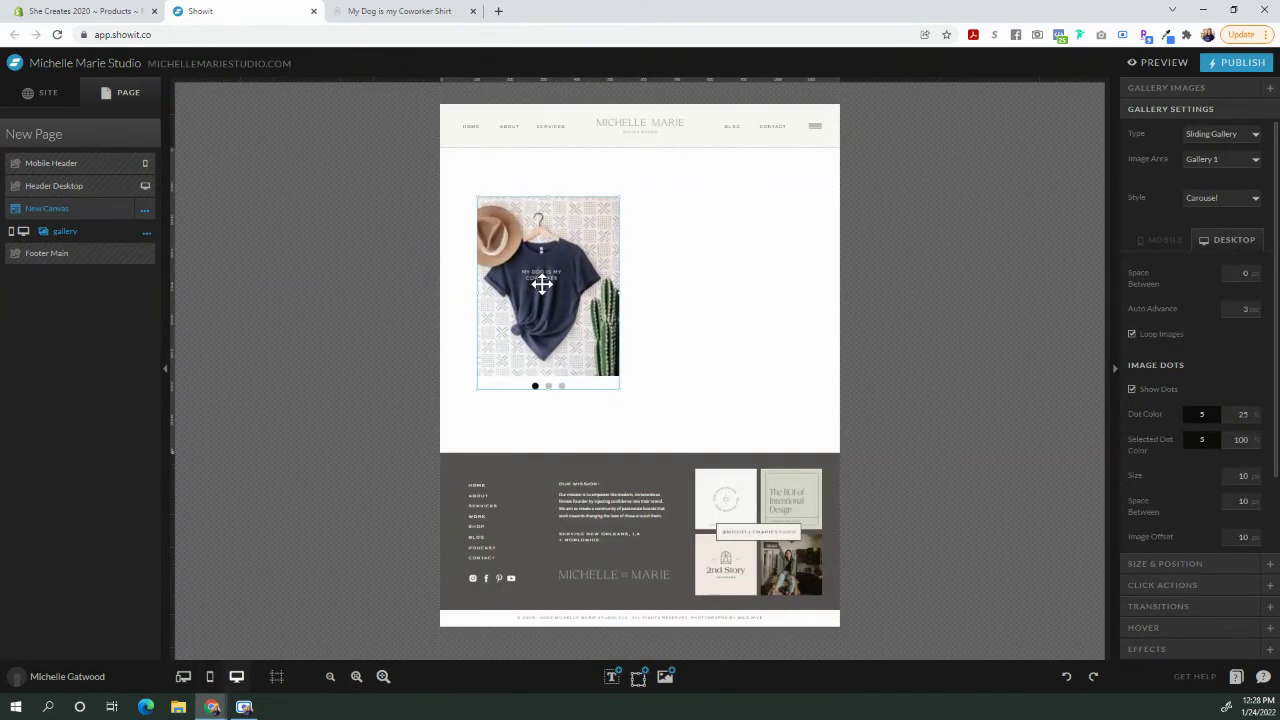
click(680, 306)
click(398, 10)
- Add a title beside the shirt gallery reading 'My Dog is My Coworker Tee'
click(200, 11)
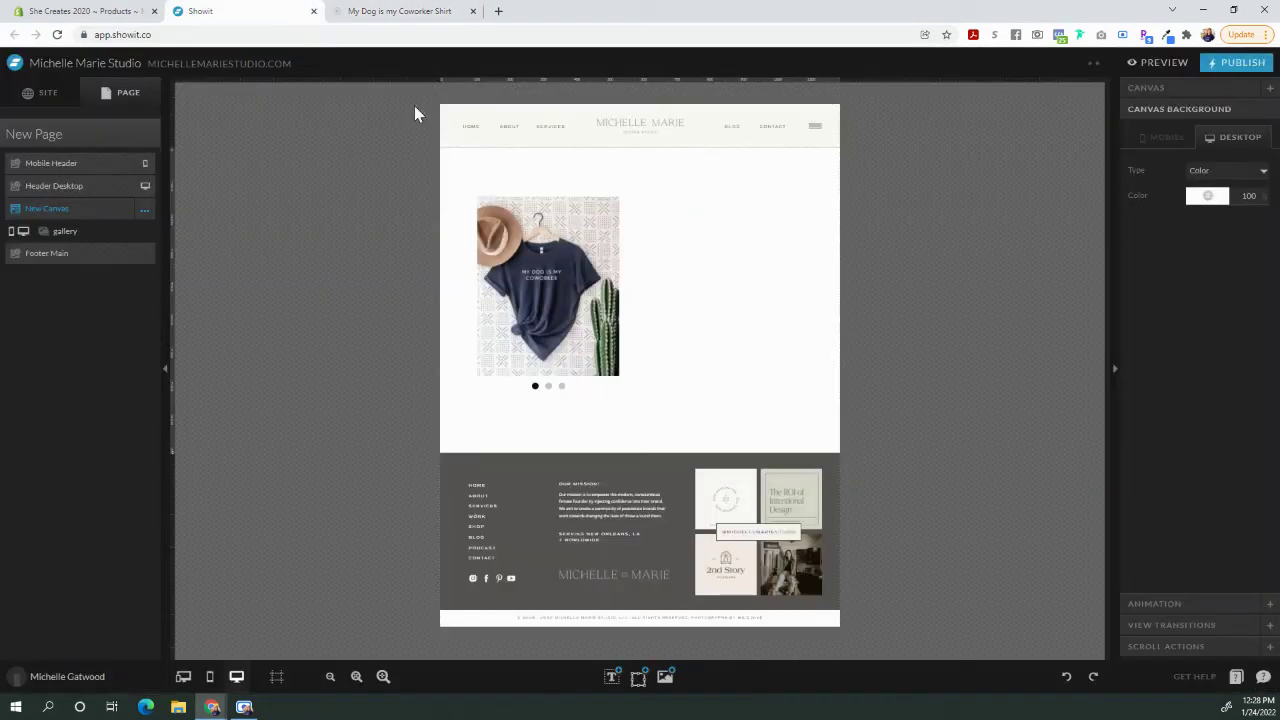
mouse_move(621, 690)
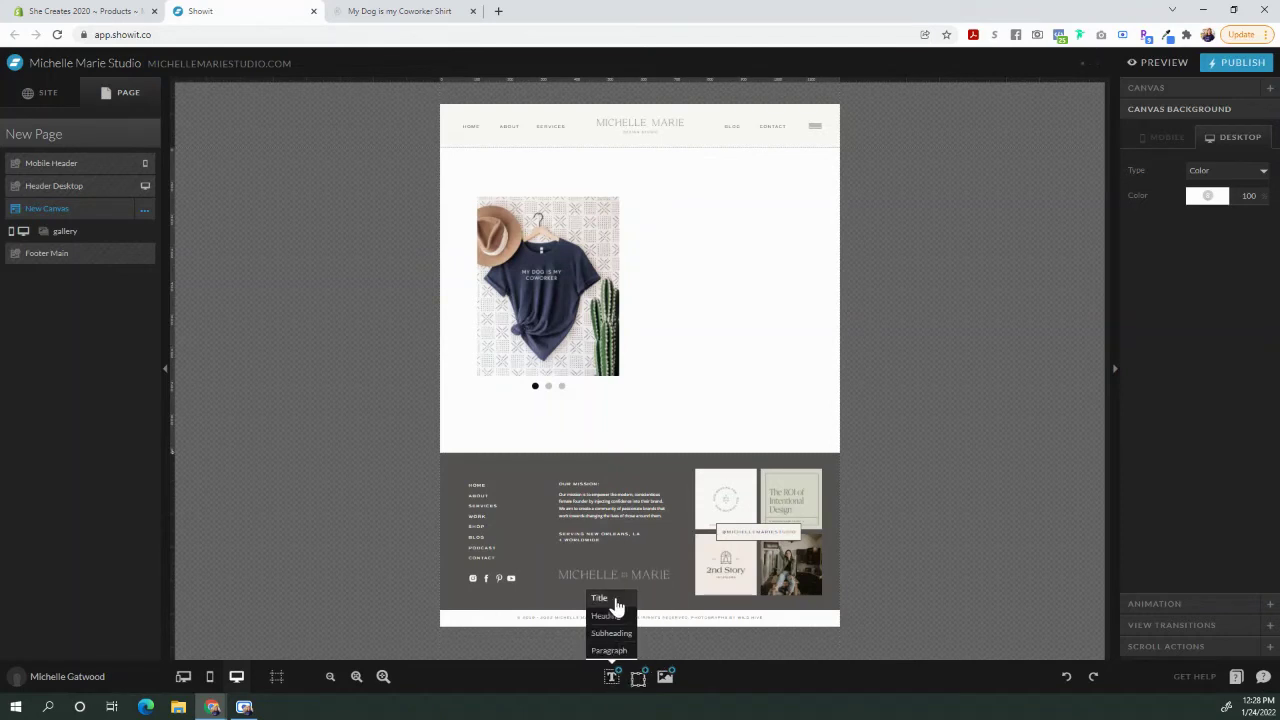
click(609, 600)
drag(641, 300, 666, 212)
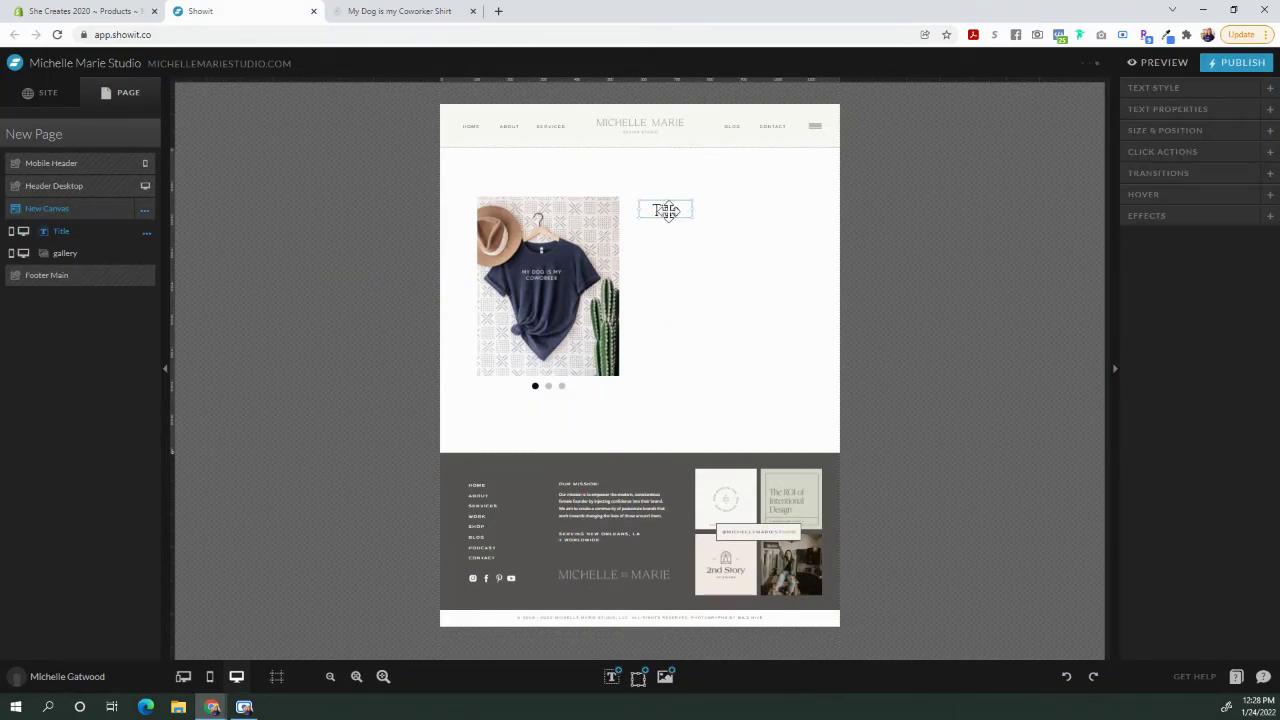
double_click(666, 211)
key(BackSpace)
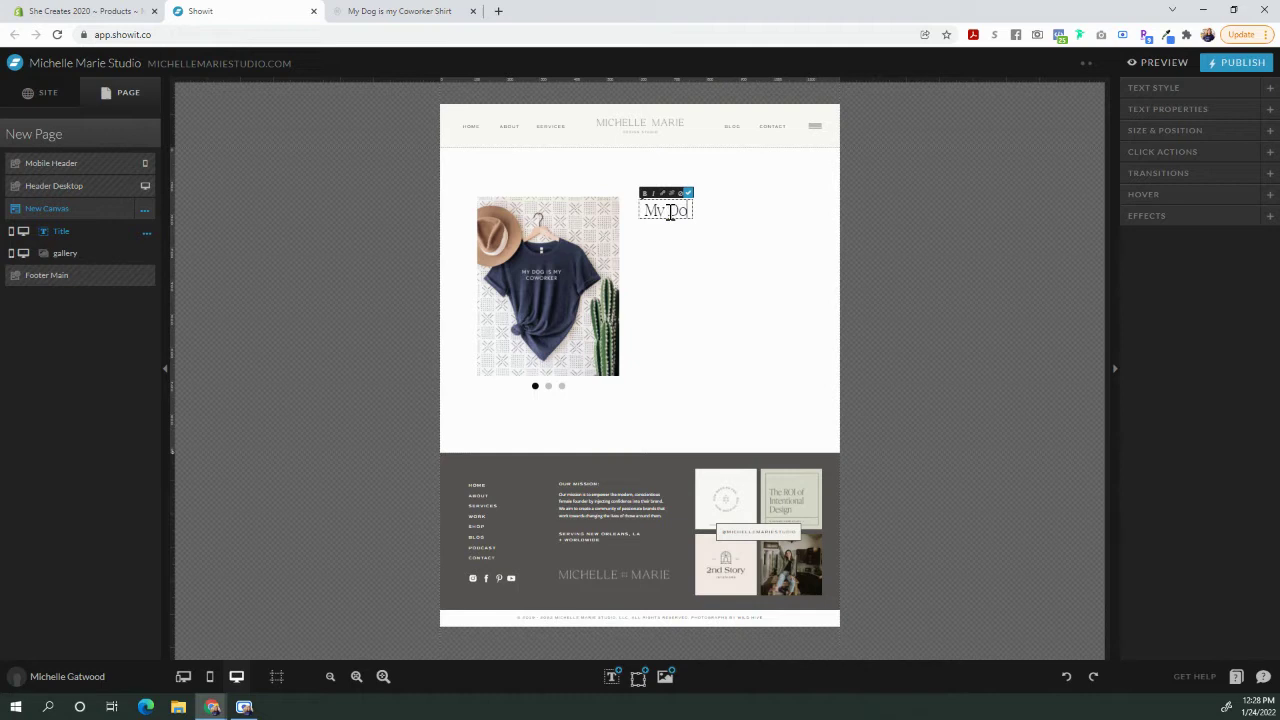
text(My Coworker)
text( Tee)
click(688, 192)
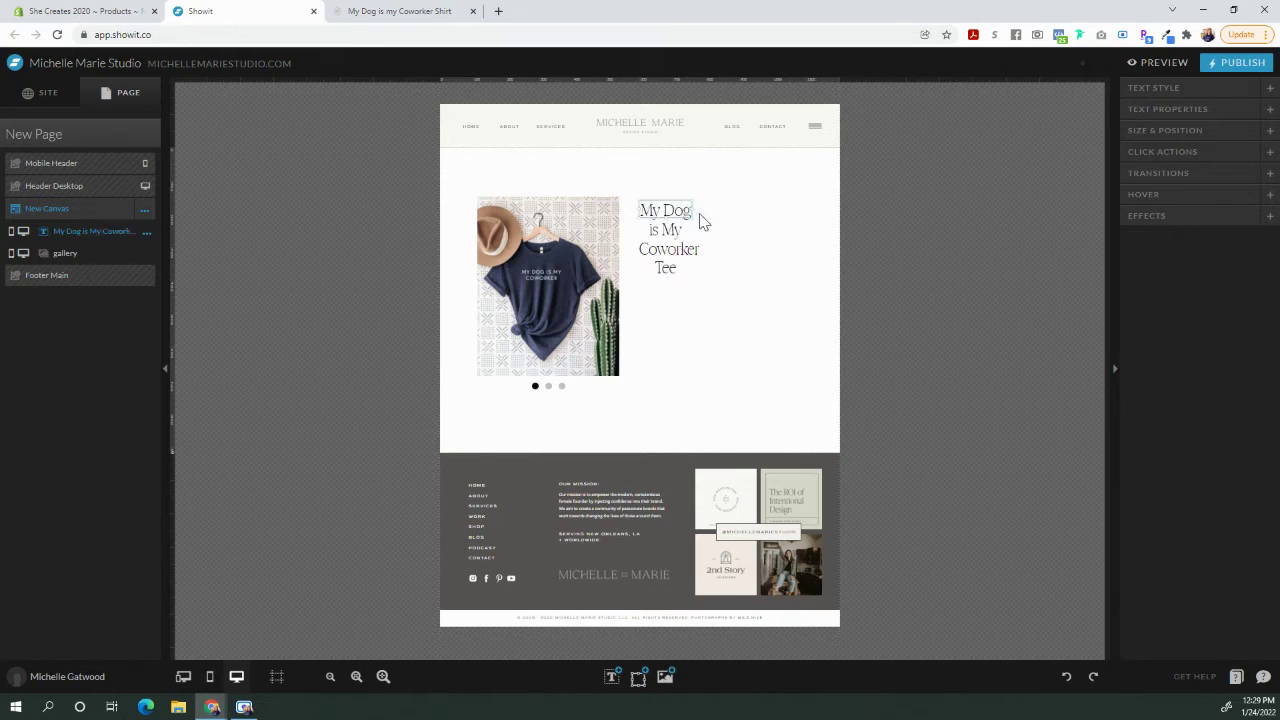
- Left-align the title and widen its box so it fits on one line
drag(706, 211, 805, 211)
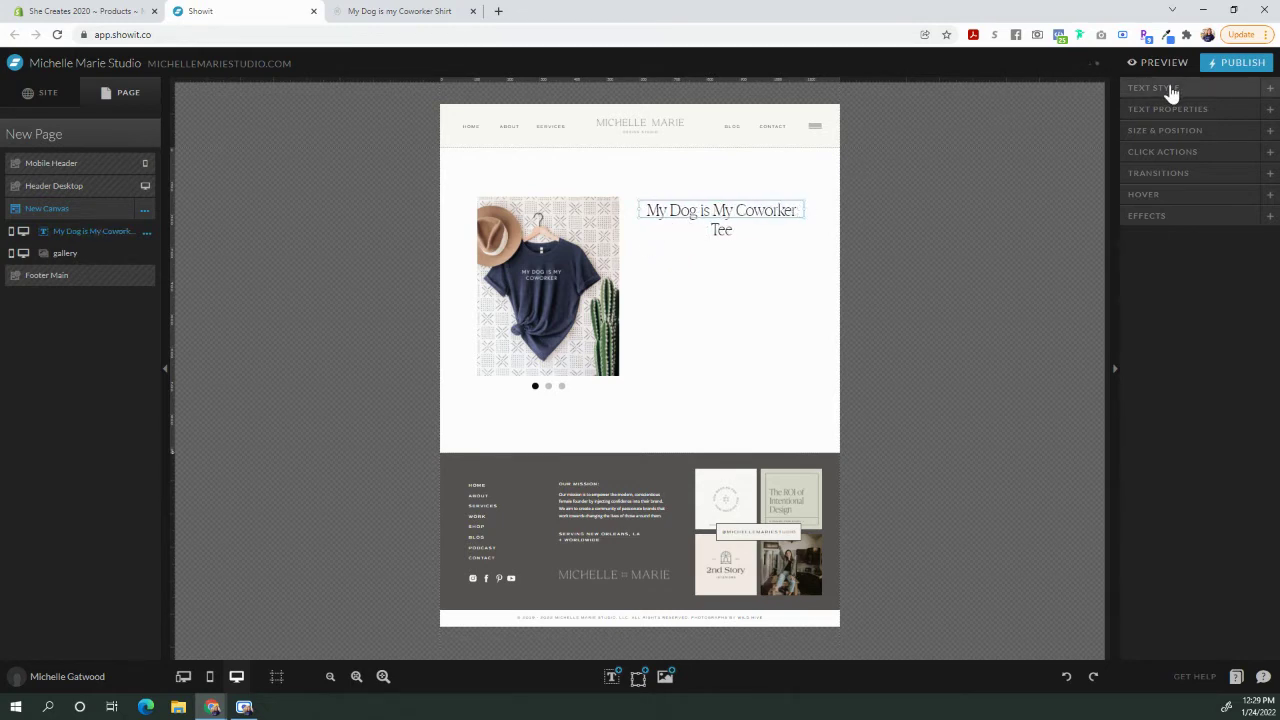
click(1172, 92)
click(1193, 329)
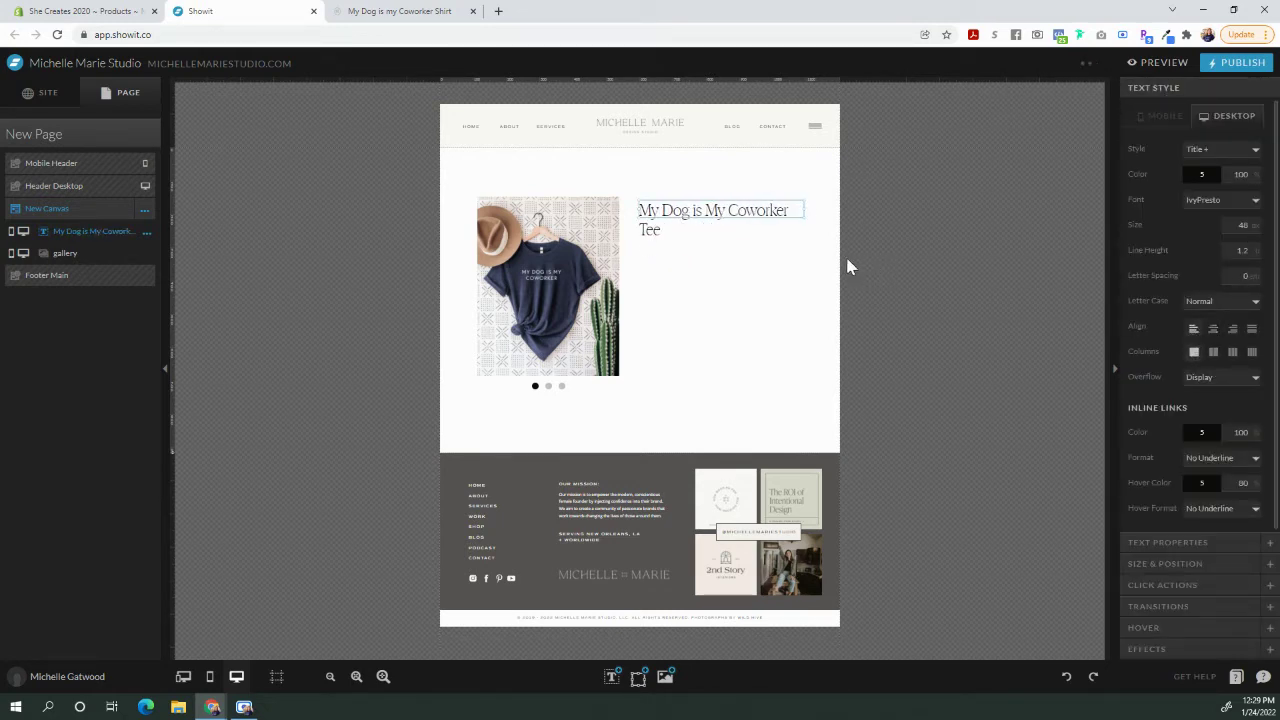
drag(810, 219, 825, 212)
click(789, 286)
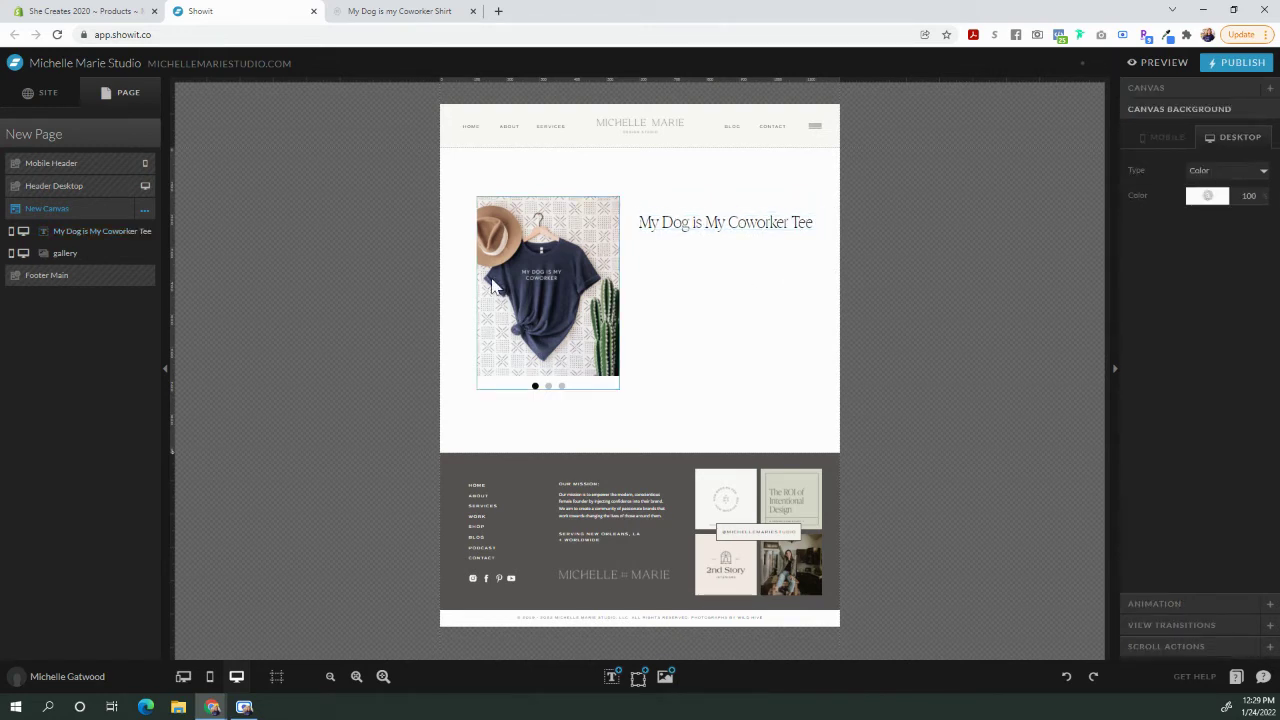
mouse_move(640, 678)
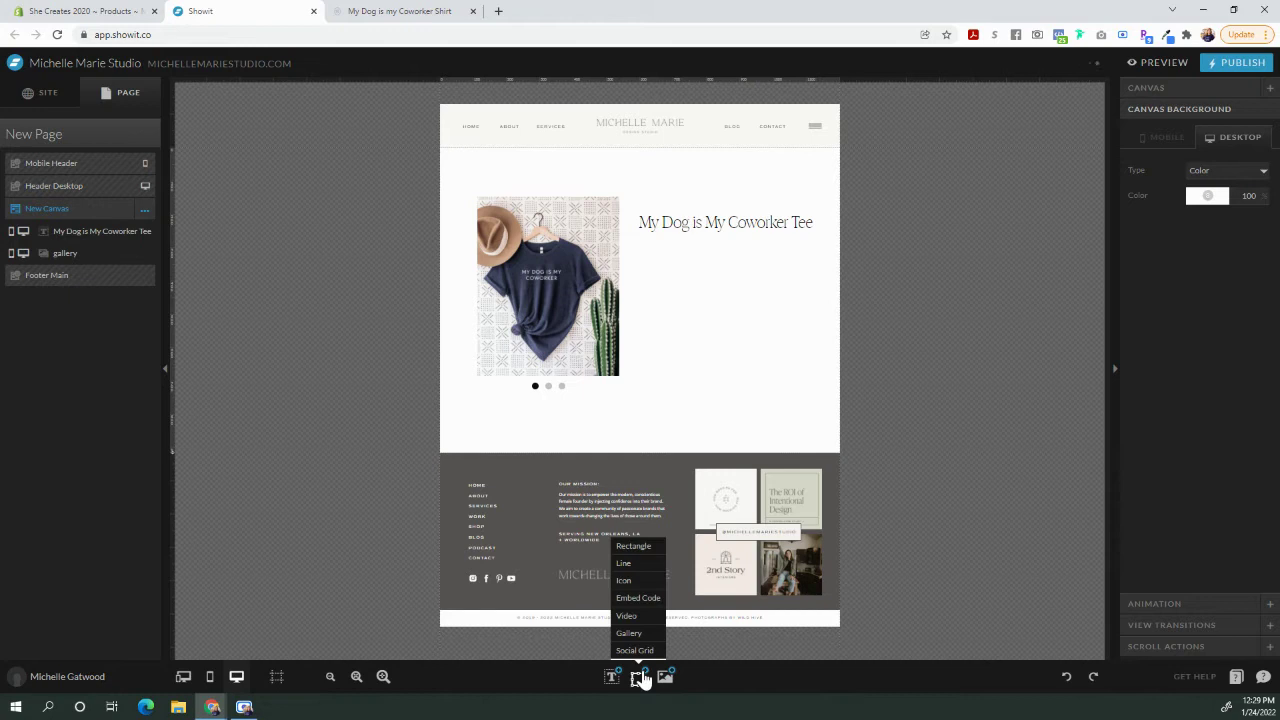
- Add a paragraph below the title holding the product description copied from the live page
click(608, 650)
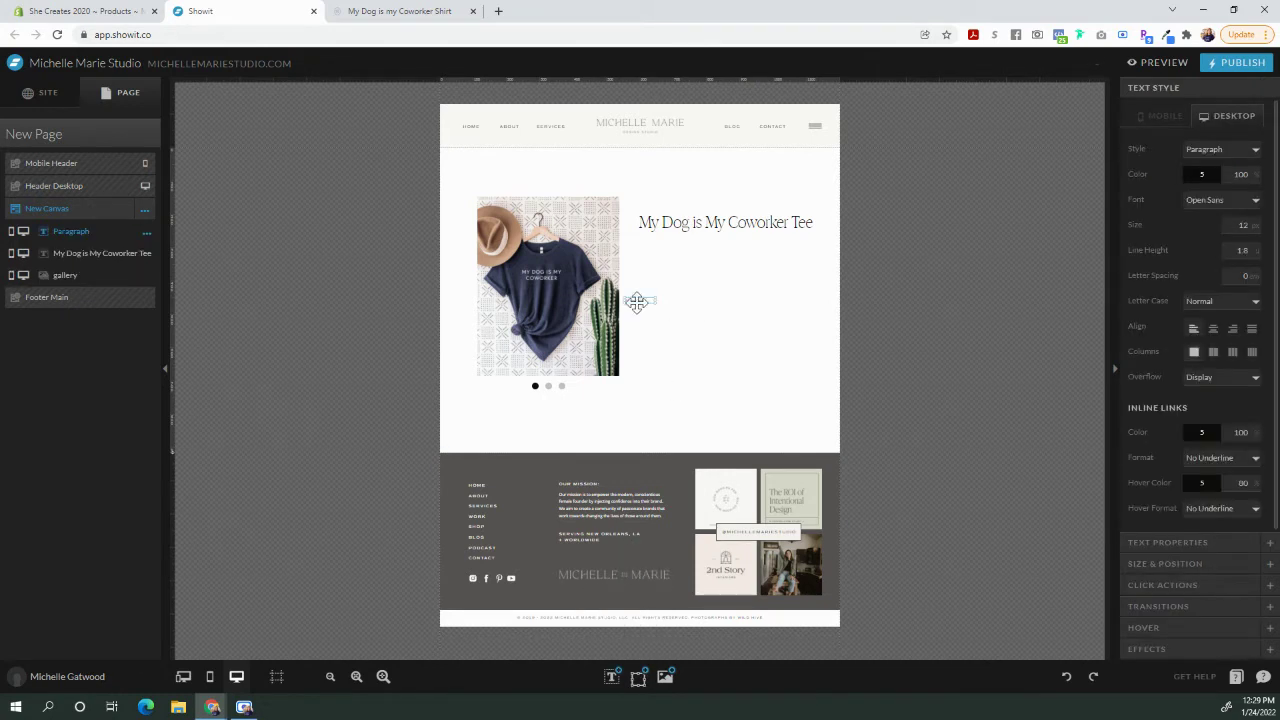
drag(645, 300, 803, 393)
click(336, 11)
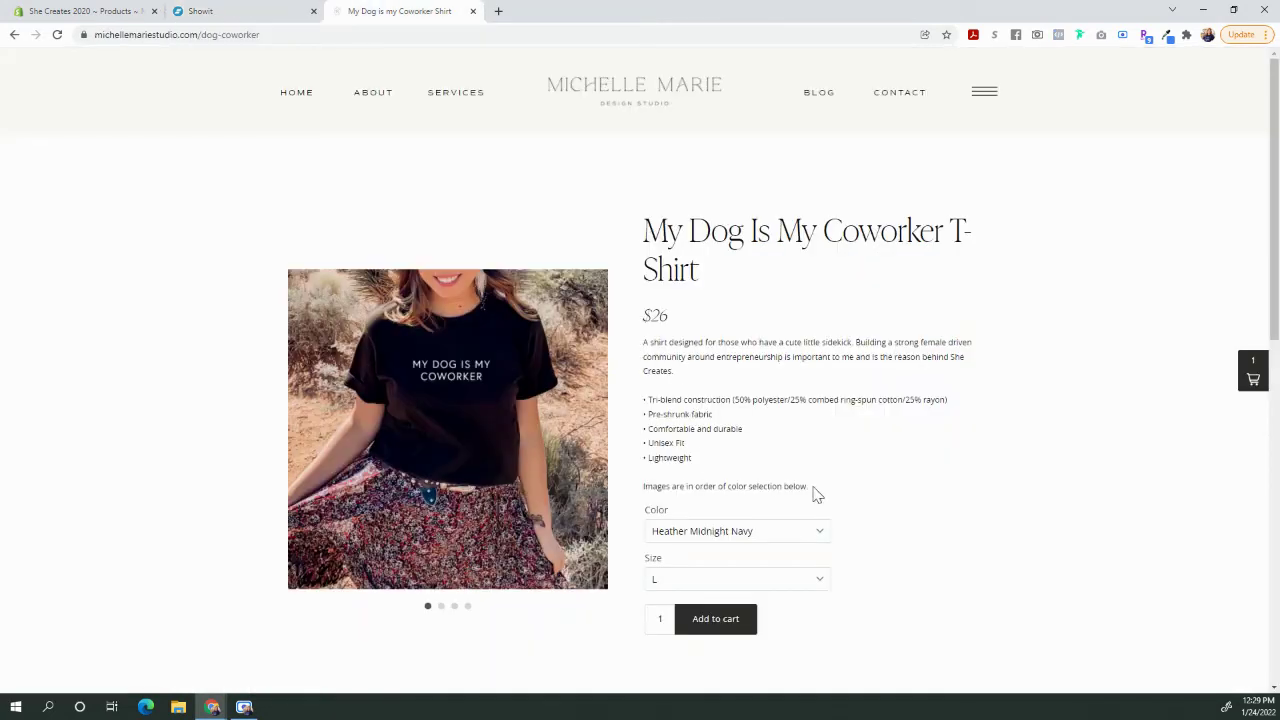
drag(808, 490, 645, 341)
right_click(645, 343)
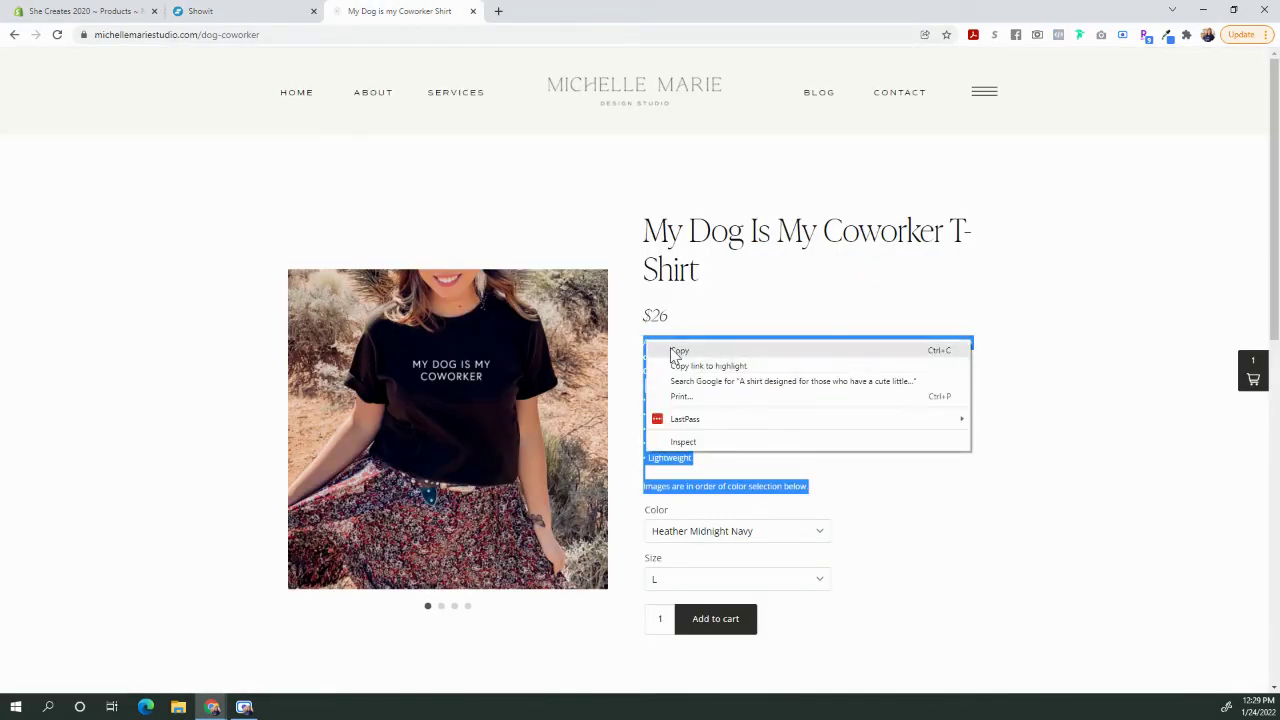
click(679, 351)
click(230, 11)
double_click(657, 249)
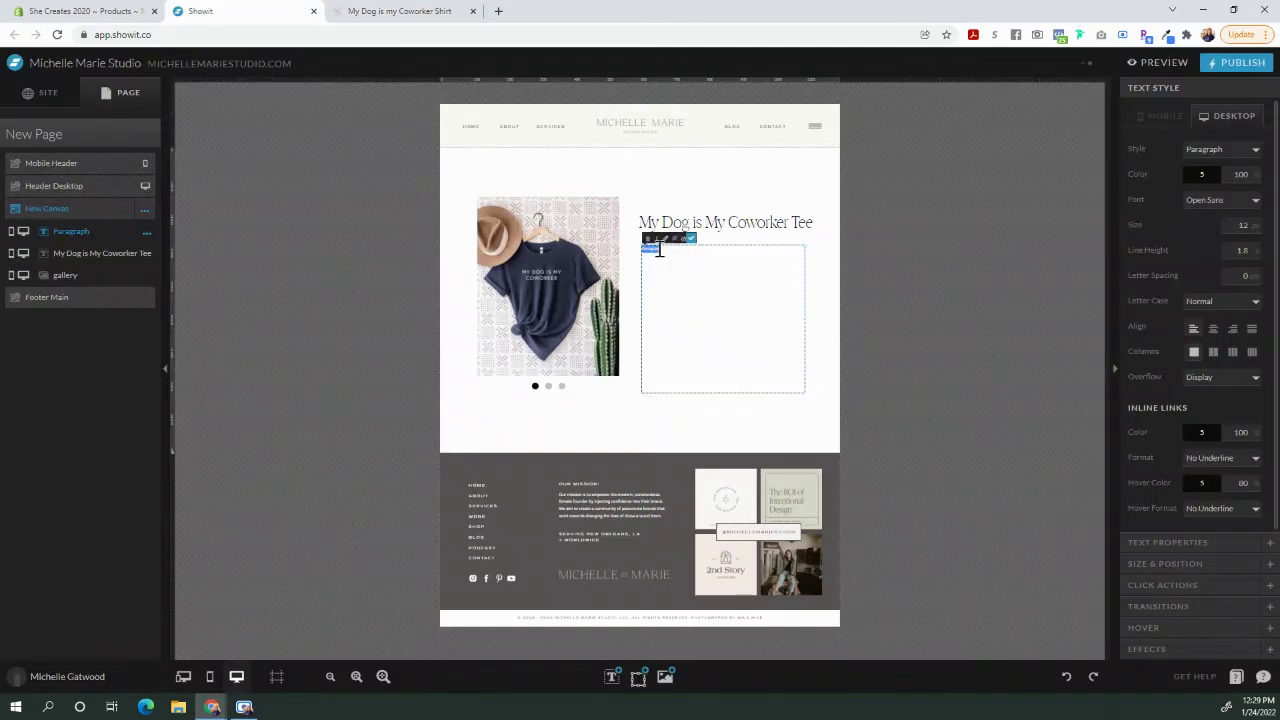
right_click(657, 249)
click(706, 309)
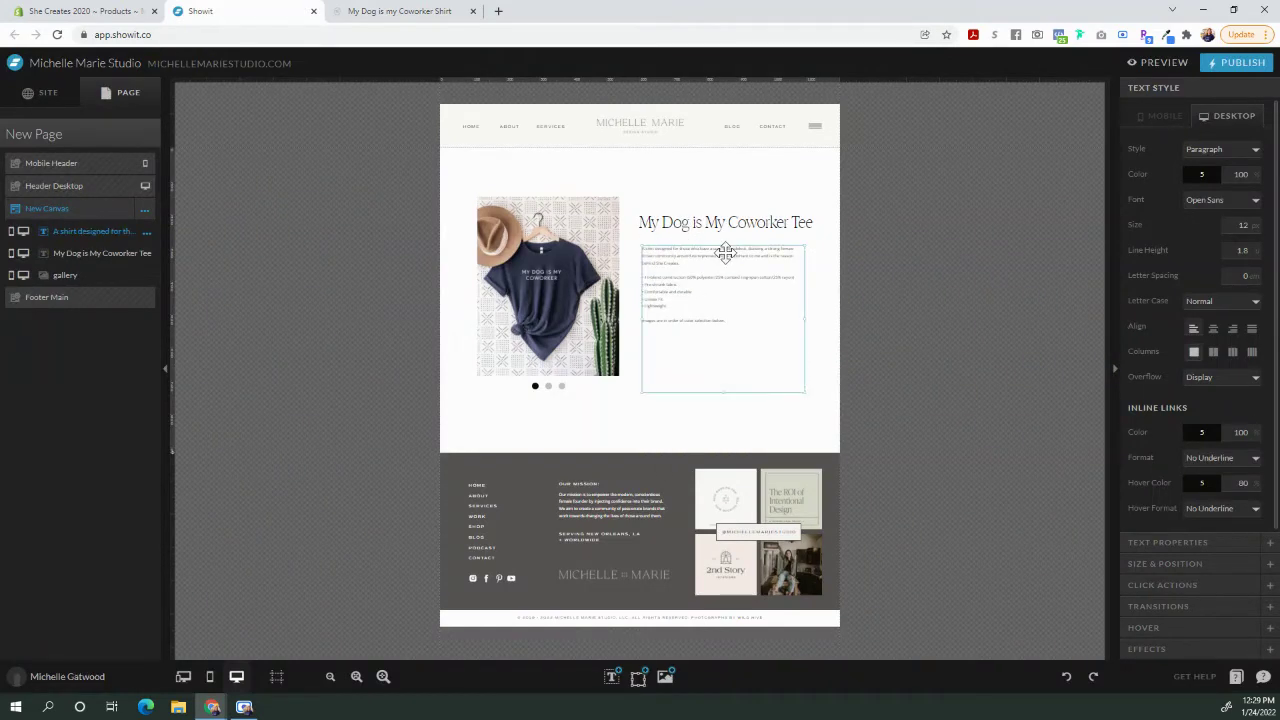
drag(723, 392, 727, 333)
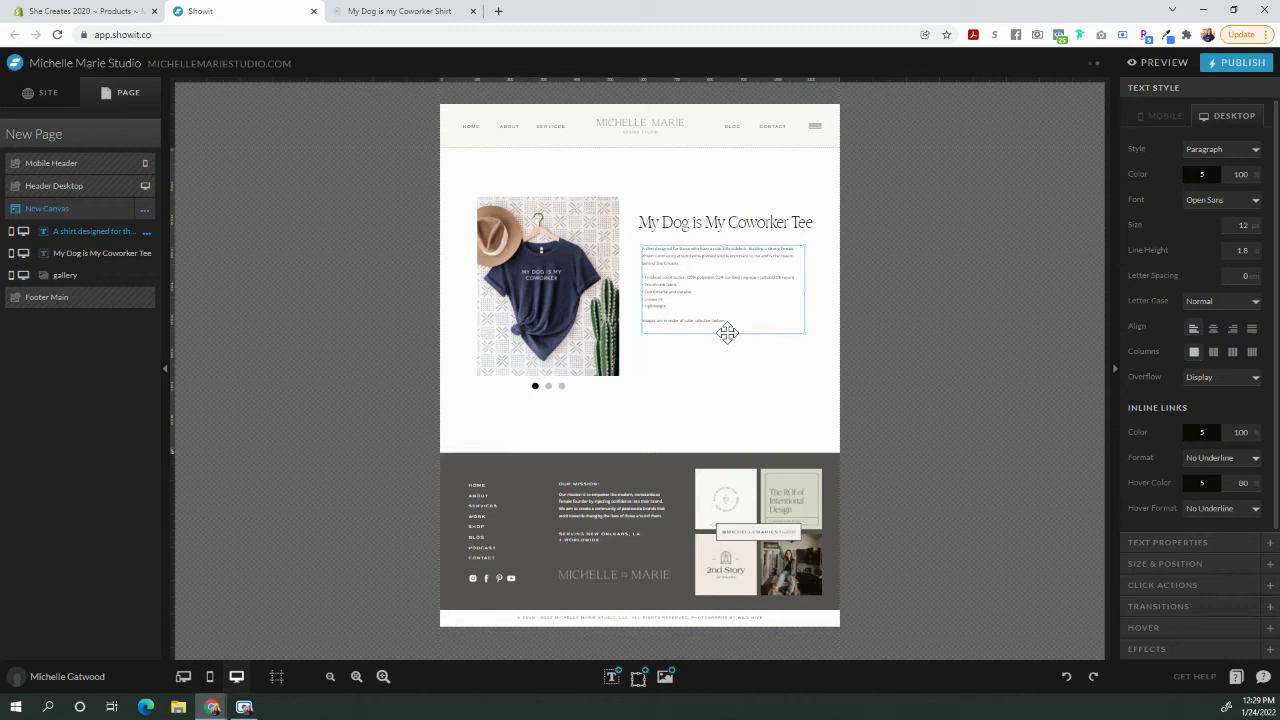
click(727, 350)
- Add a heading showing the $26 price between the title and description
mouse_move(611, 677)
click(605, 616)
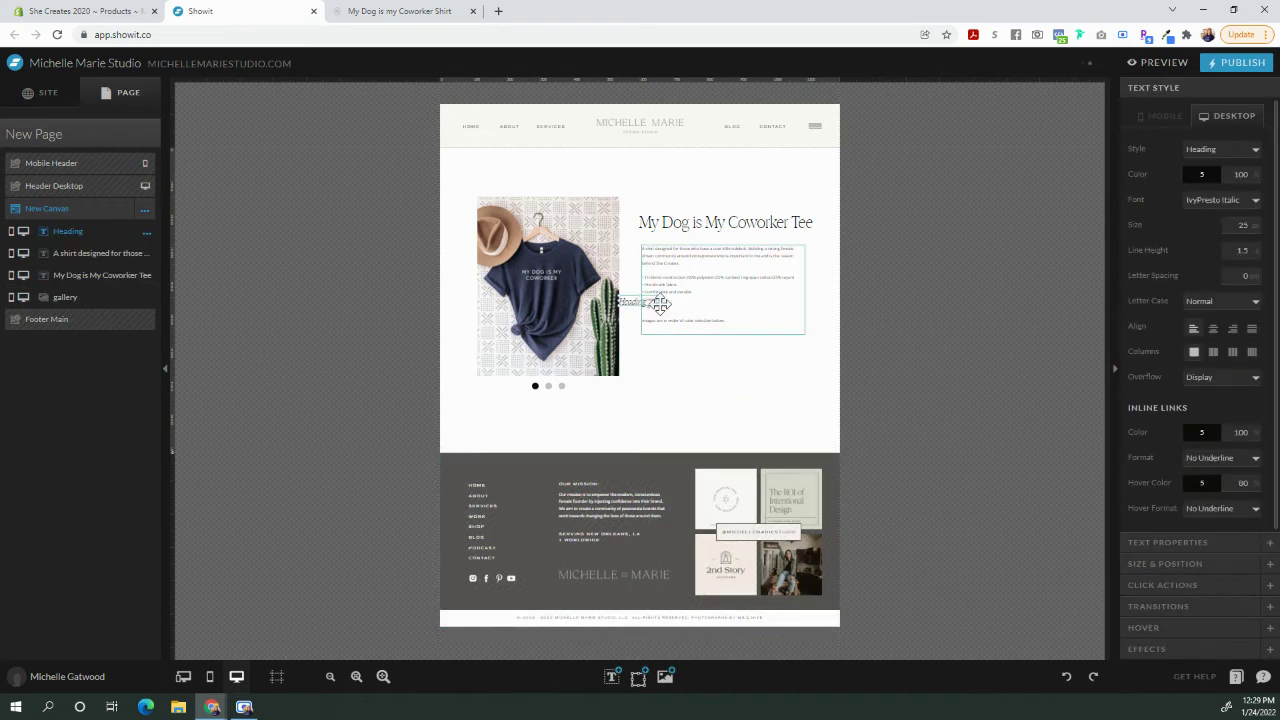
drag(657, 300, 665, 244)
double_click(665, 244)
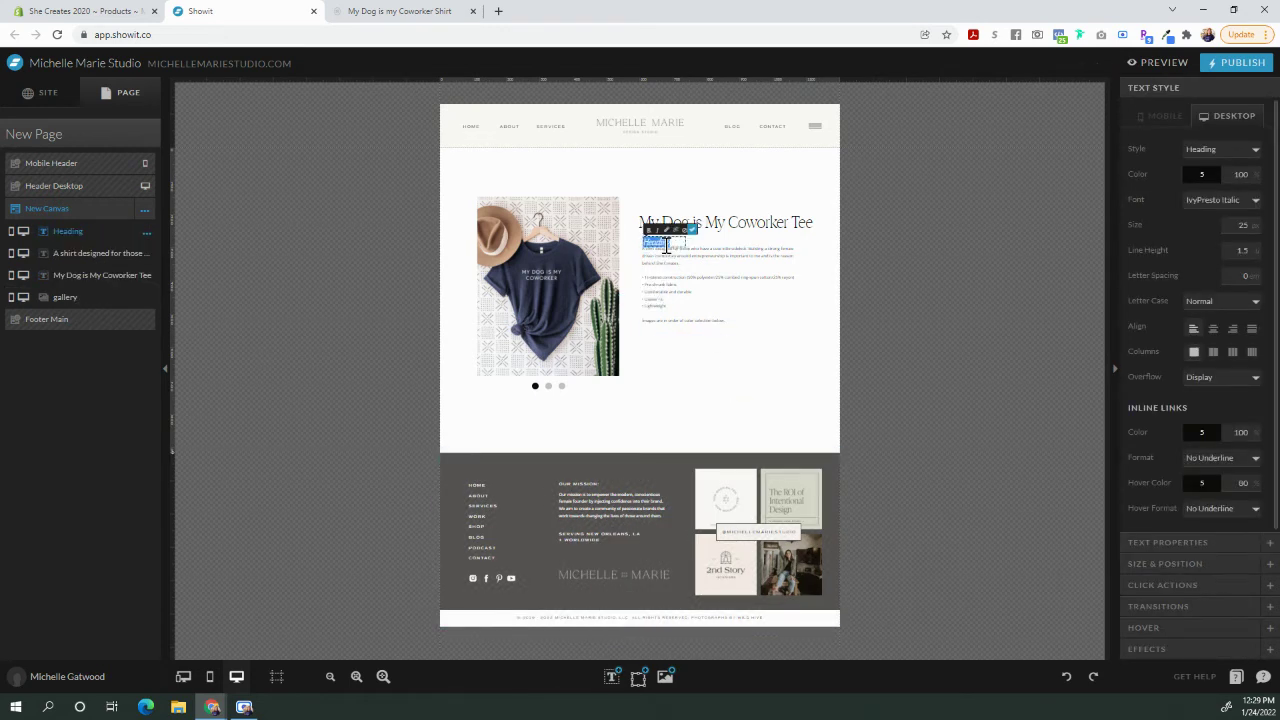
key(BackSpace)
click(677, 257)
- Select the title, price and description together and shift them up about 15 px
drag(677, 393, 646, 189)
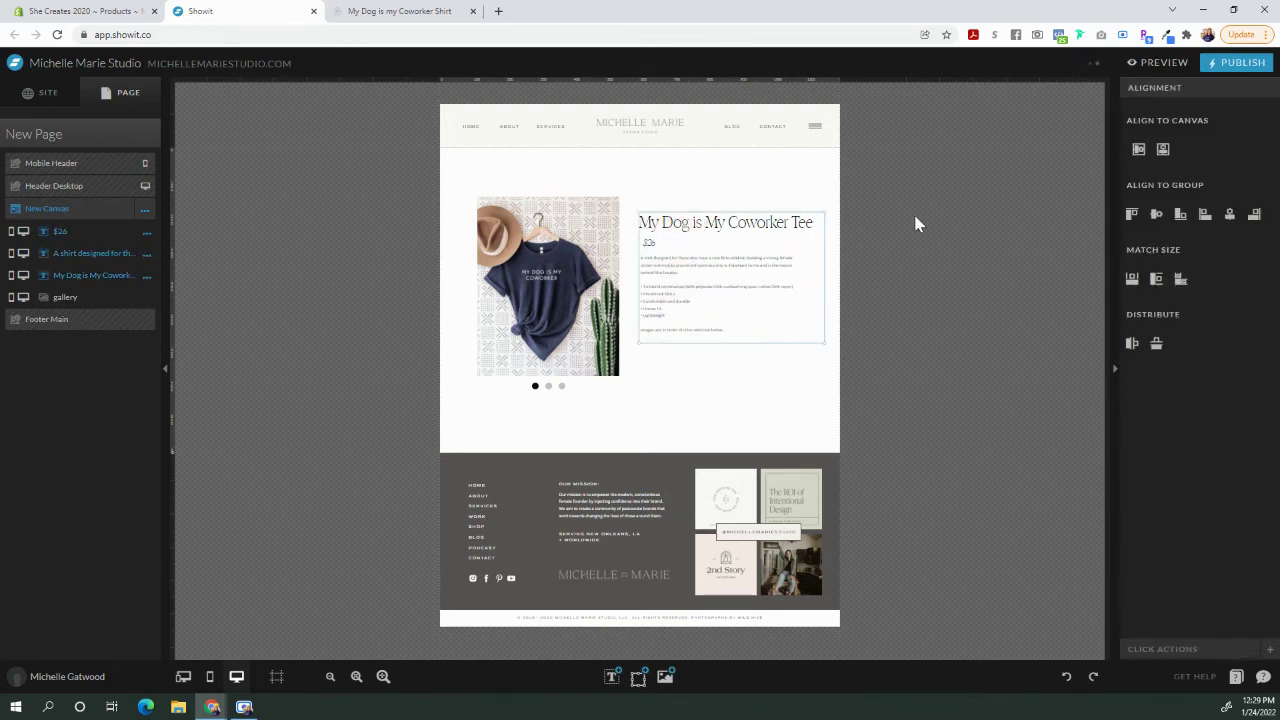
click(800, 420)
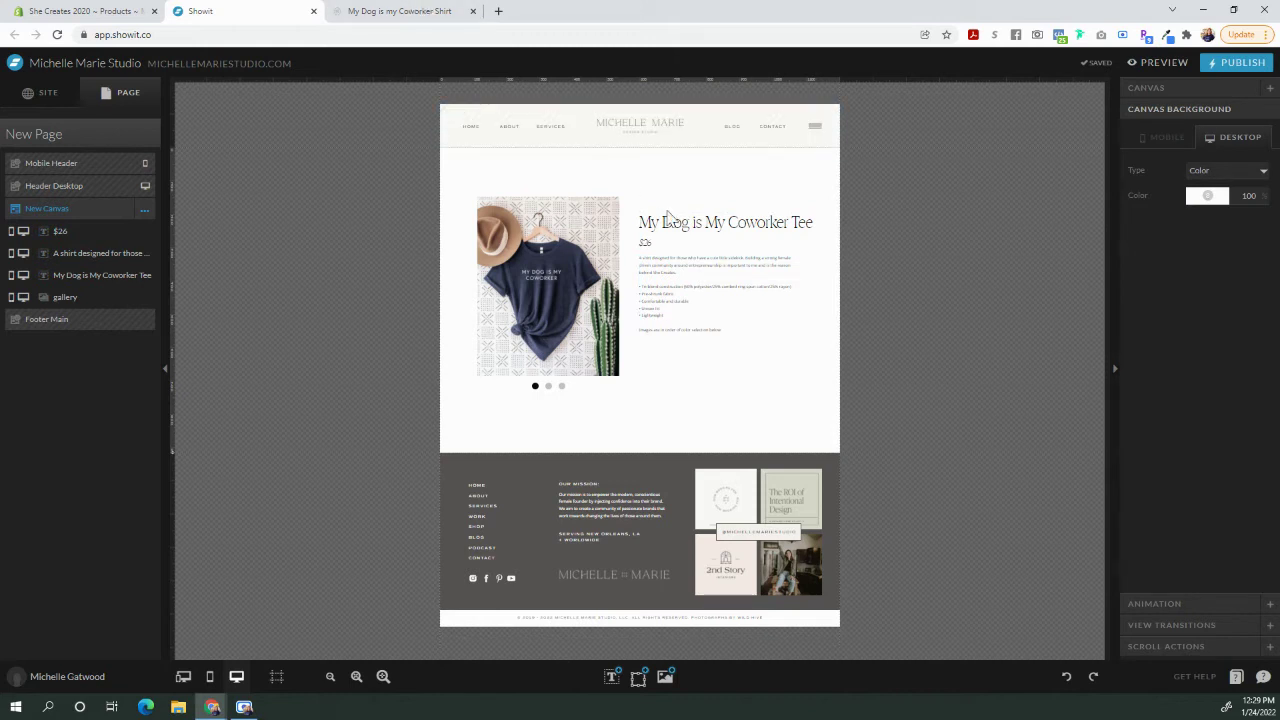
click(697, 302)
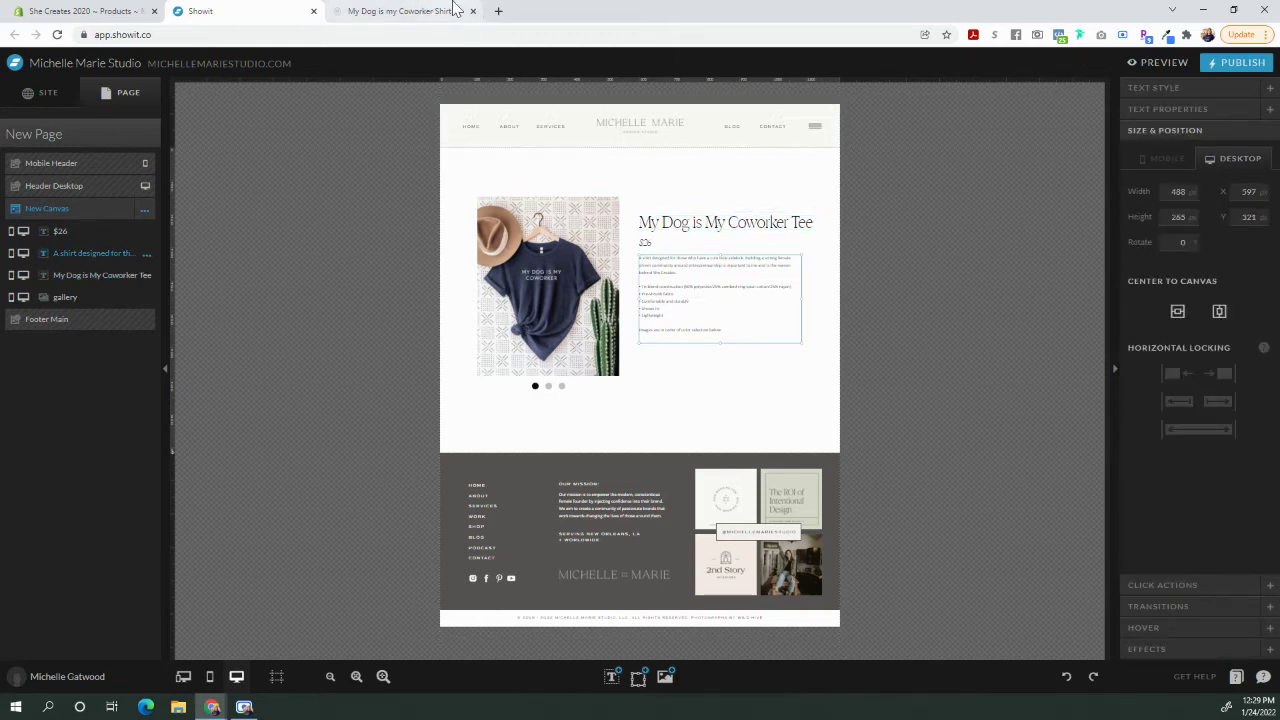
drag(758, 372, 646, 209)
drag(668, 316, 668, 301)
click(687, 393)
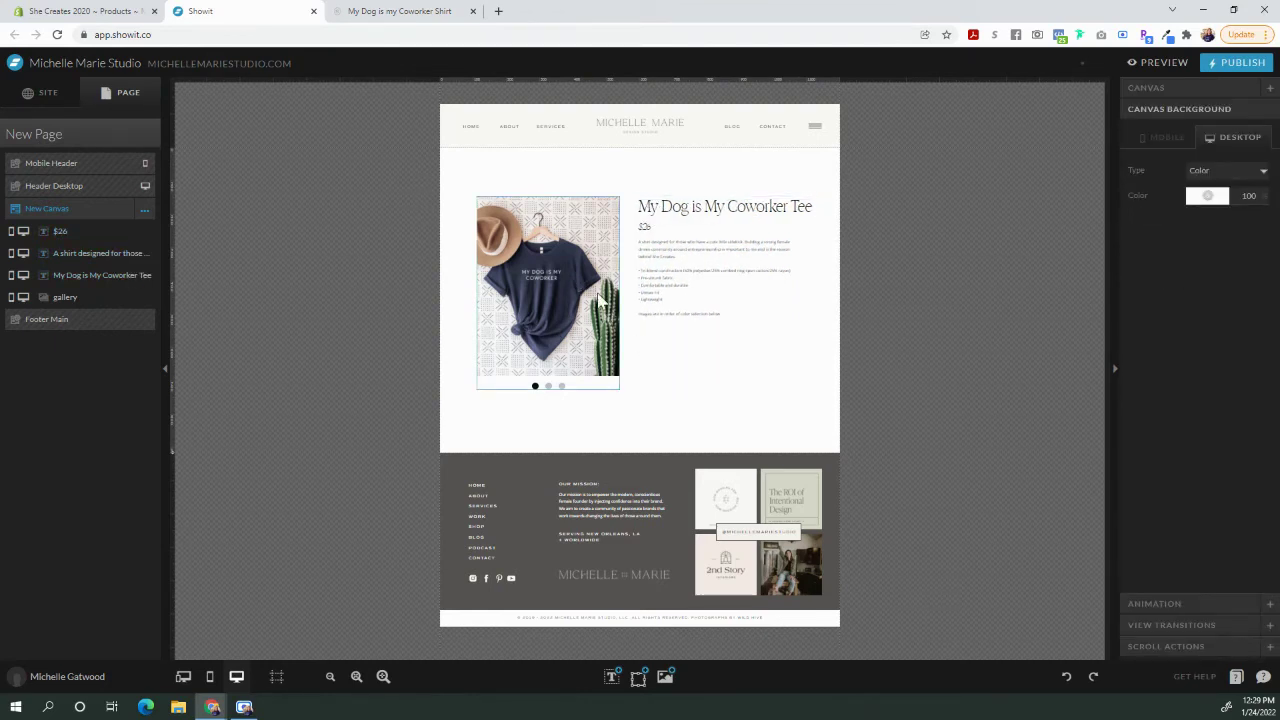
- Review the My Dog's my Coworker product's options and variants in the Shopify admin
click(85, 11)
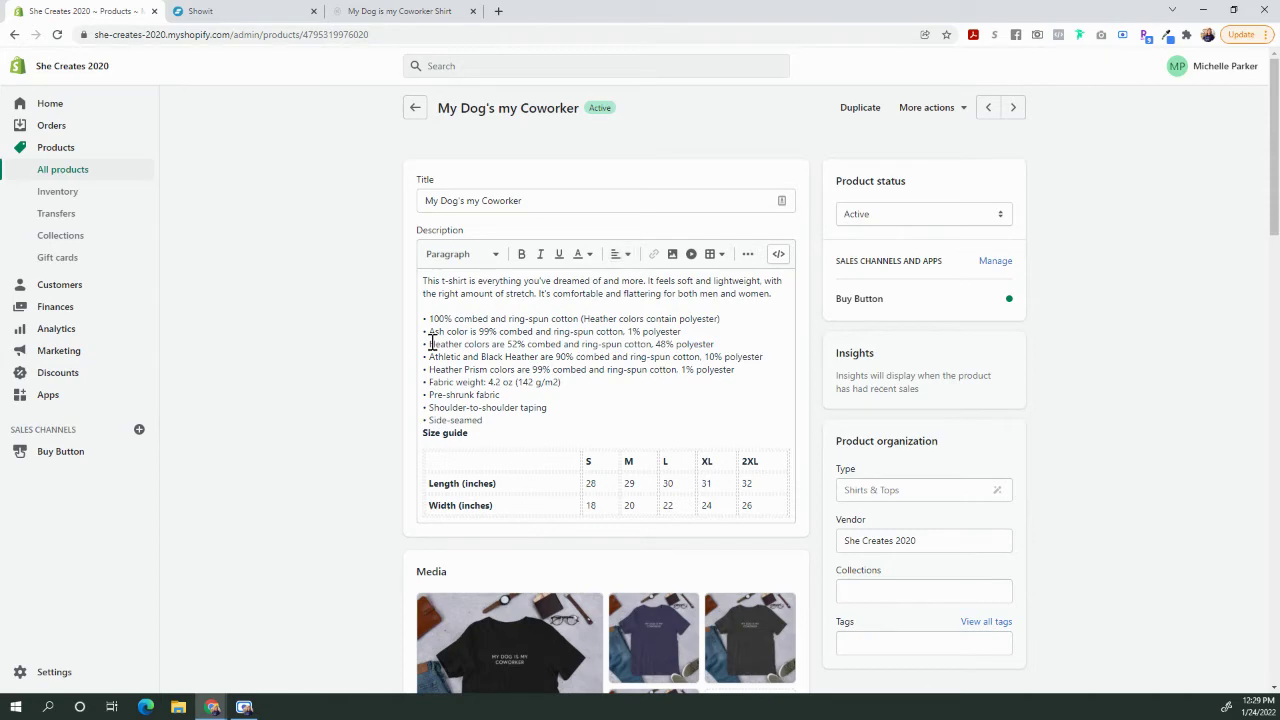
scroll(431, 343, down, 5)
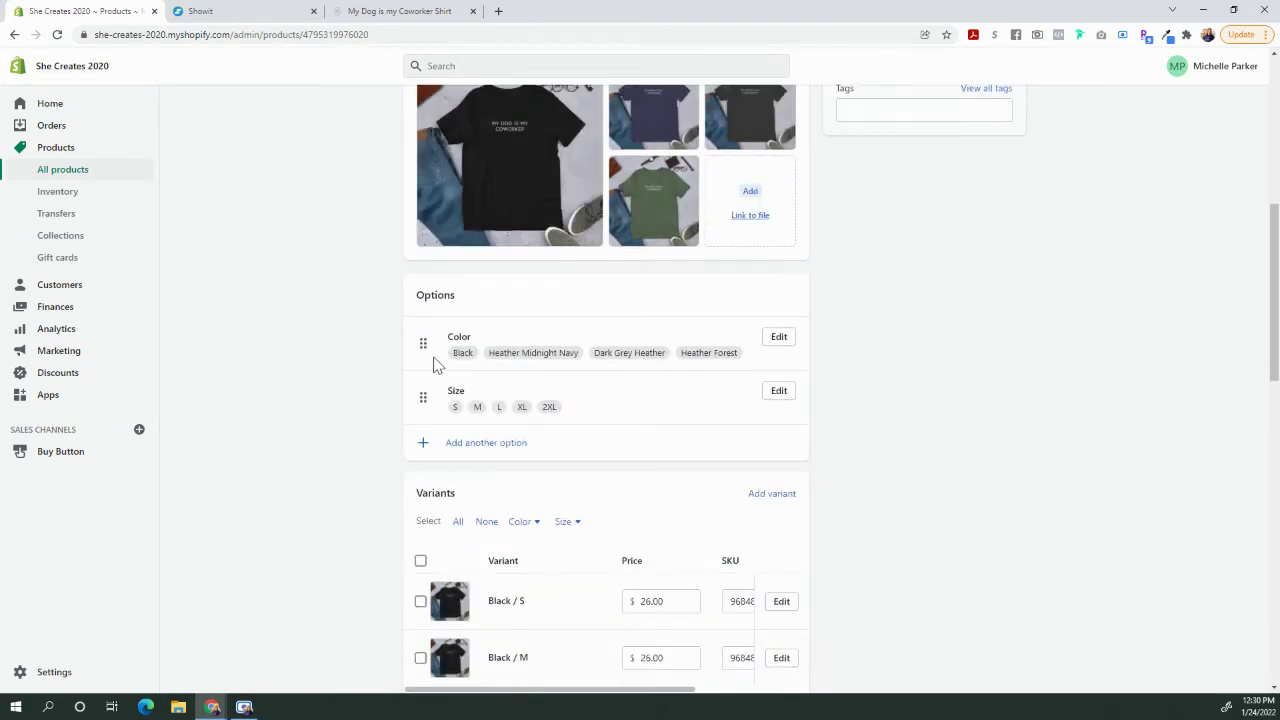
scroll(468, 423, down, 2)
scroll(658, 505, down, 3)
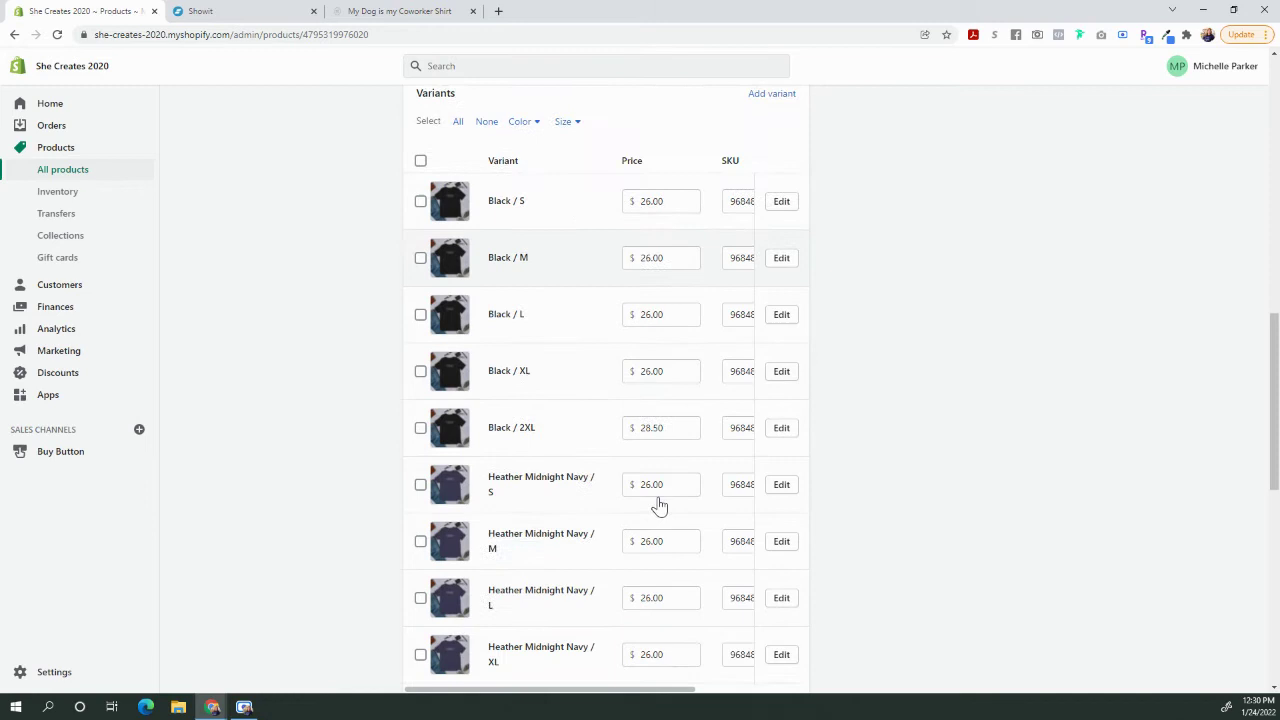
scroll(630, 545, down, 7)
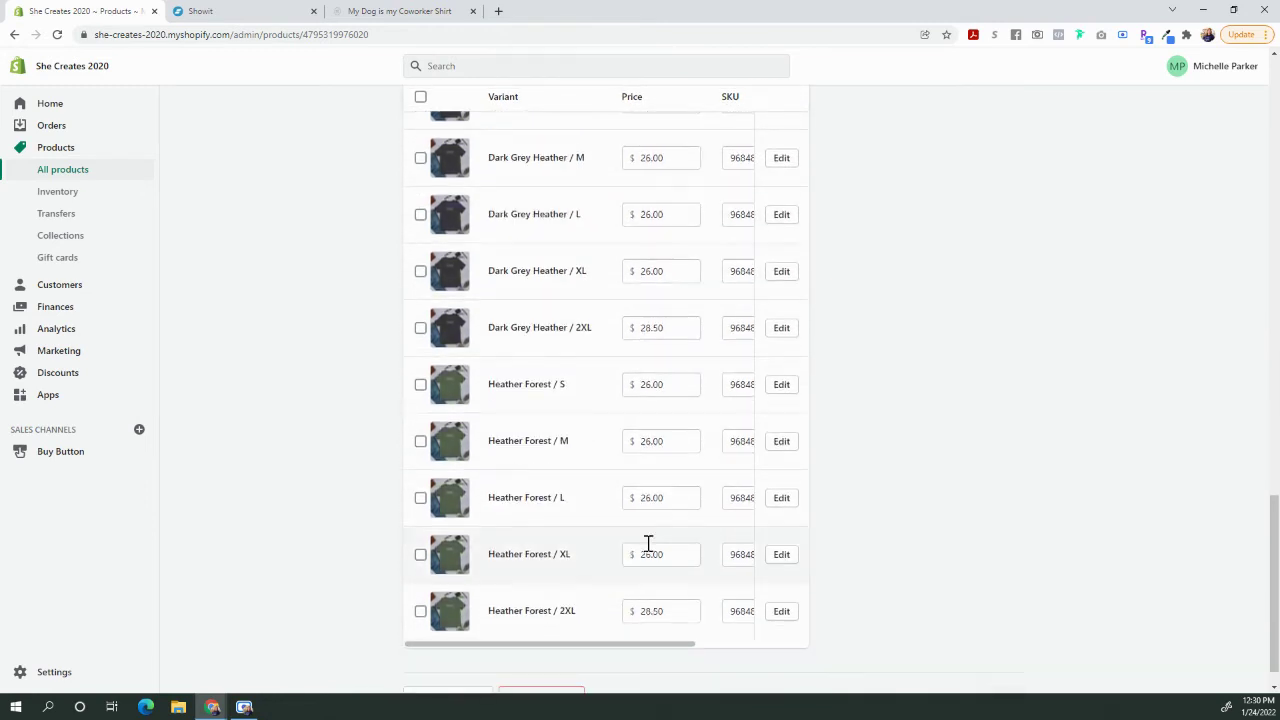
scroll(650, 543, up, 12)
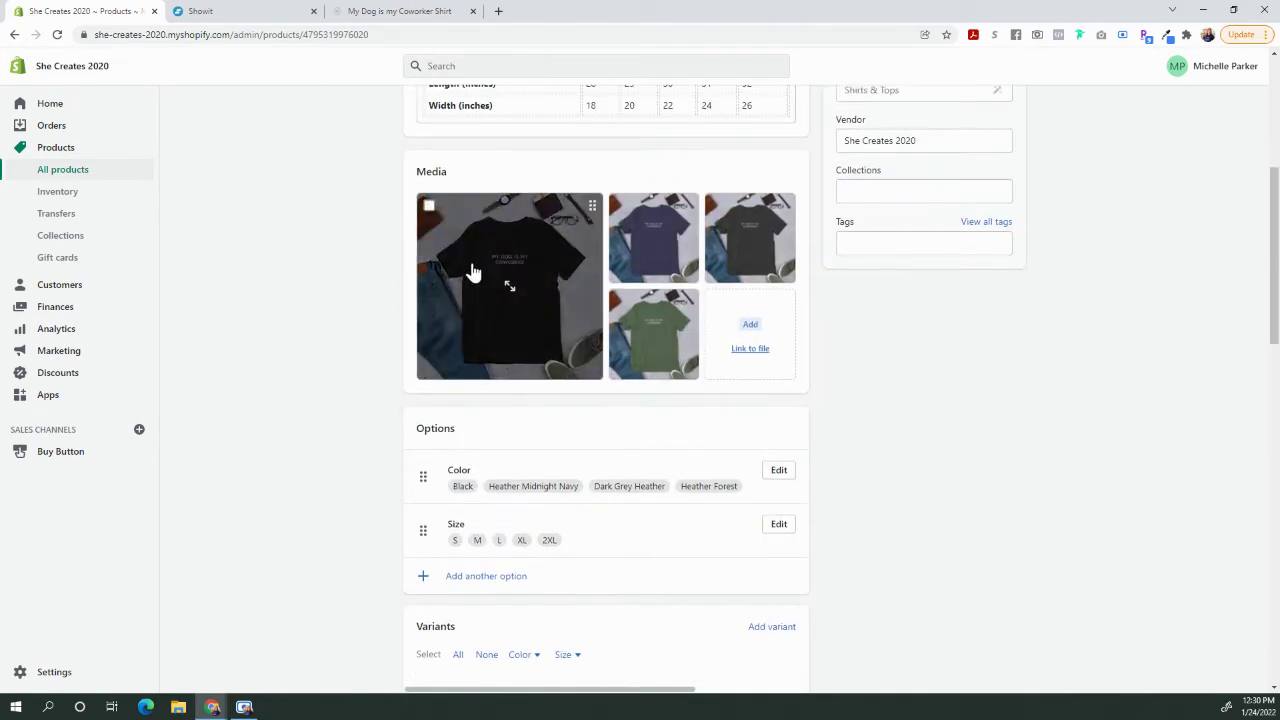
scroll(740, 344, up, 3)
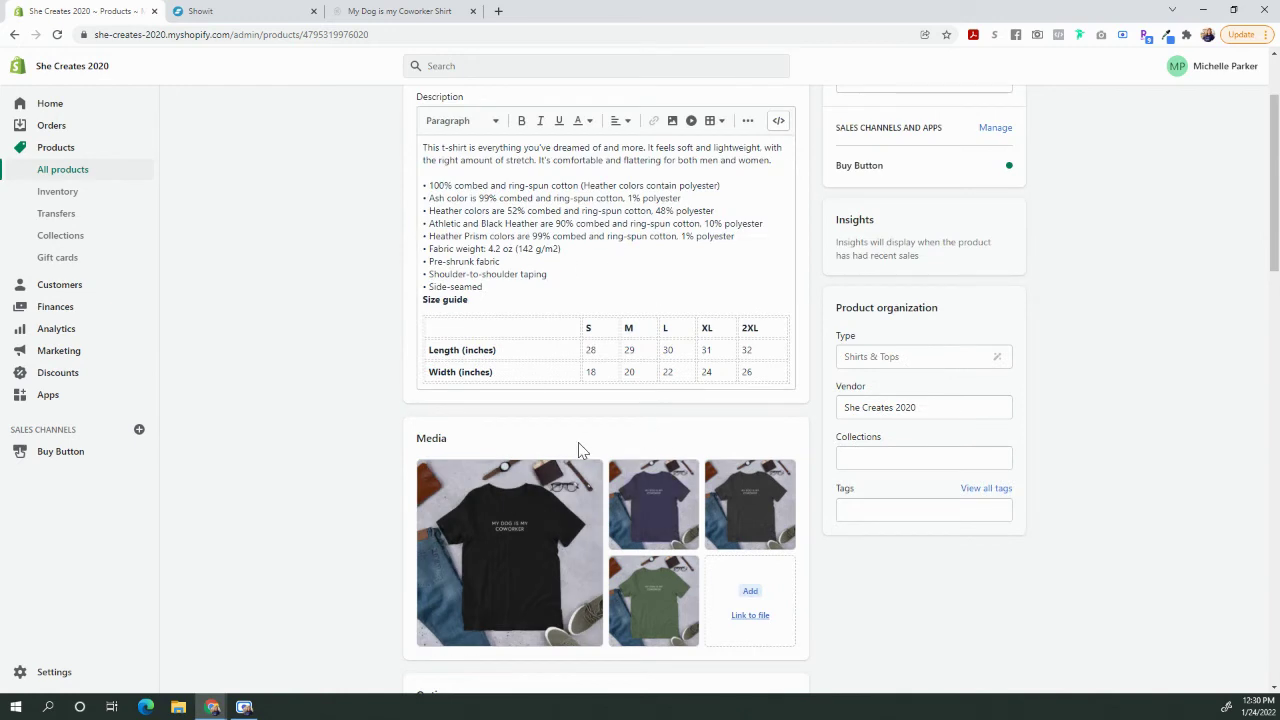
scroll(578, 449, up, 2)
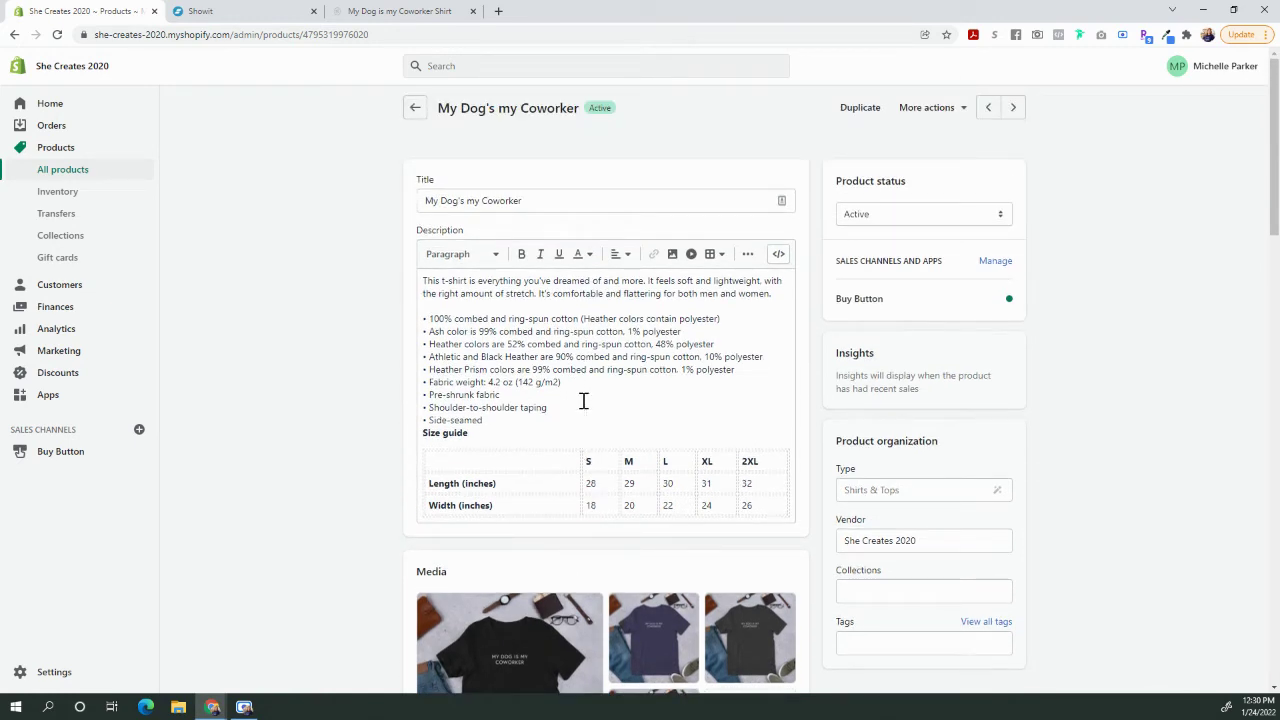
- Compare against the live product page, then return to the Shopify product edit page
click(363, 11)
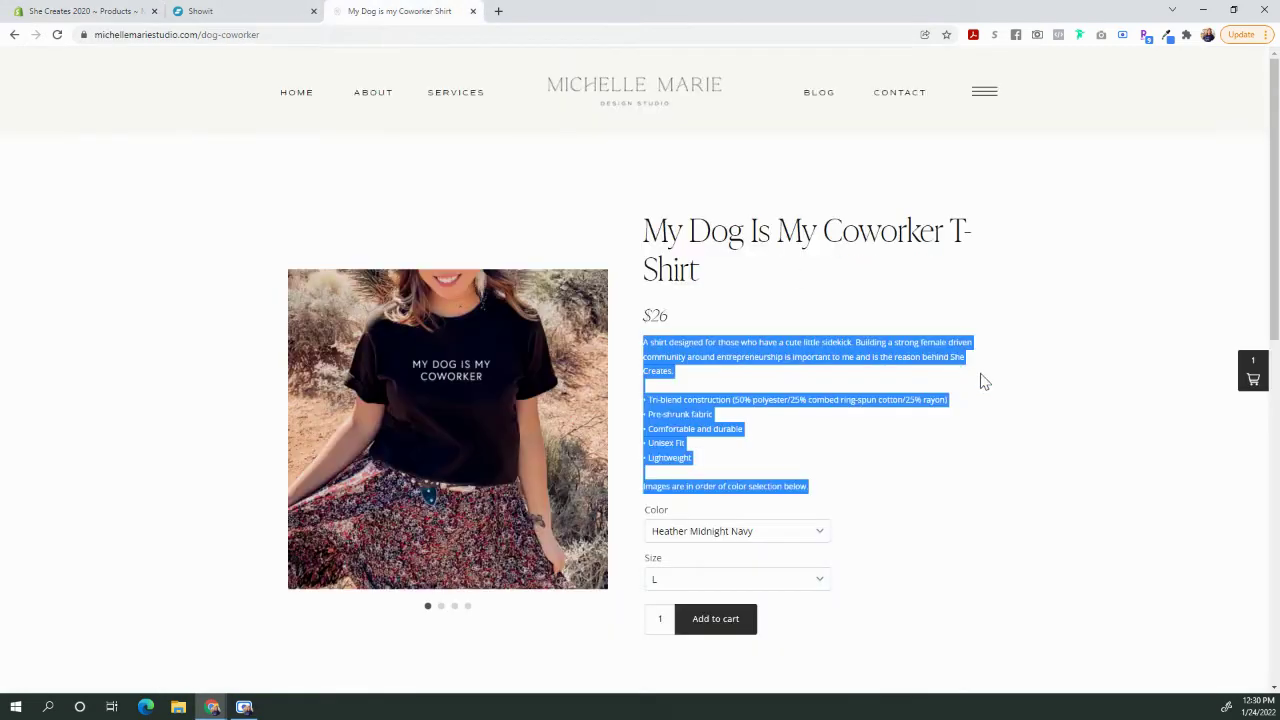
click(957, 503)
scroll(638, 502, down, 2)
scroll(589, 430, up, 1)
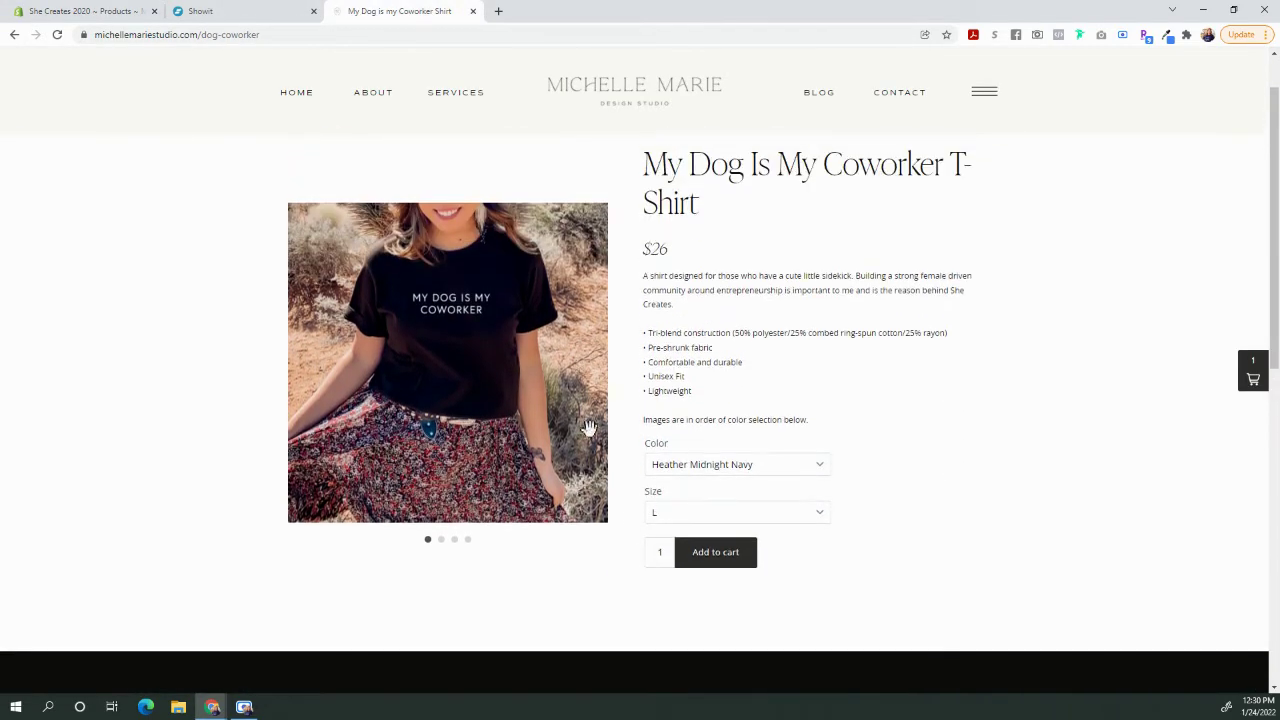
click(57, 10)
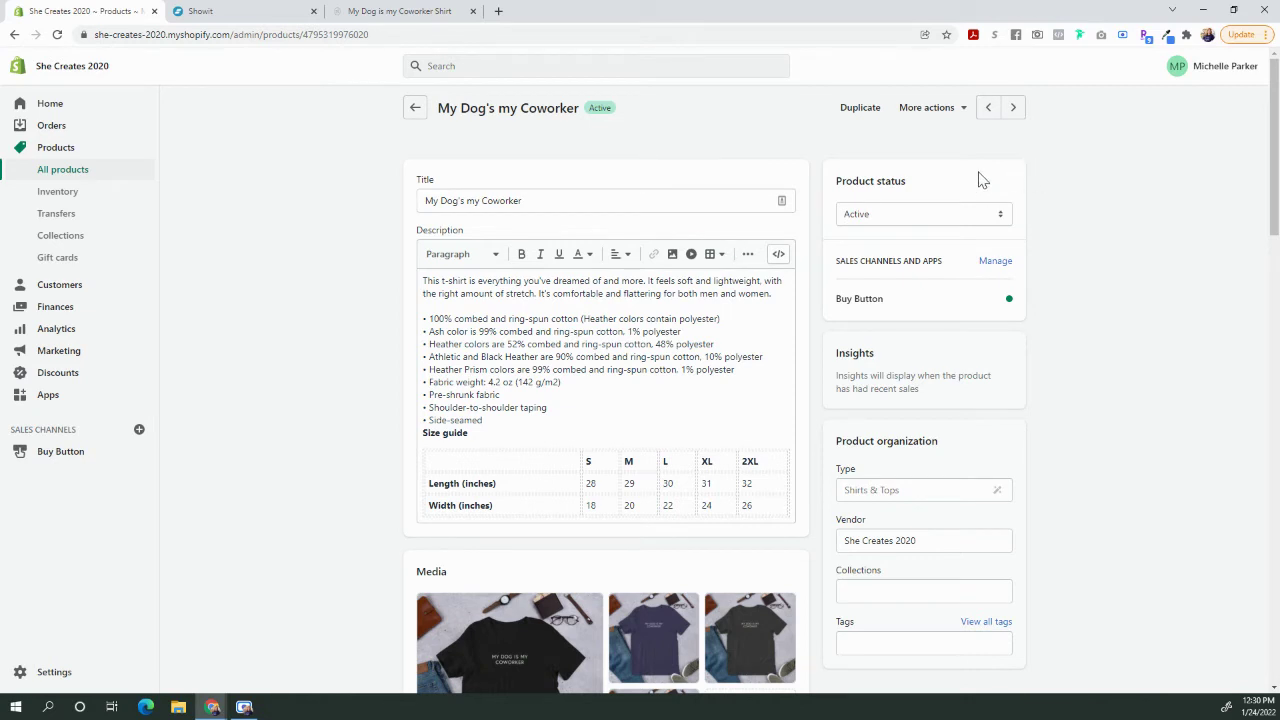
- Copy the product's 'Embed on a website' code and go to the Buy Button sales channel
click(955, 112)
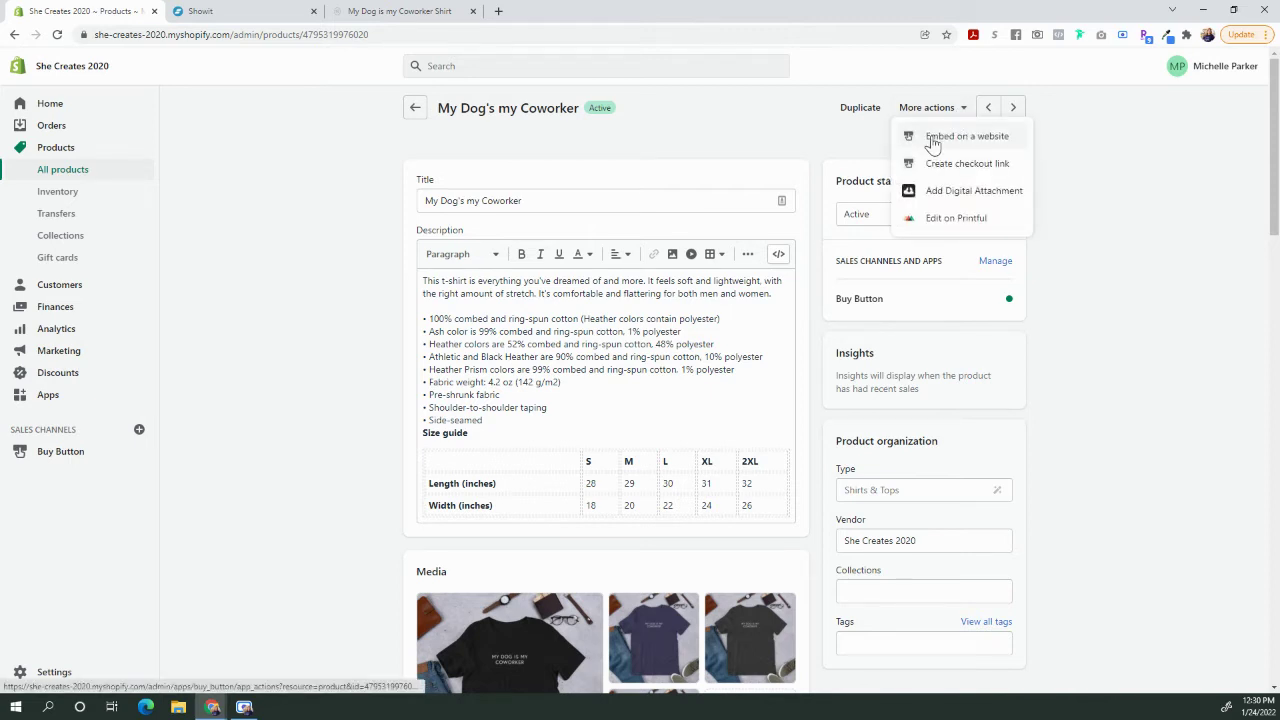
click(932, 140)
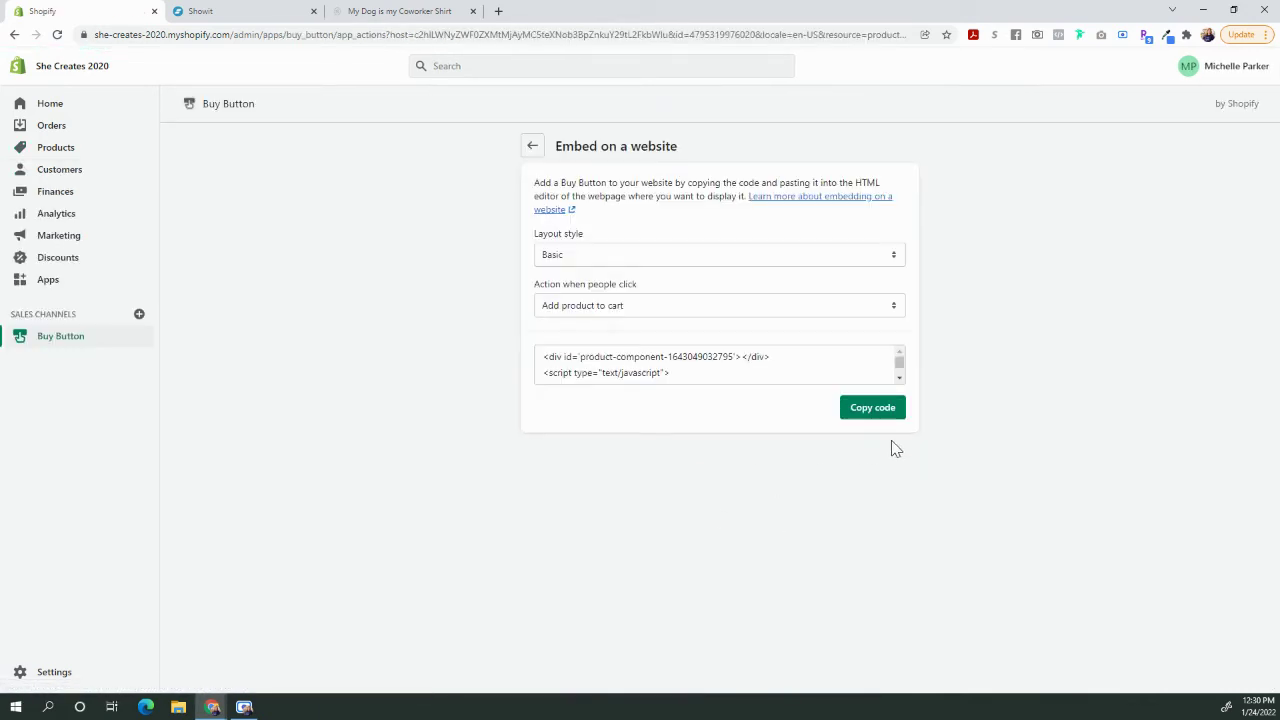
click(876, 408)
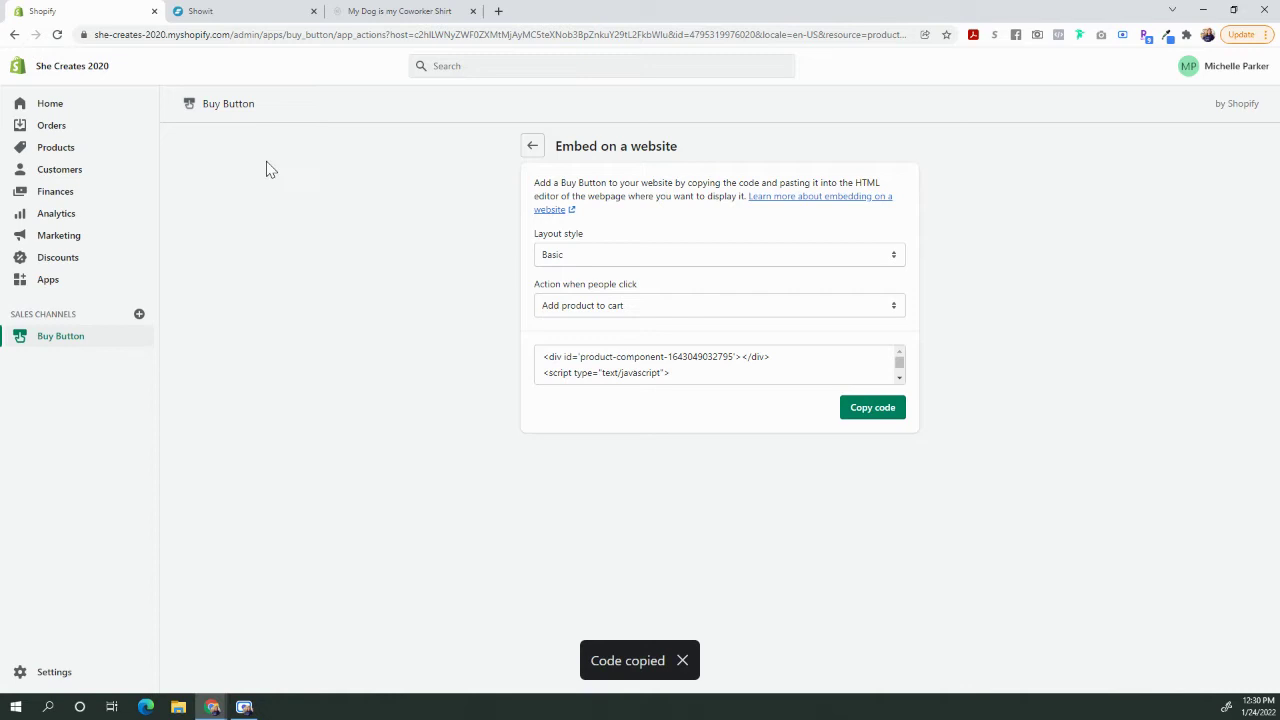
click(60, 342)
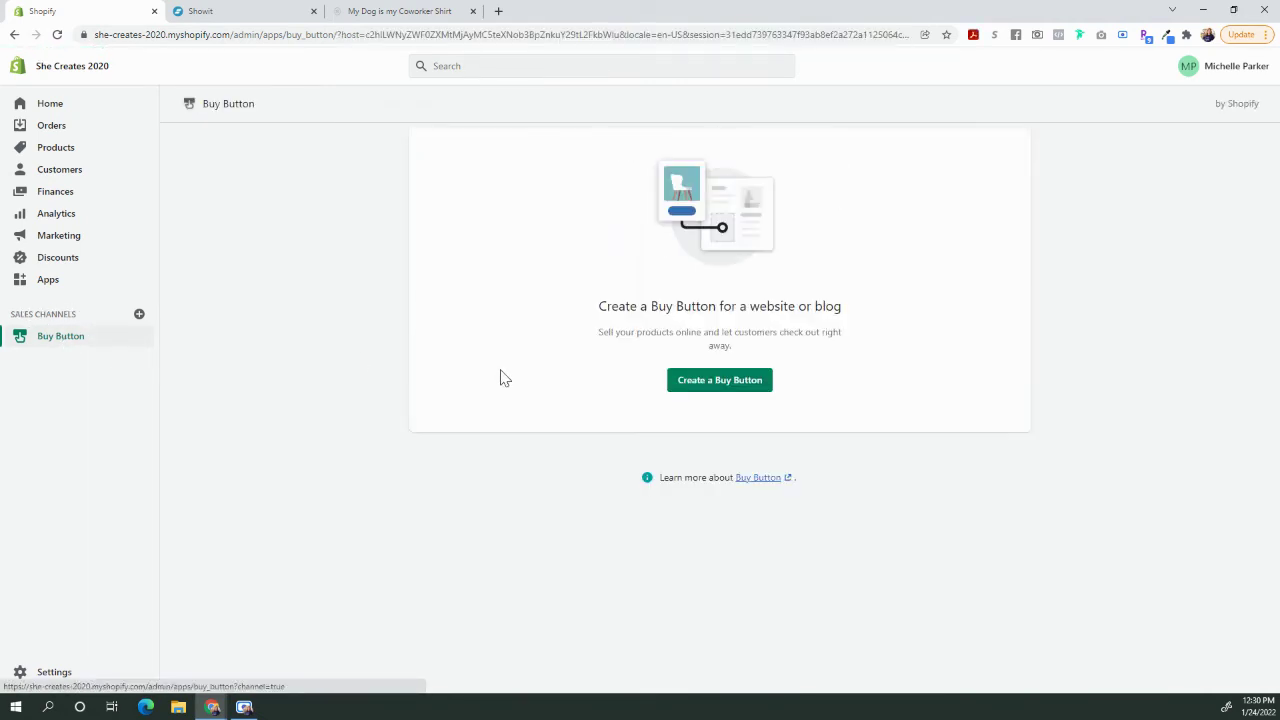
- Create a Product Buy Button for My Dog's my Coworker, found by searching 'coworker'
click(757, 386)
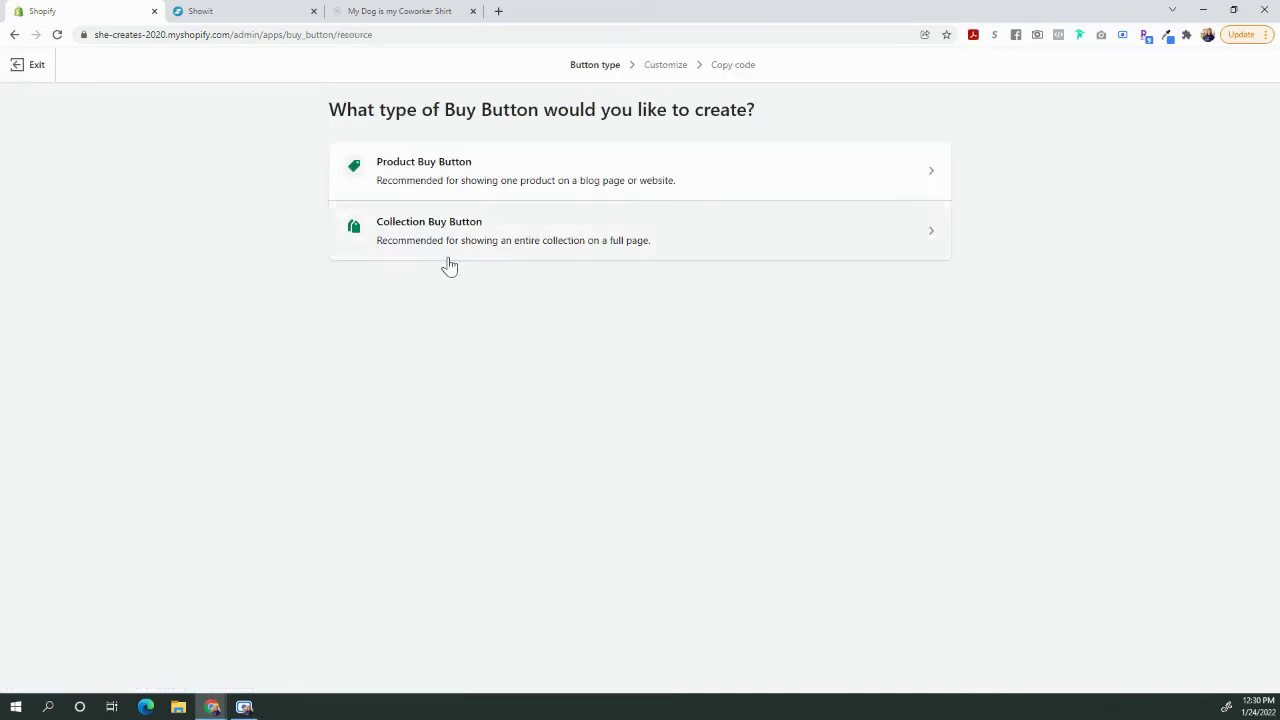
click(465, 188)
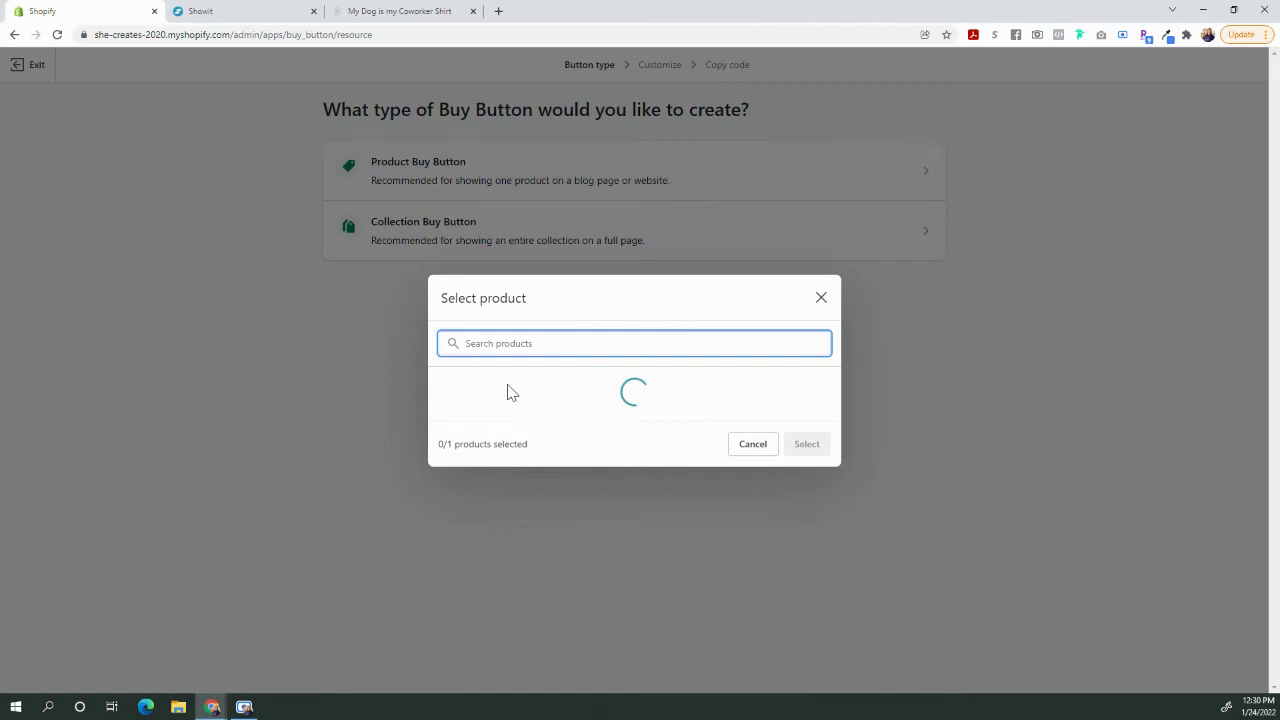
text(coworker)
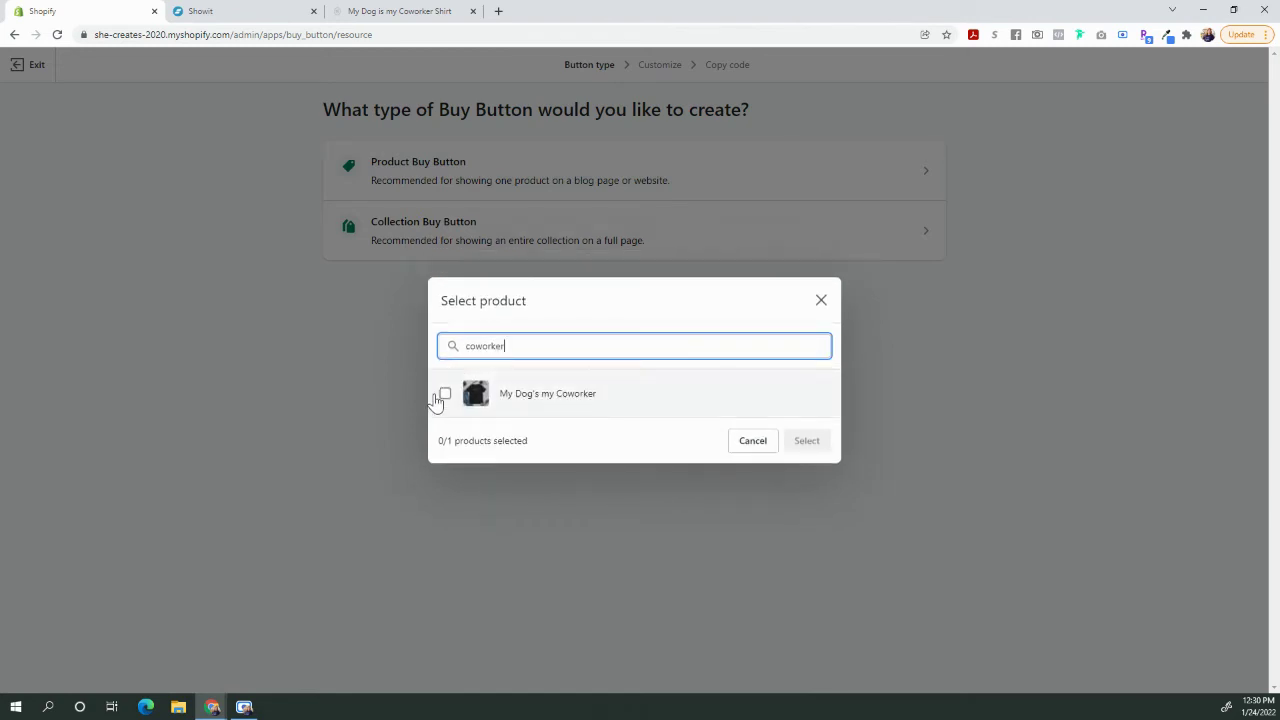
click(443, 395)
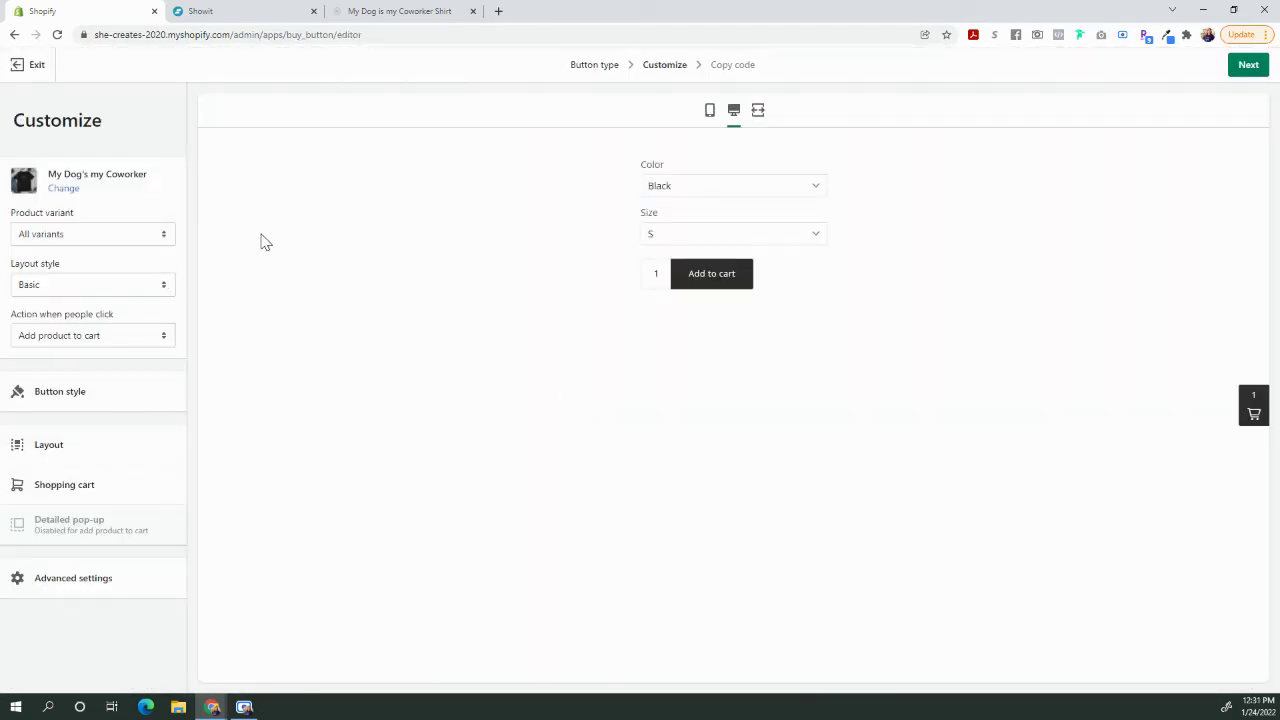
- Keep all variants and try the Classic and Full view layout styles against the live page
click(104, 238)
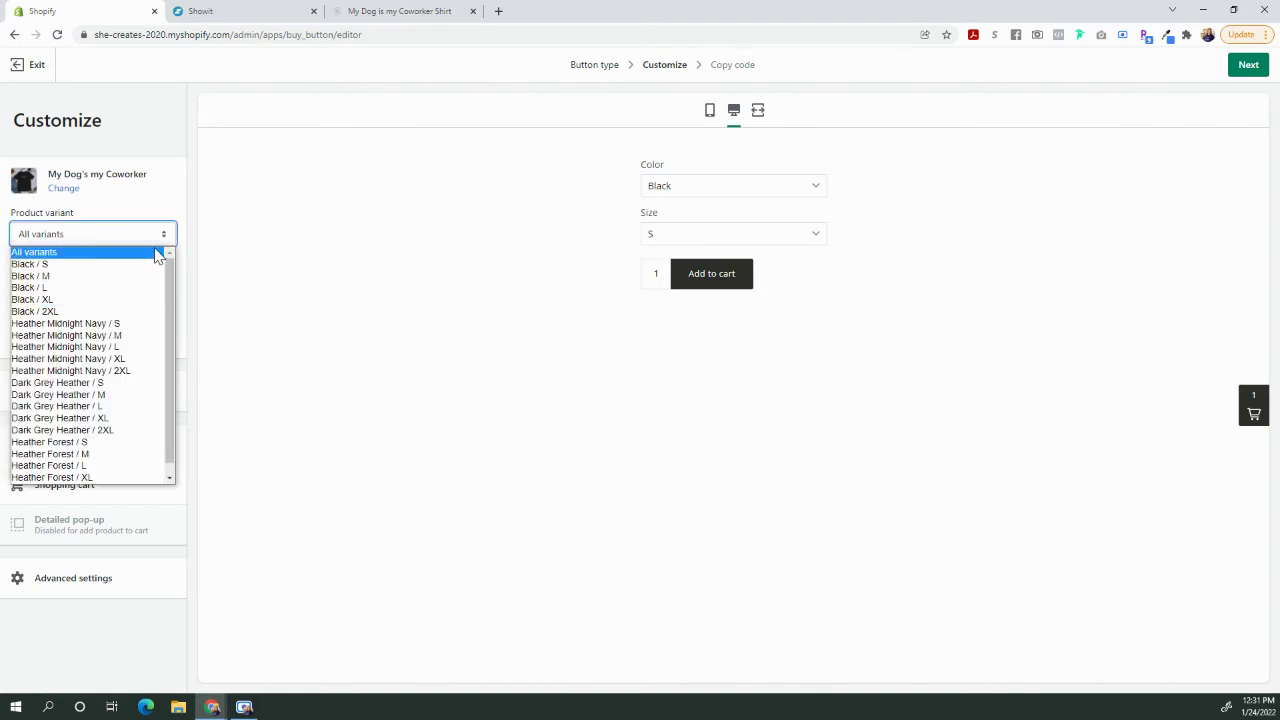
click(157, 252)
click(148, 290)
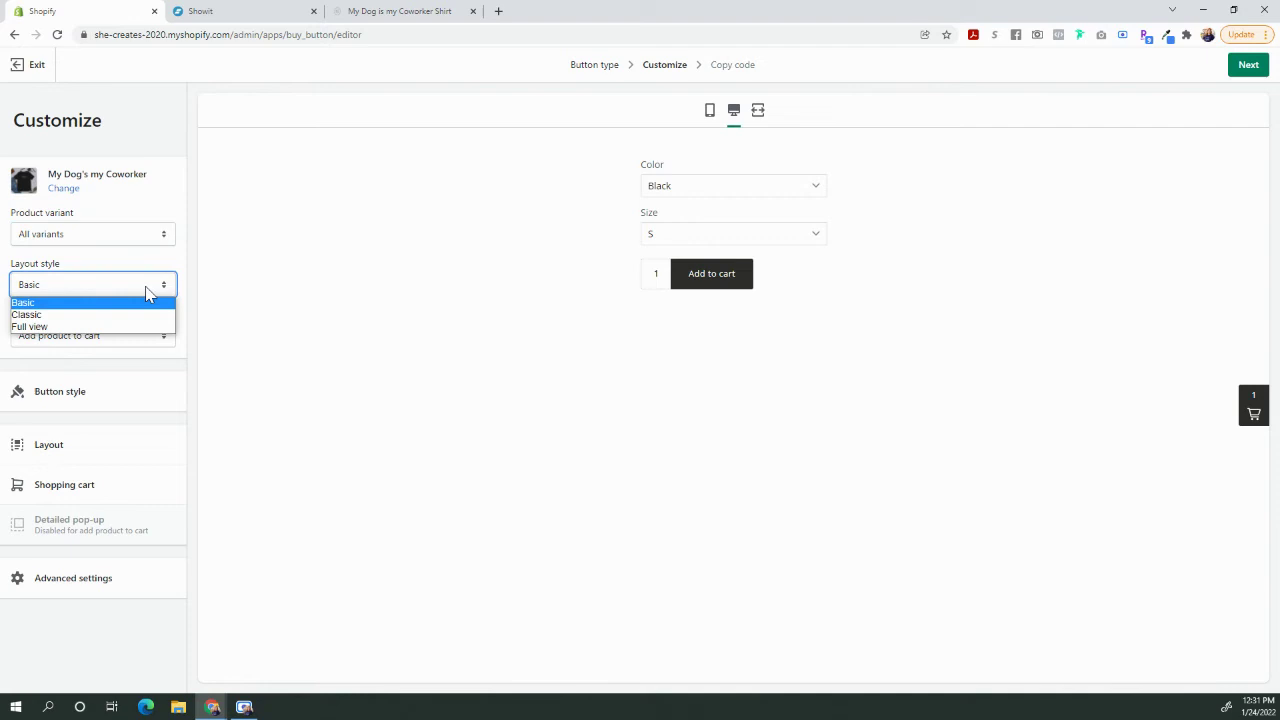
click(135, 316)
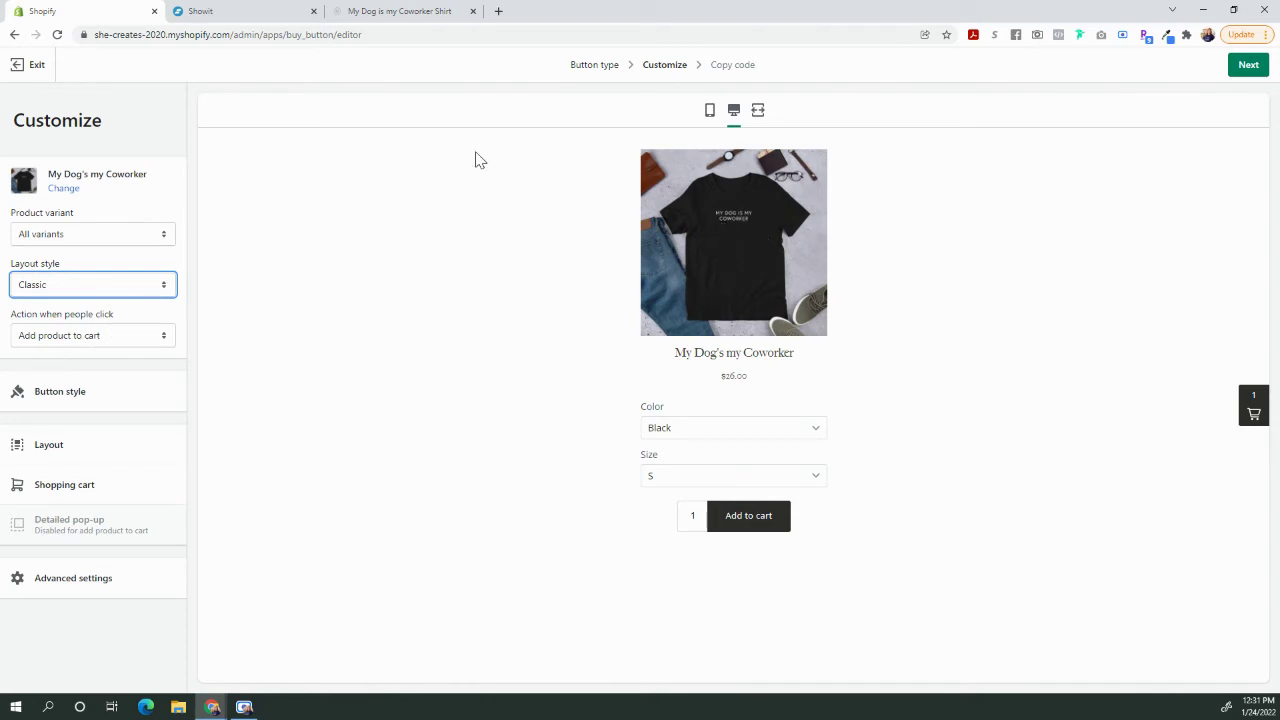
click(366, 10)
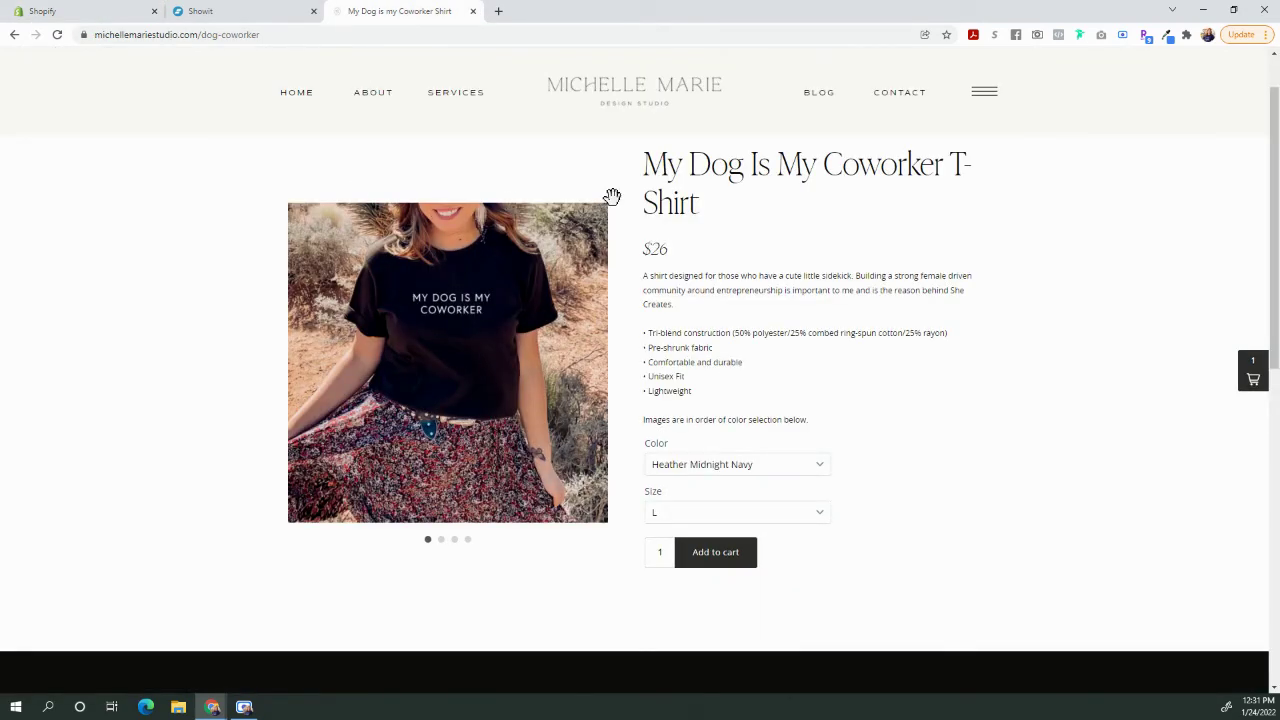
click(54, 10)
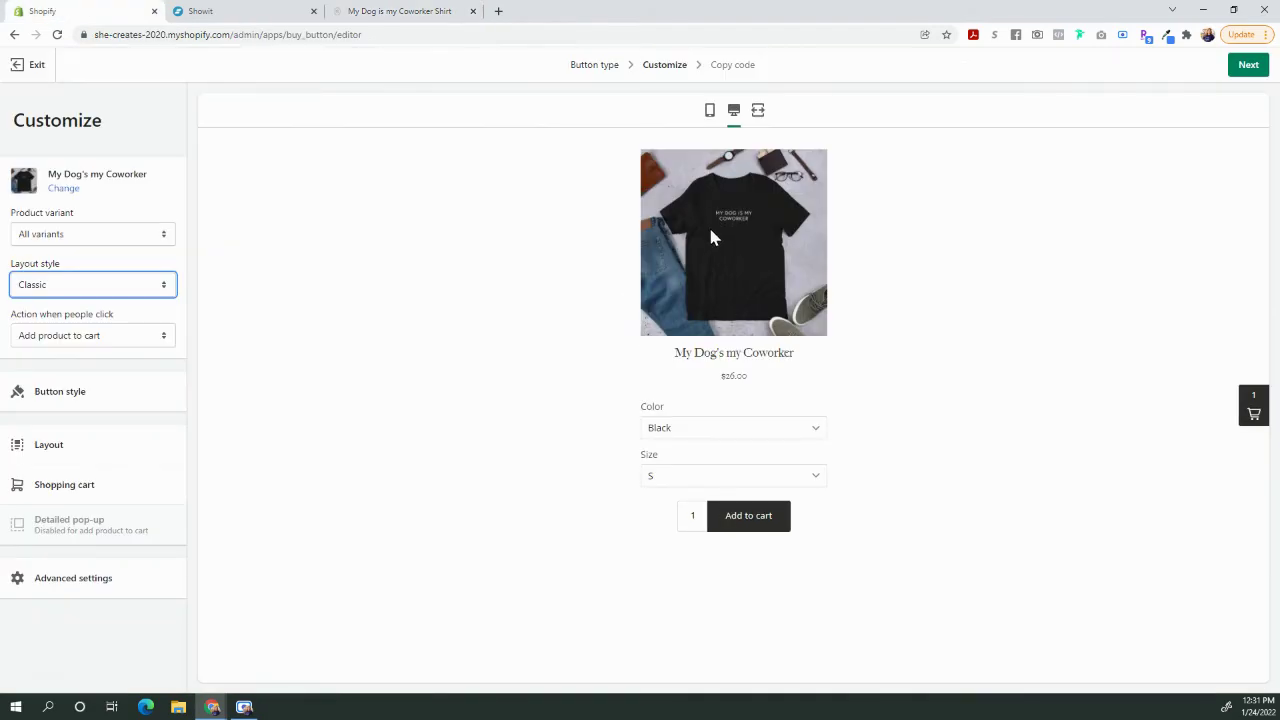
click(120, 290)
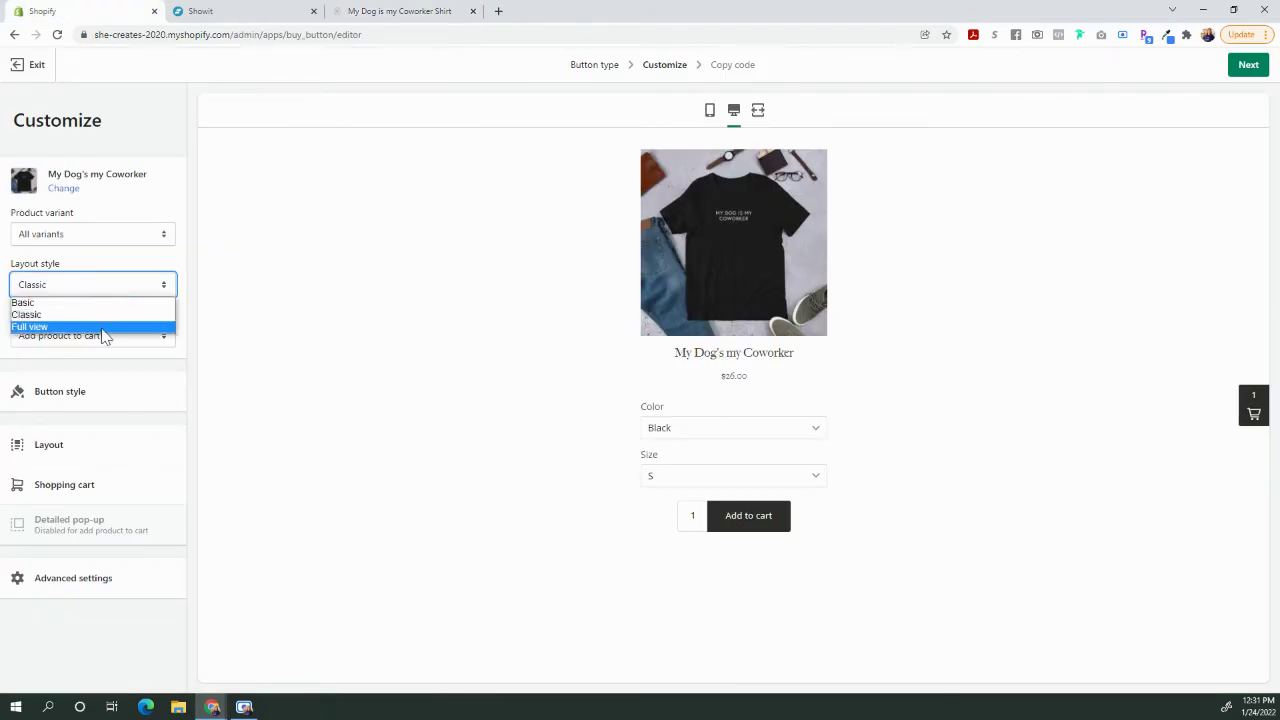
click(103, 330)
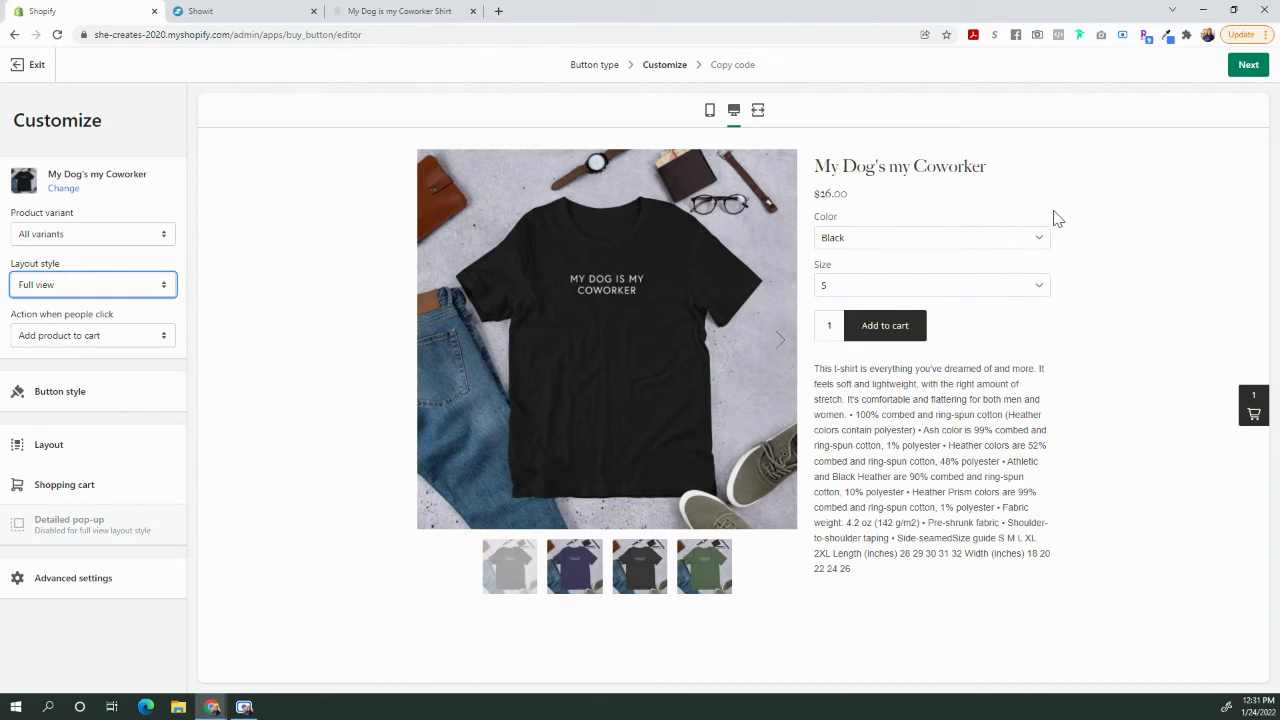
- Browse the navy, dark heather and green previews, then set the layout style to Basic
click(404, 10)
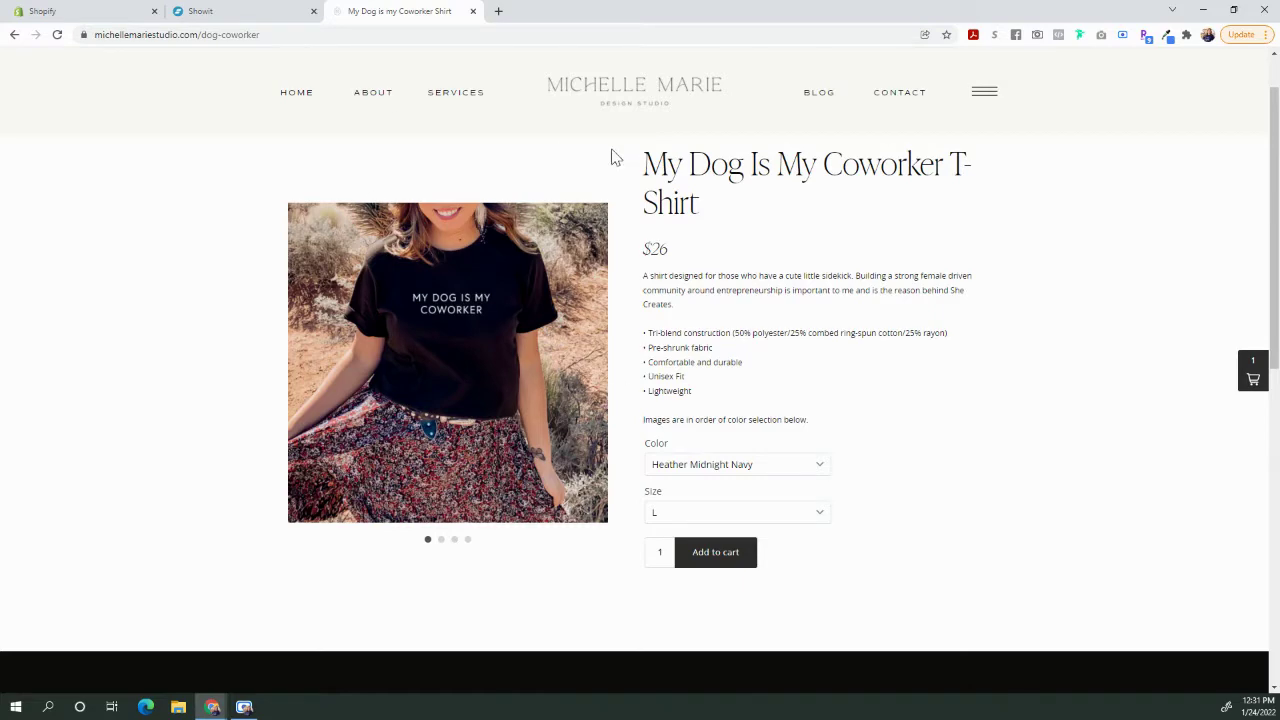
click(106, 10)
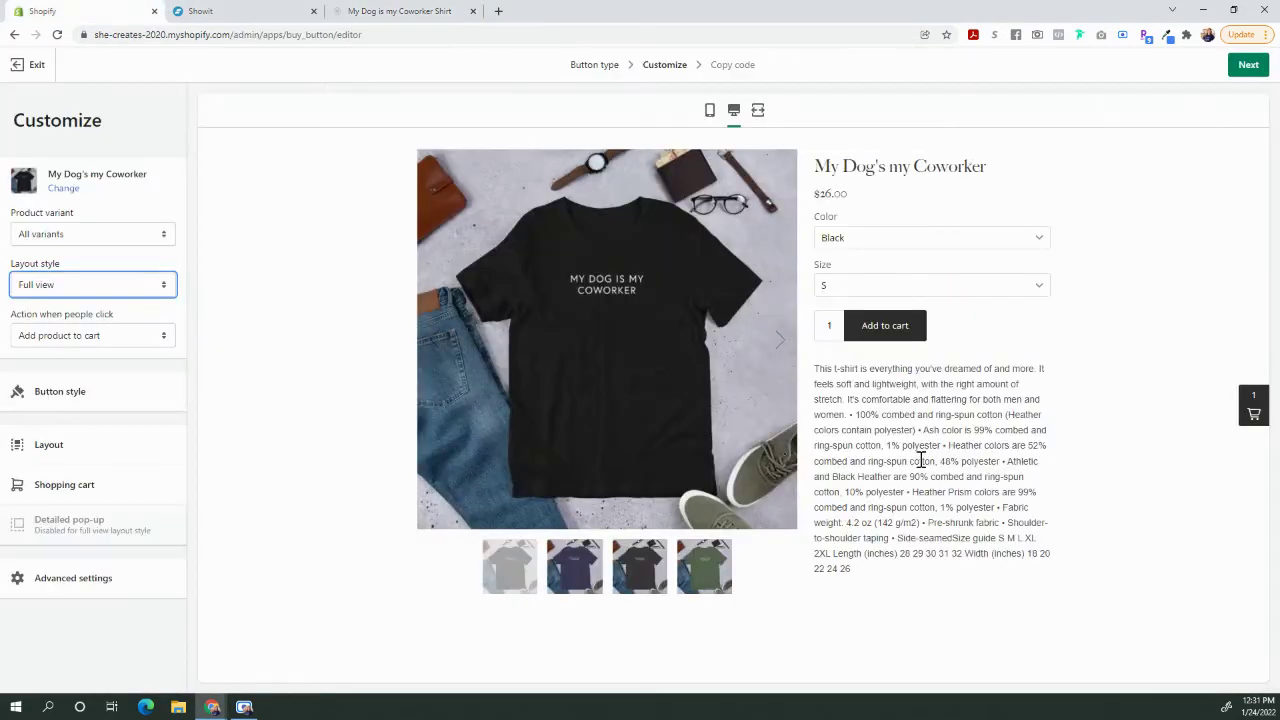
click(576, 584)
click(624, 582)
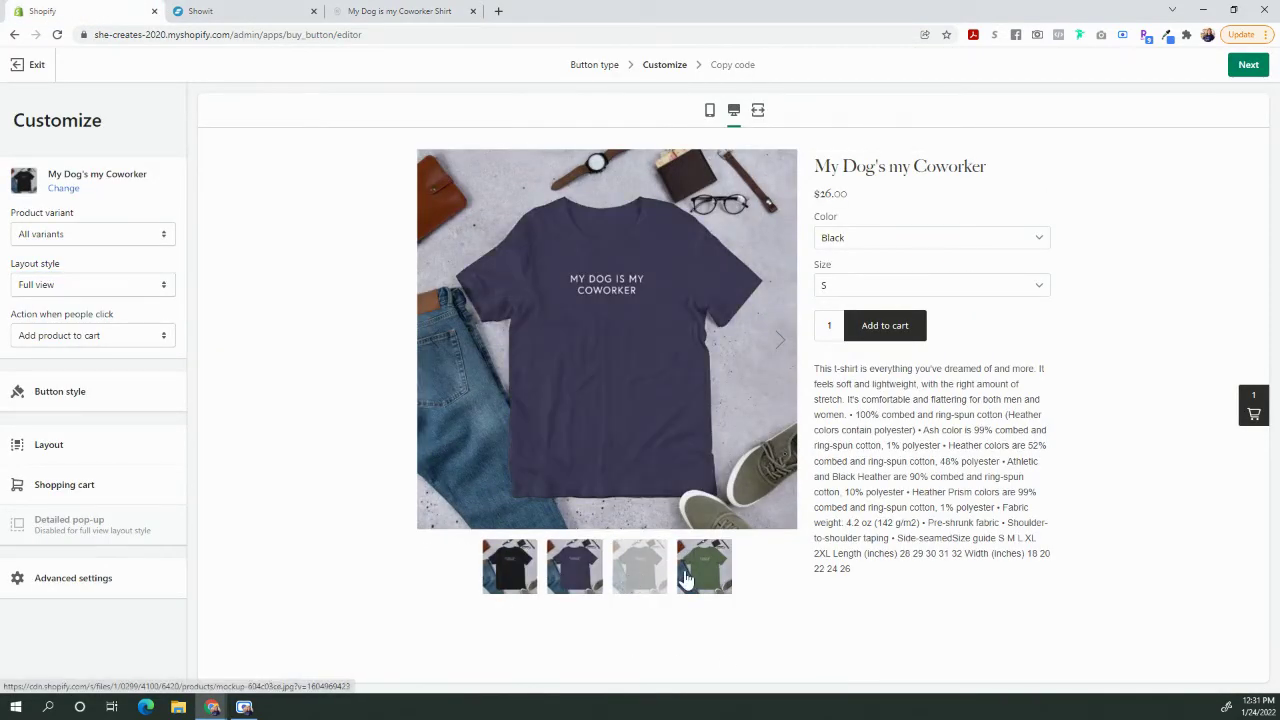
click(710, 580)
drag(846, 372, 994, 578)
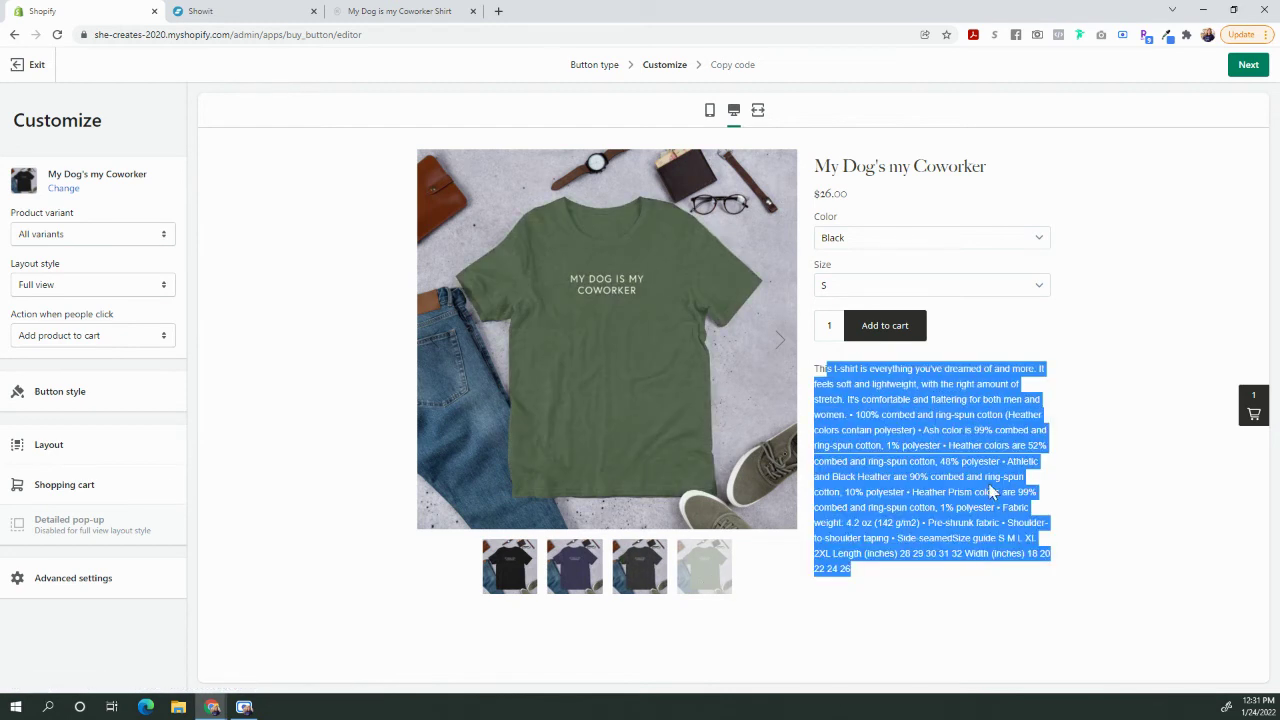
click(990, 485)
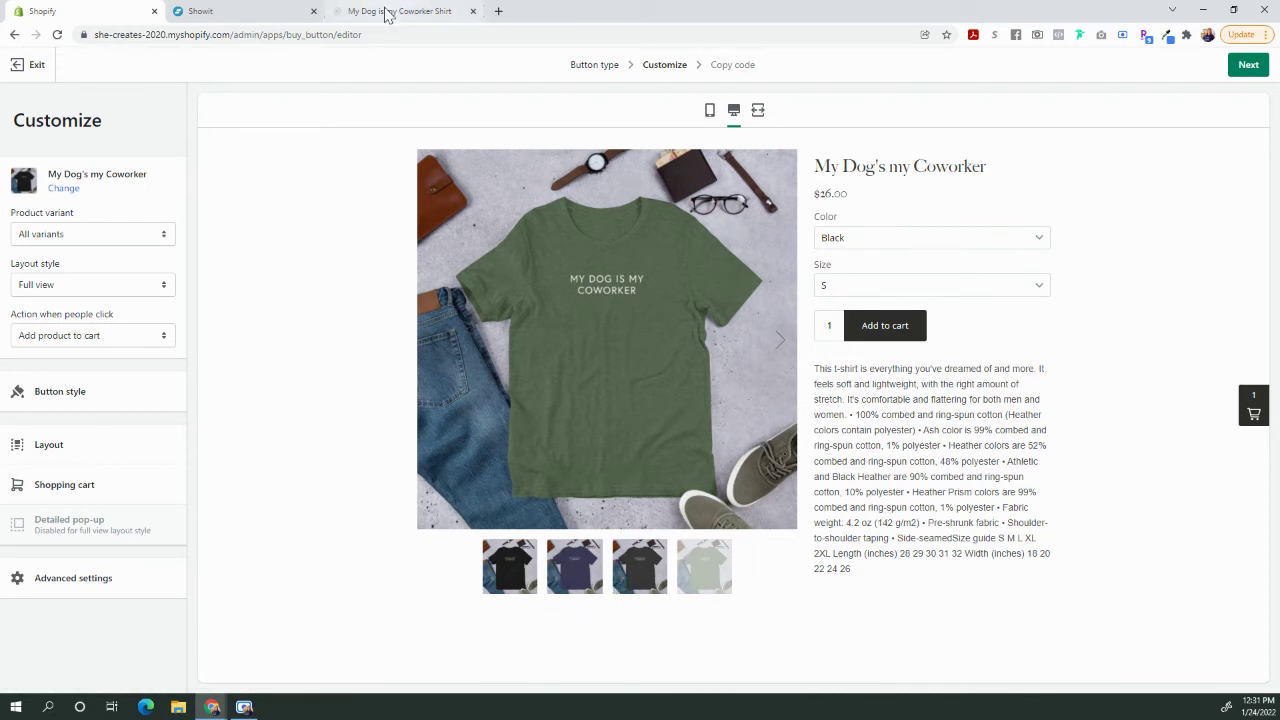
click(84, 288)
click(80, 303)
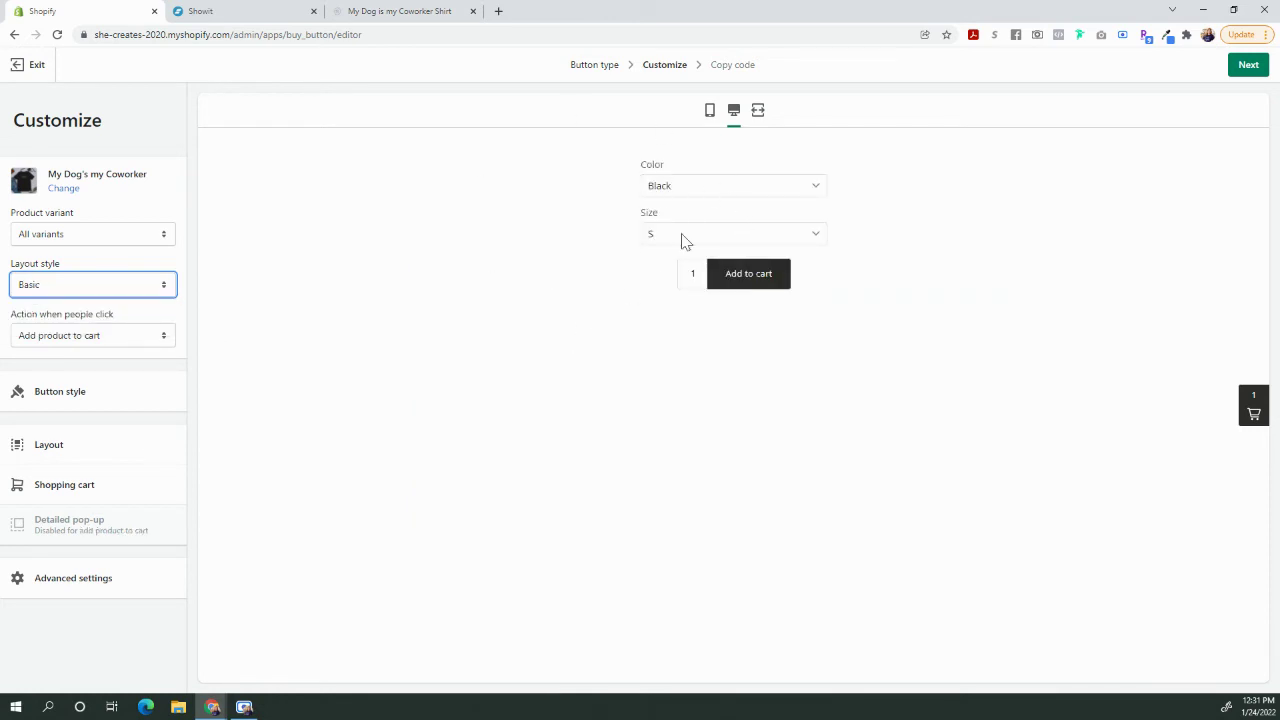
- Leave the click action as 'Add product to cart' and bring up the Button style settings
click(518, 372)
click(122, 345)
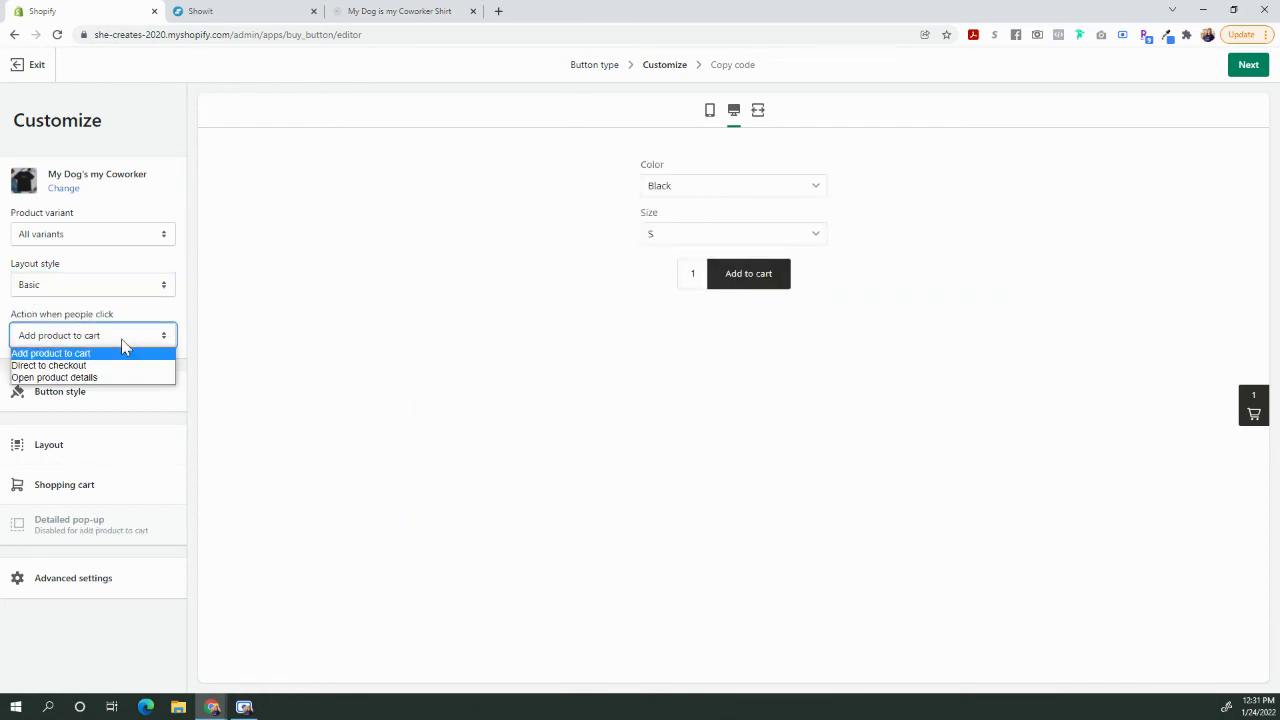
click(73, 356)
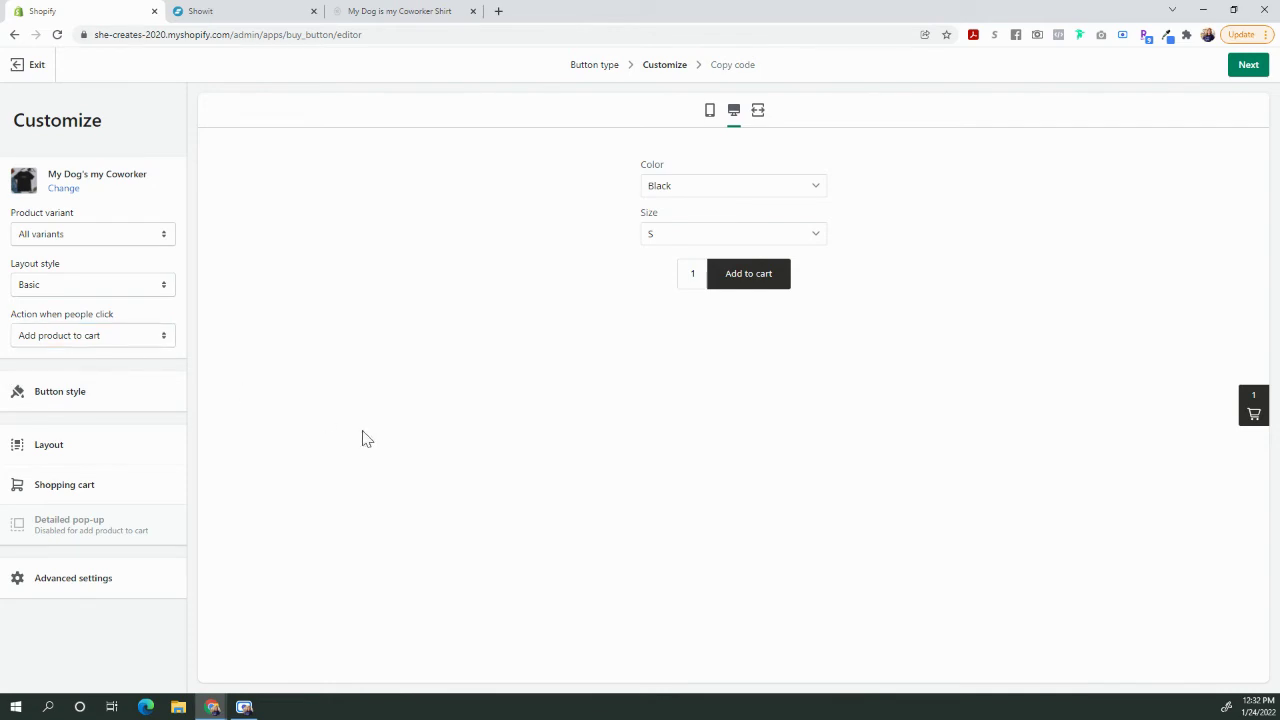
click(45, 400)
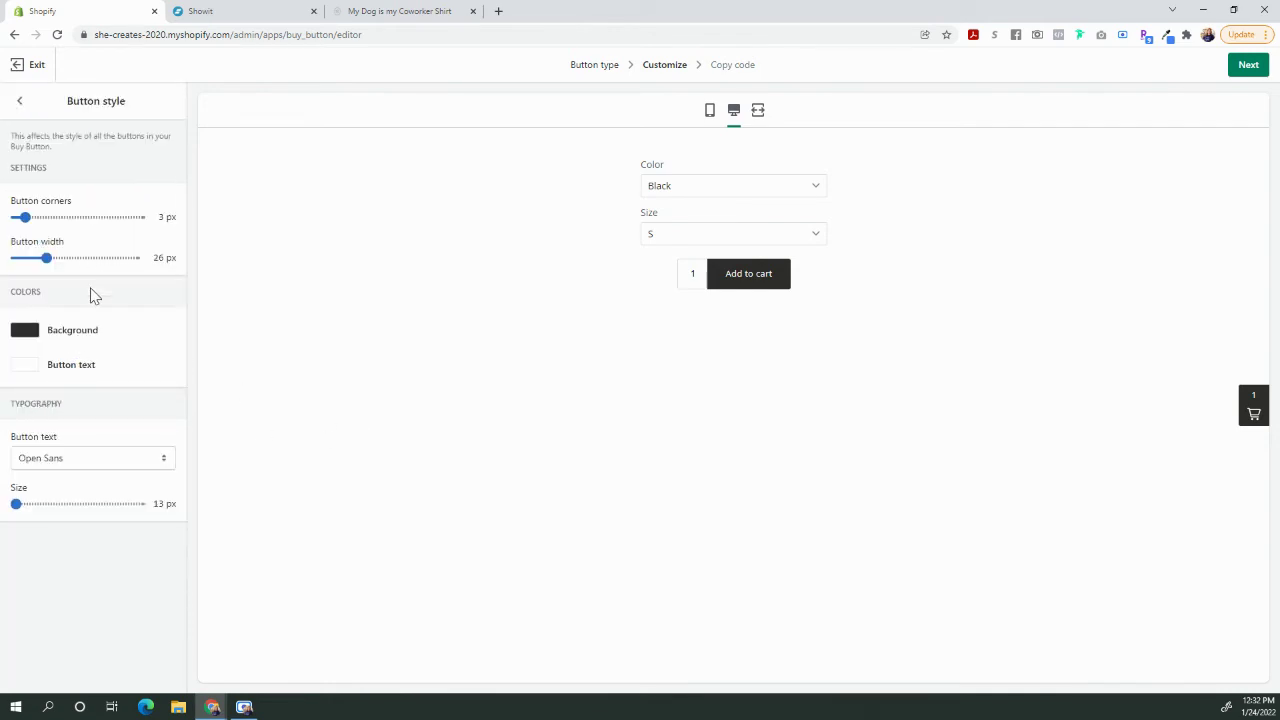
- Make the button background olive and the button text dark red-brown
click(33, 330)
click(80, 418)
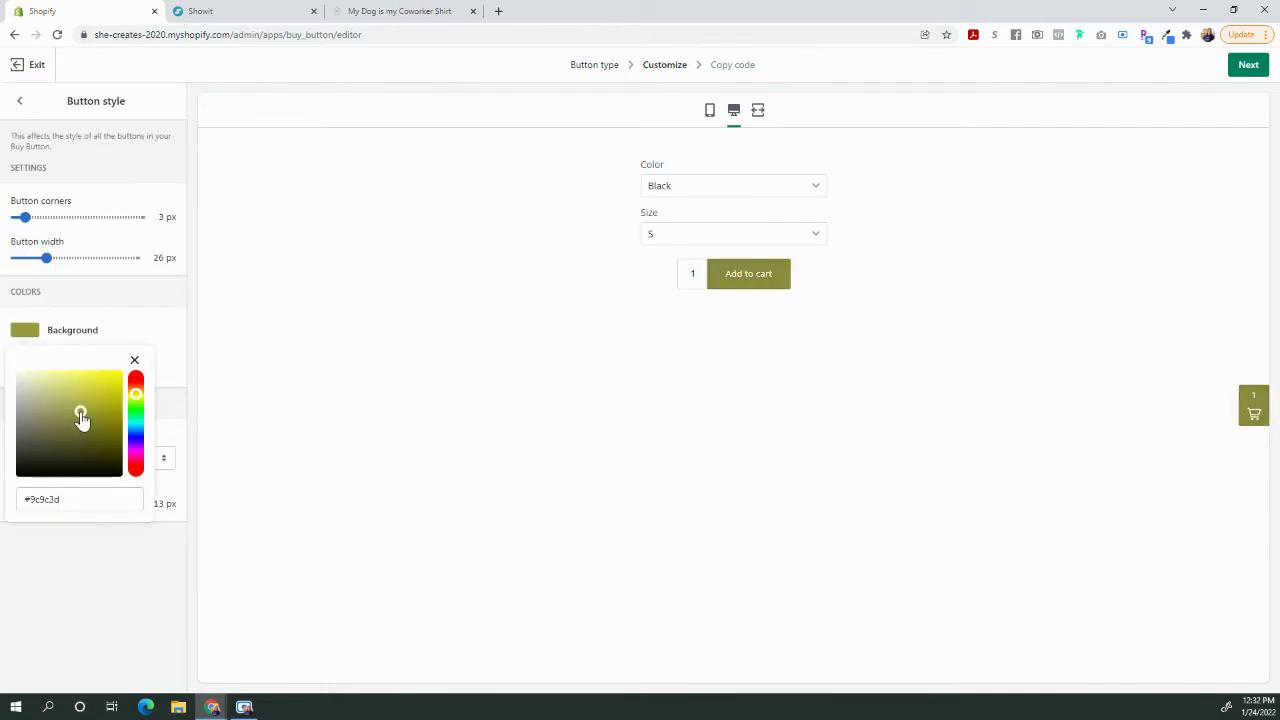
click(172, 350)
click(25, 365)
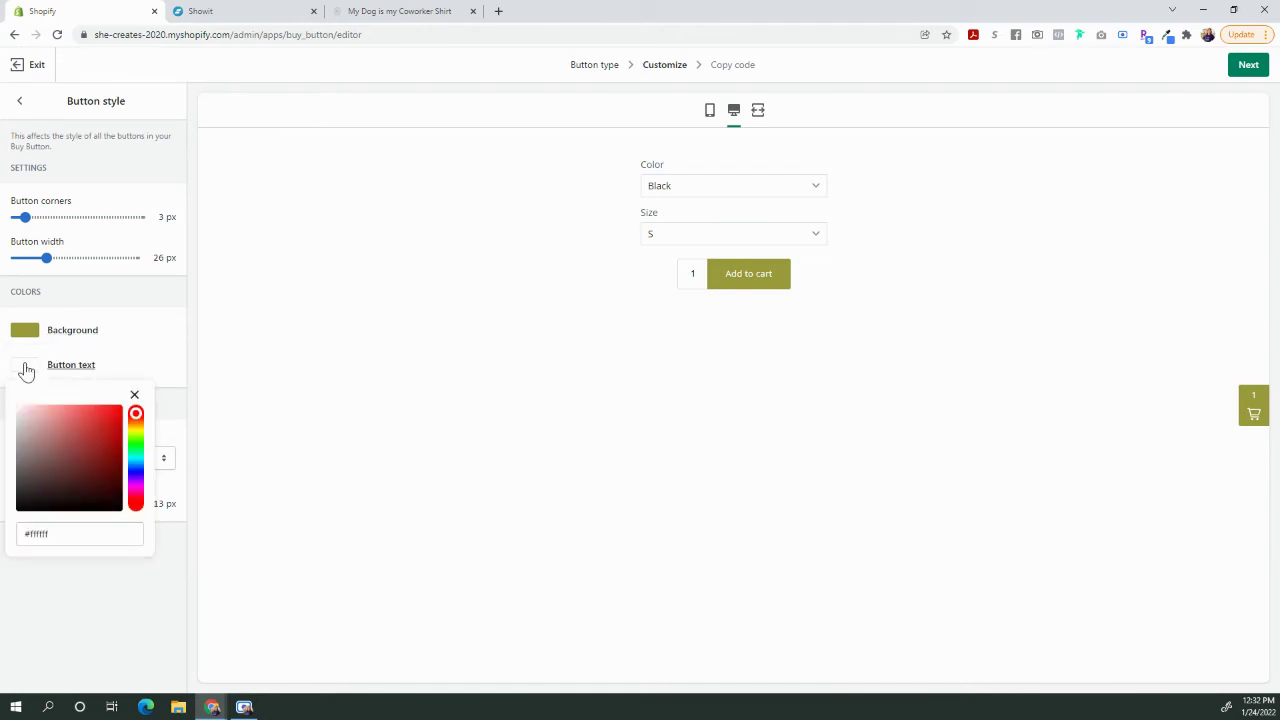
click(64, 492)
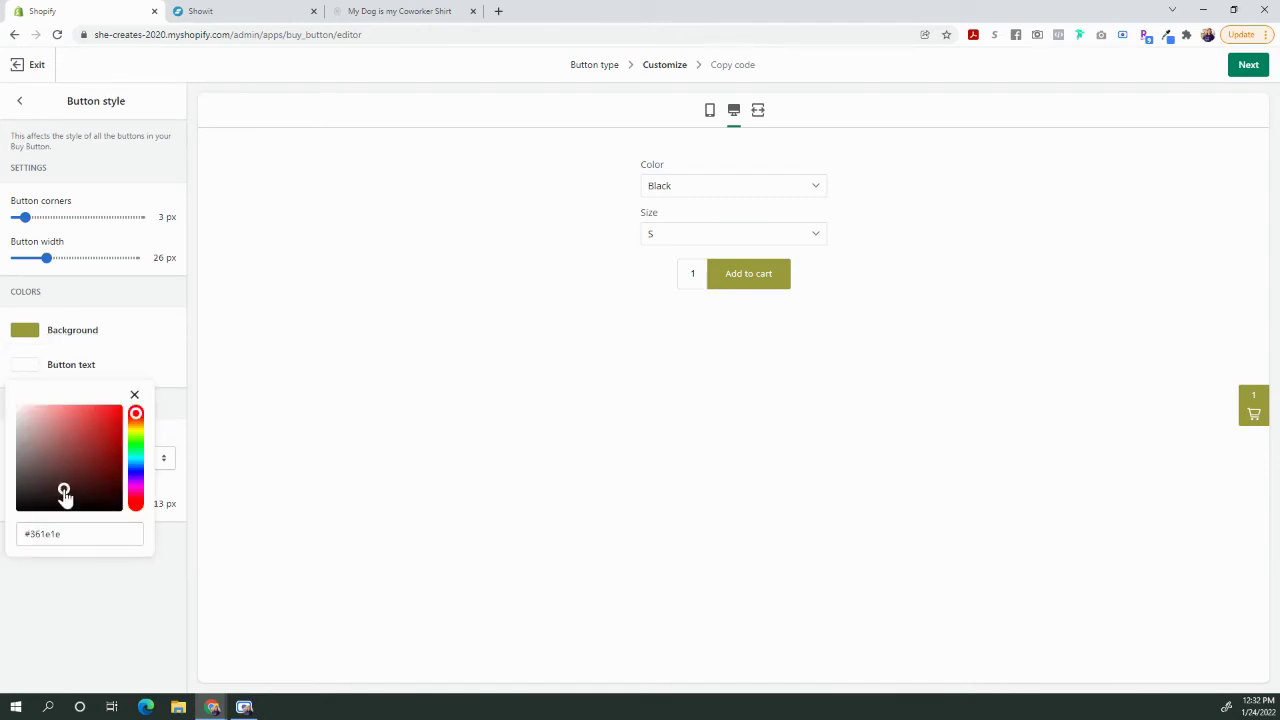
click(168, 369)
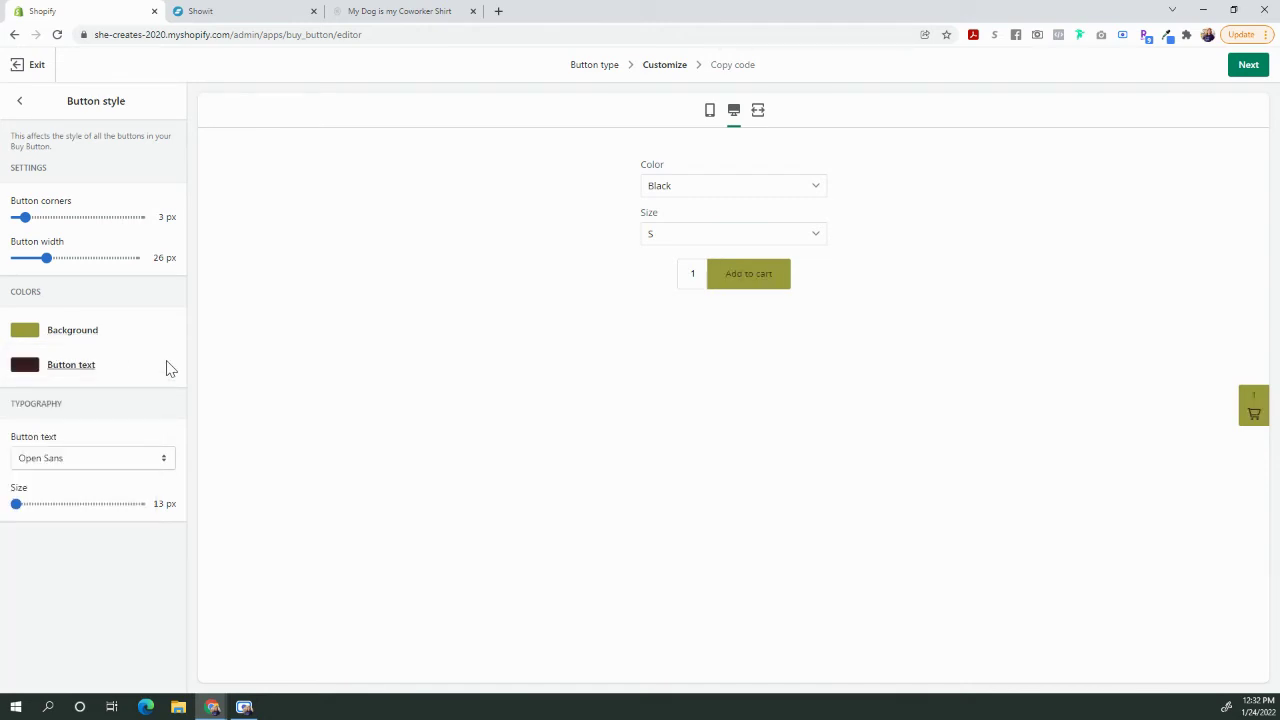
- Keep Open Sans as the button font and return to the main customize options
click(160, 469)
scroll(100, 365, down, 3)
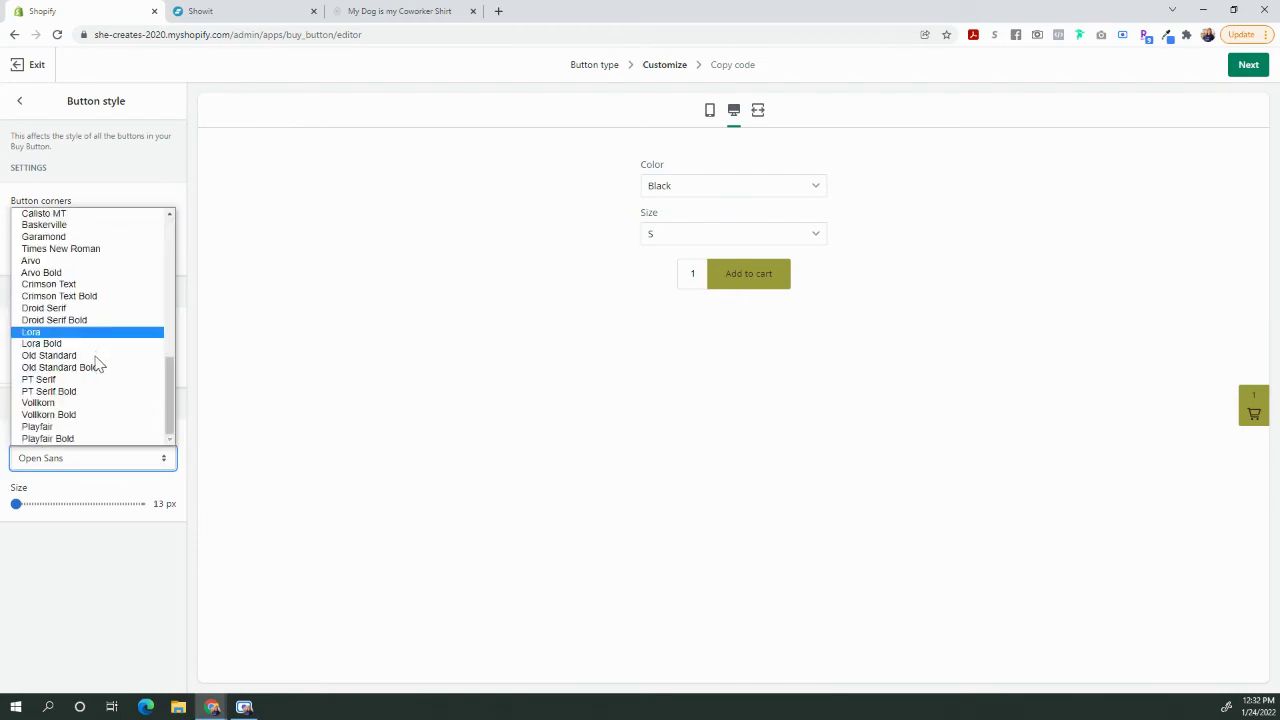
scroll(123, 394, up, 5)
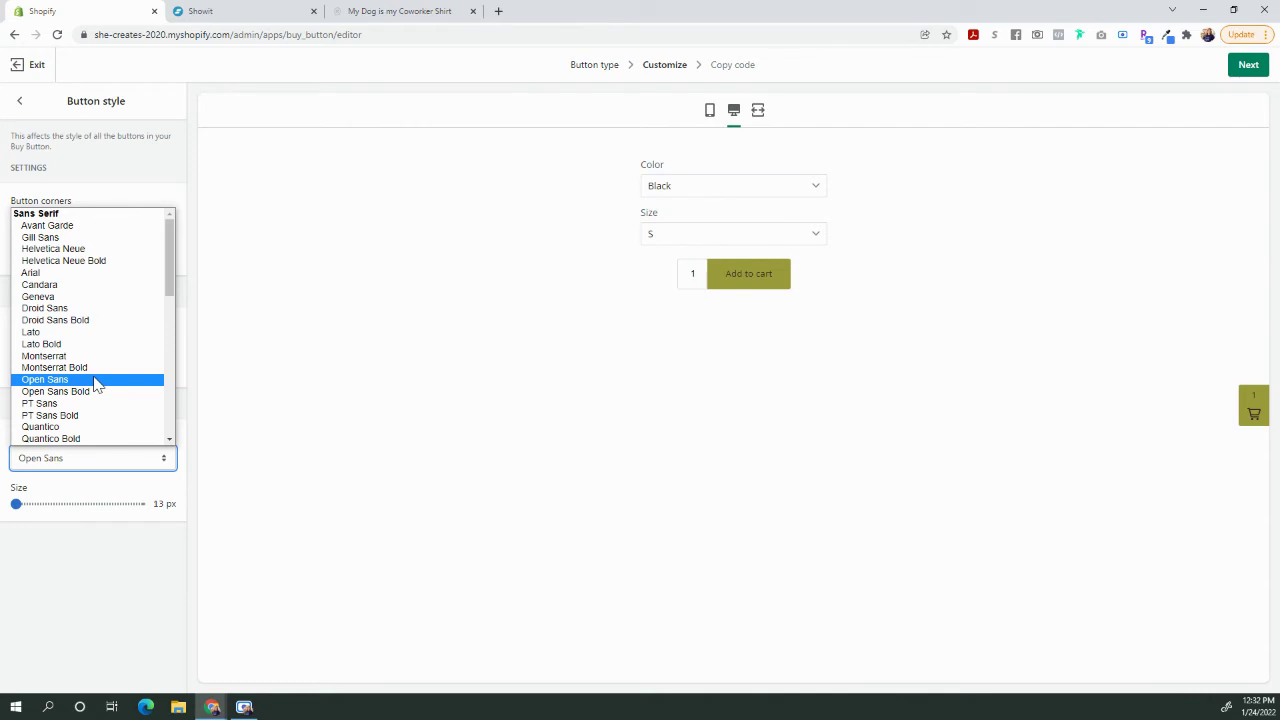
click(190, 420)
click(21, 101)
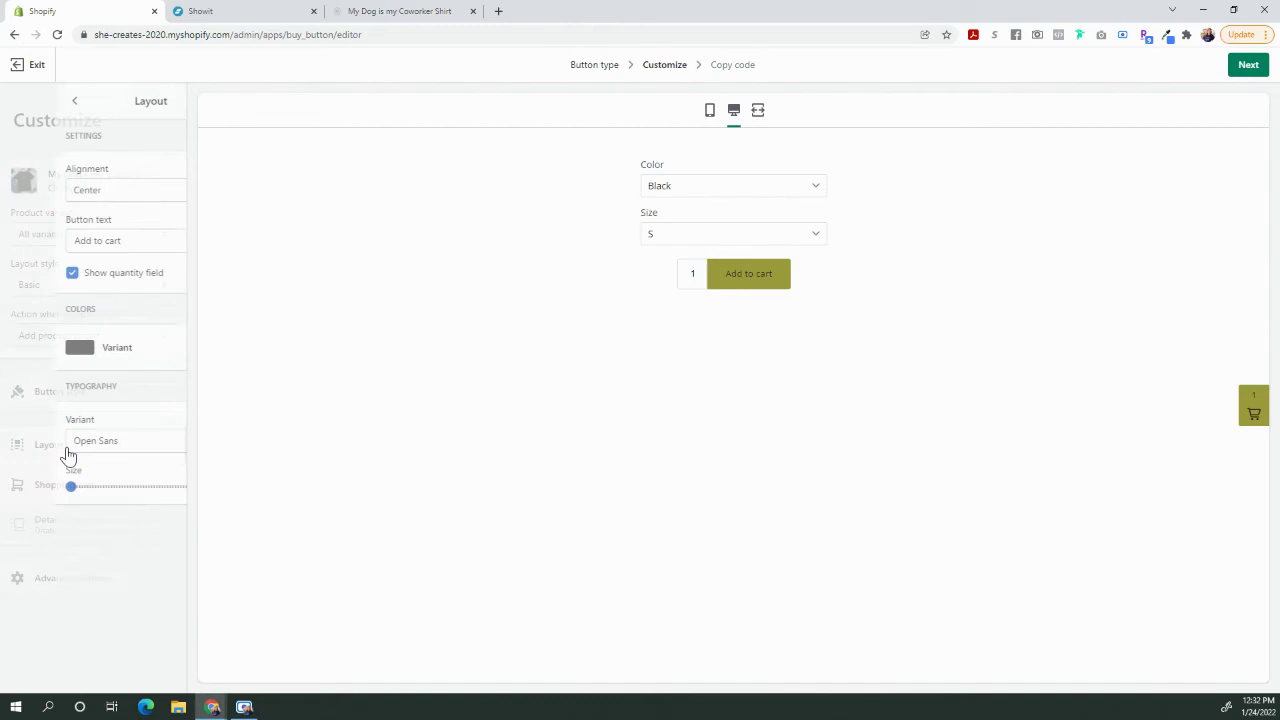
- Left-align the Add to cart button and turn off the quantity field
click(137, 196)
click(120, 214)
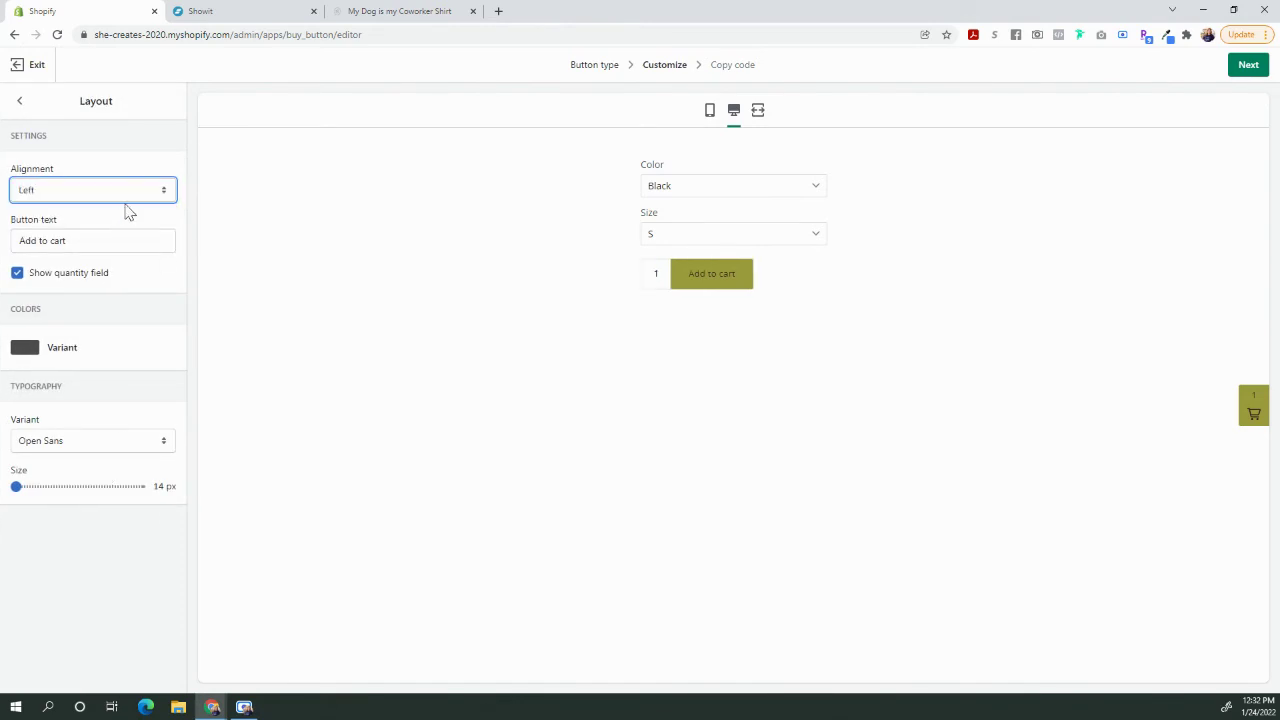
click(125, 197)
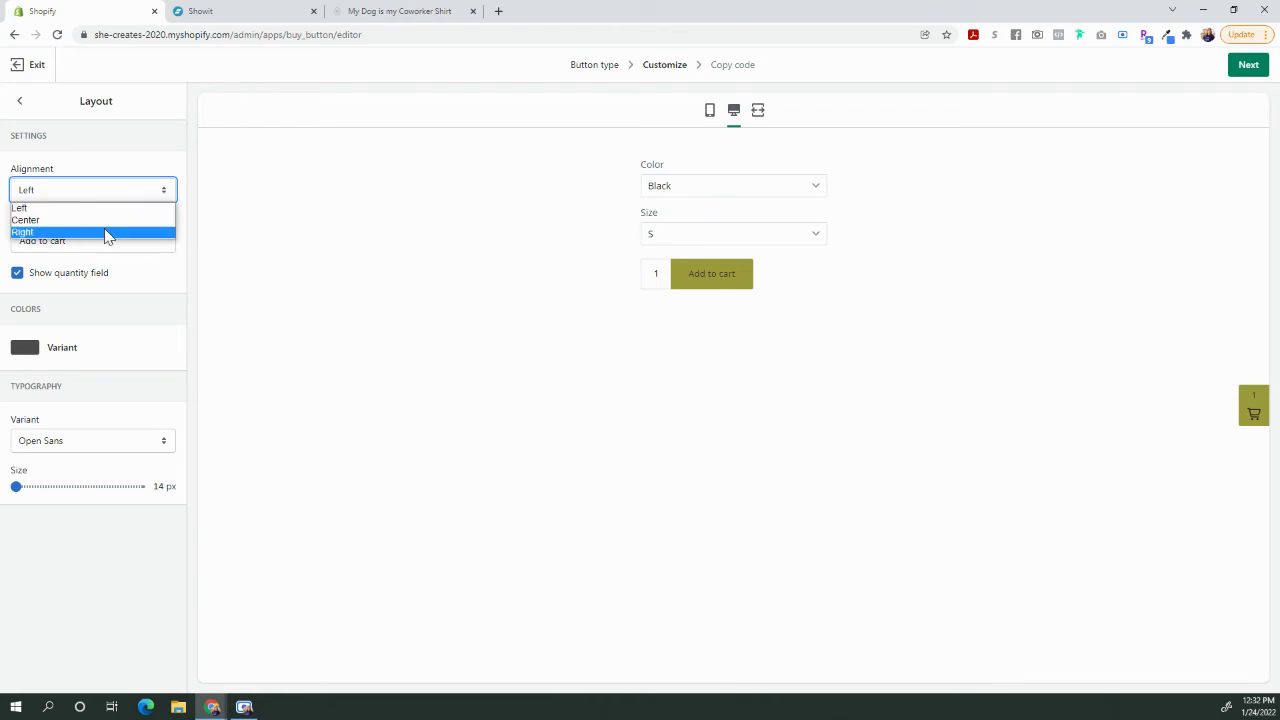
click(108, 235)
click(110, 192)
click(112, 222)
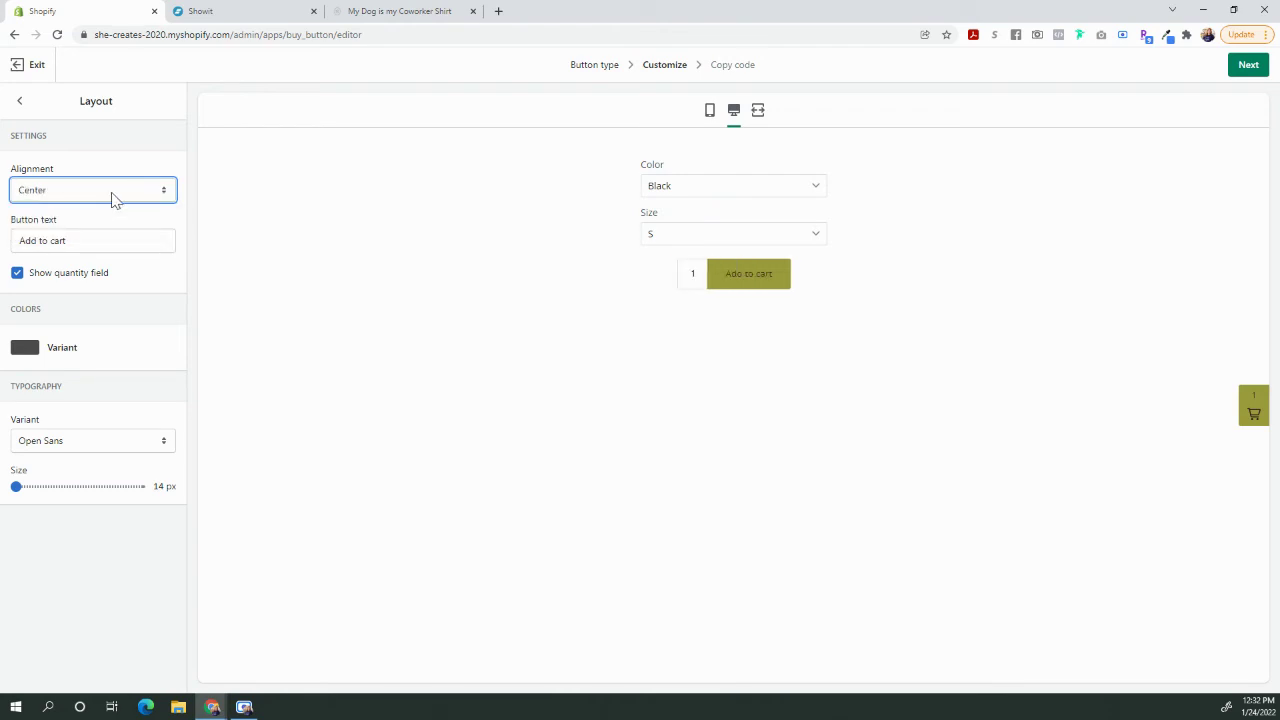
click(115, 197)
click(108, 214)
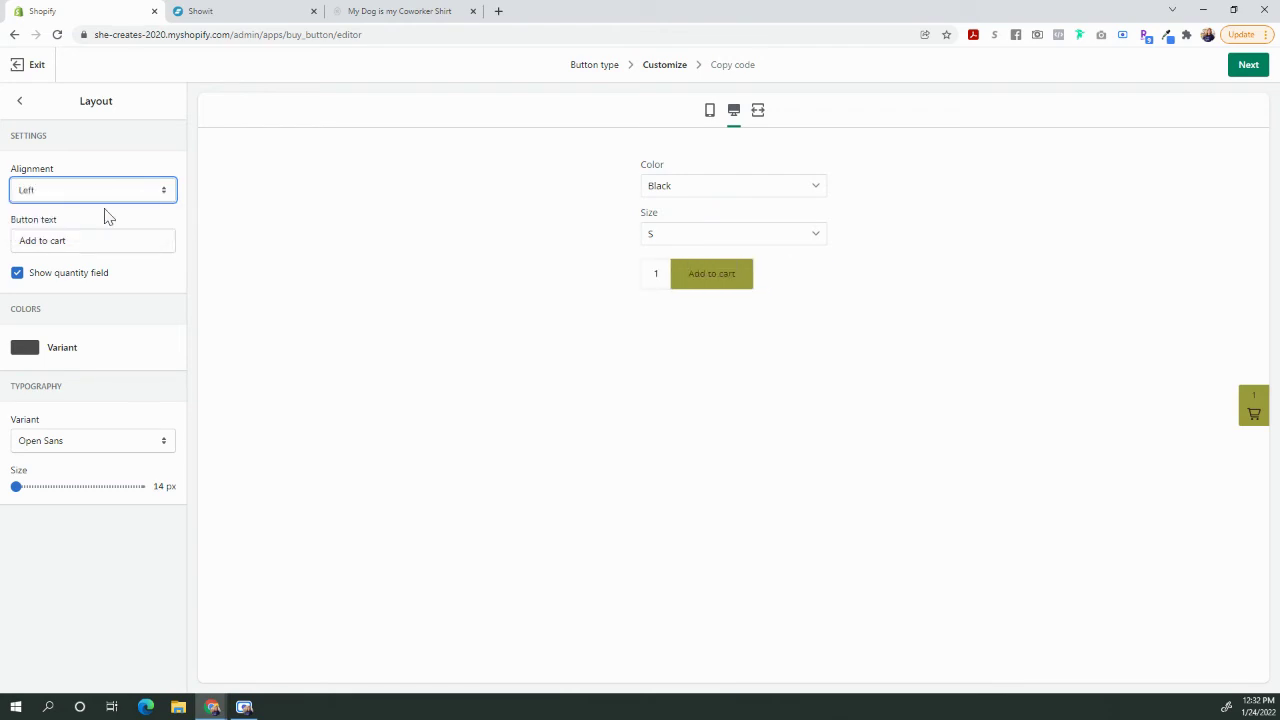
click(55, 237)
key(ctrl+a)
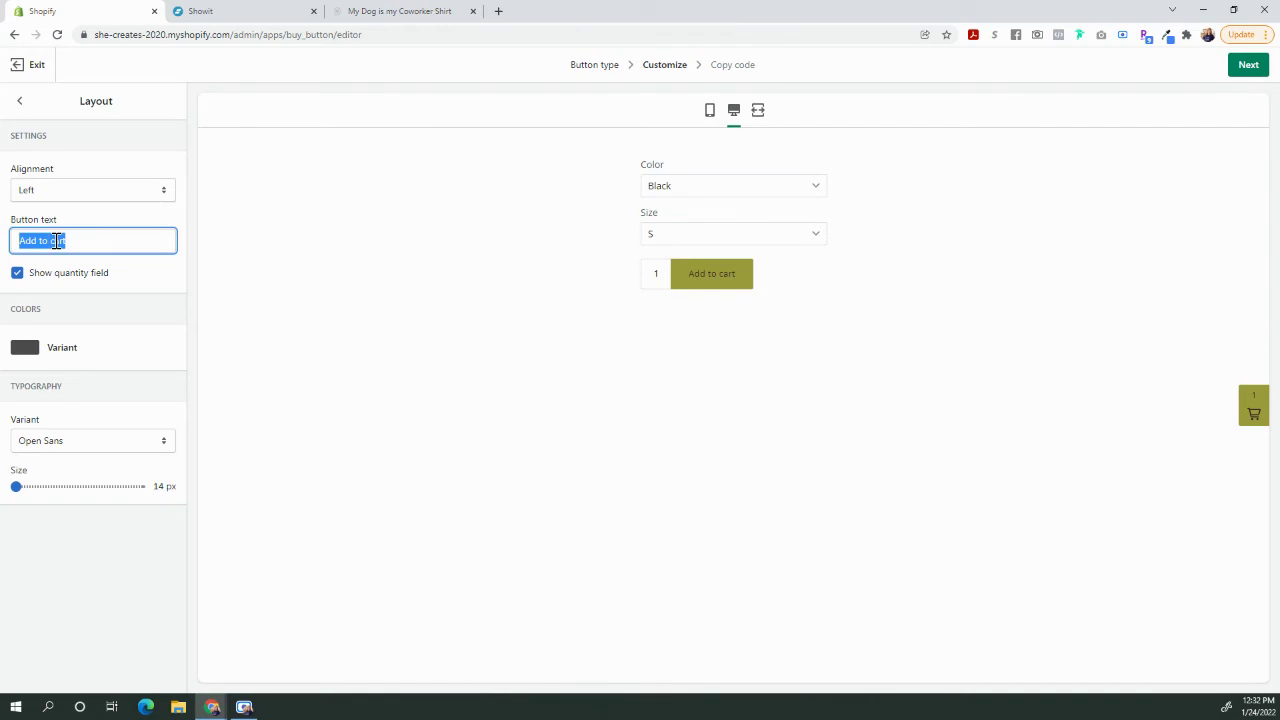
click(18, 278)
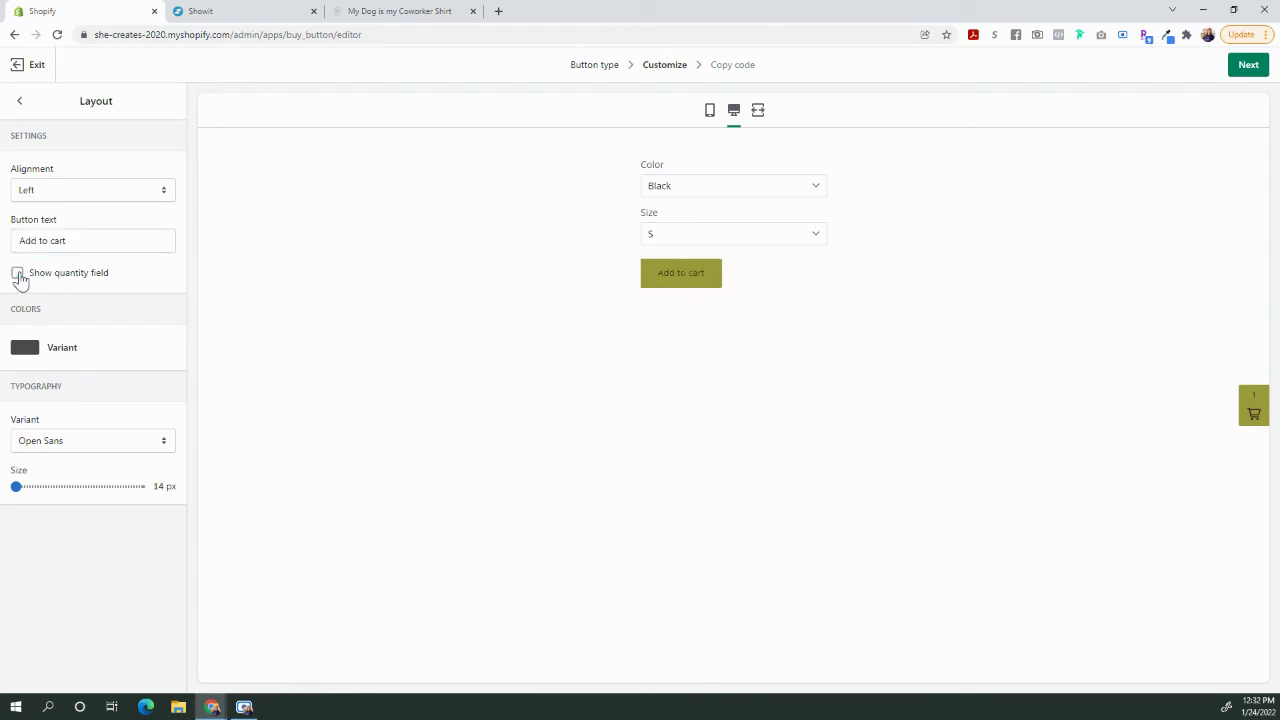
- Set the variant label colour to near-black #251d1d, keeping size S in the preview
click(50, 352)
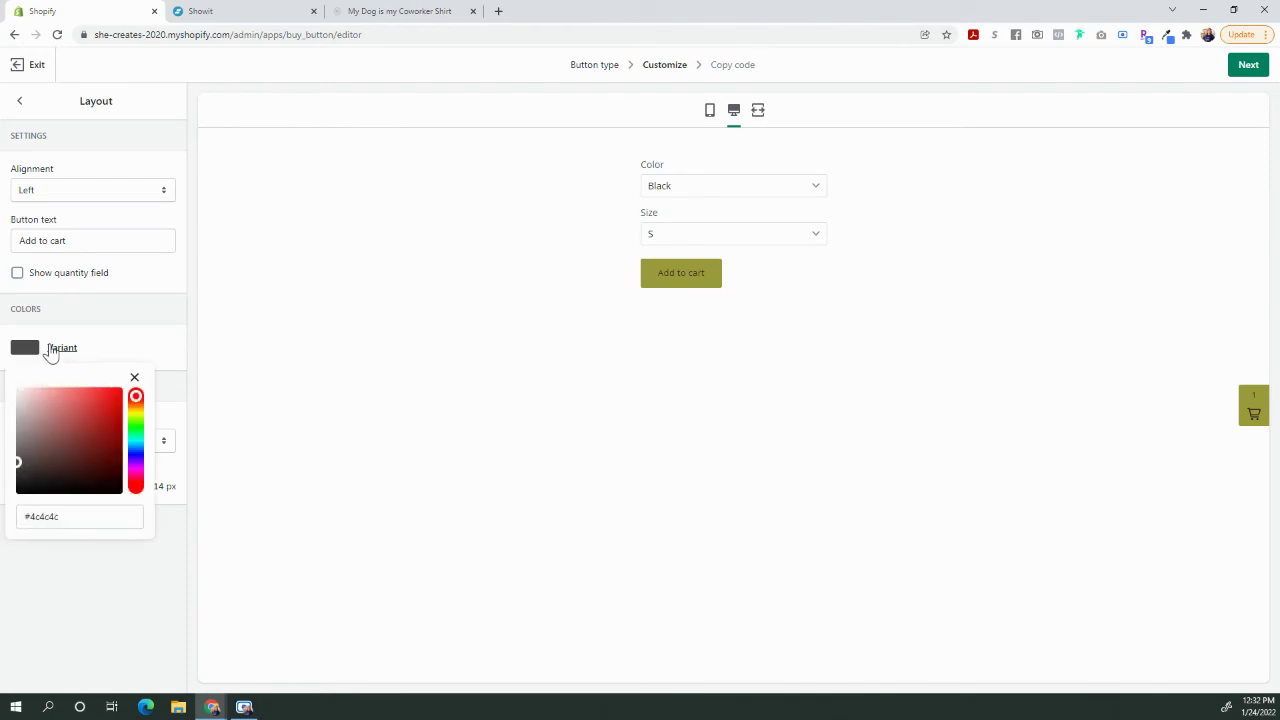
drag(80, 477, 81, 446)
click(171, 347)
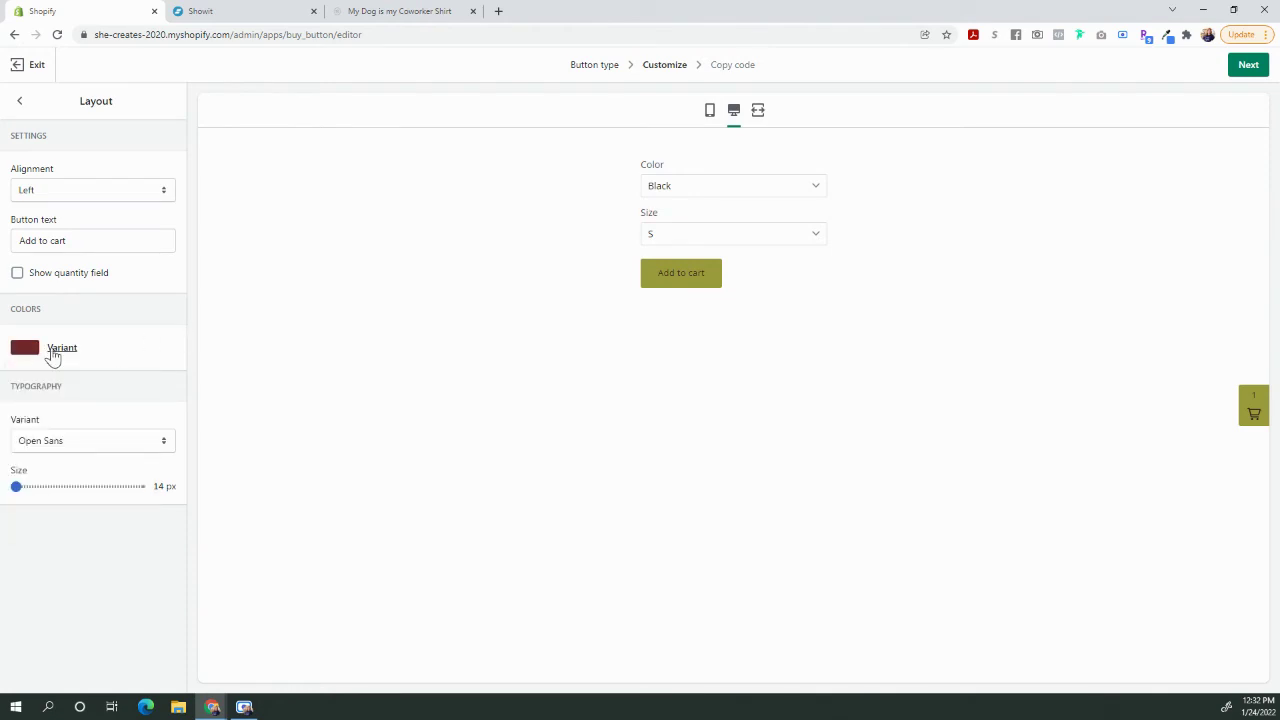
click(816, 234)
click(735, 253)
click(55, 355)
drag(38, 440, 22, 382)
drag(65, 425, 37, 479)
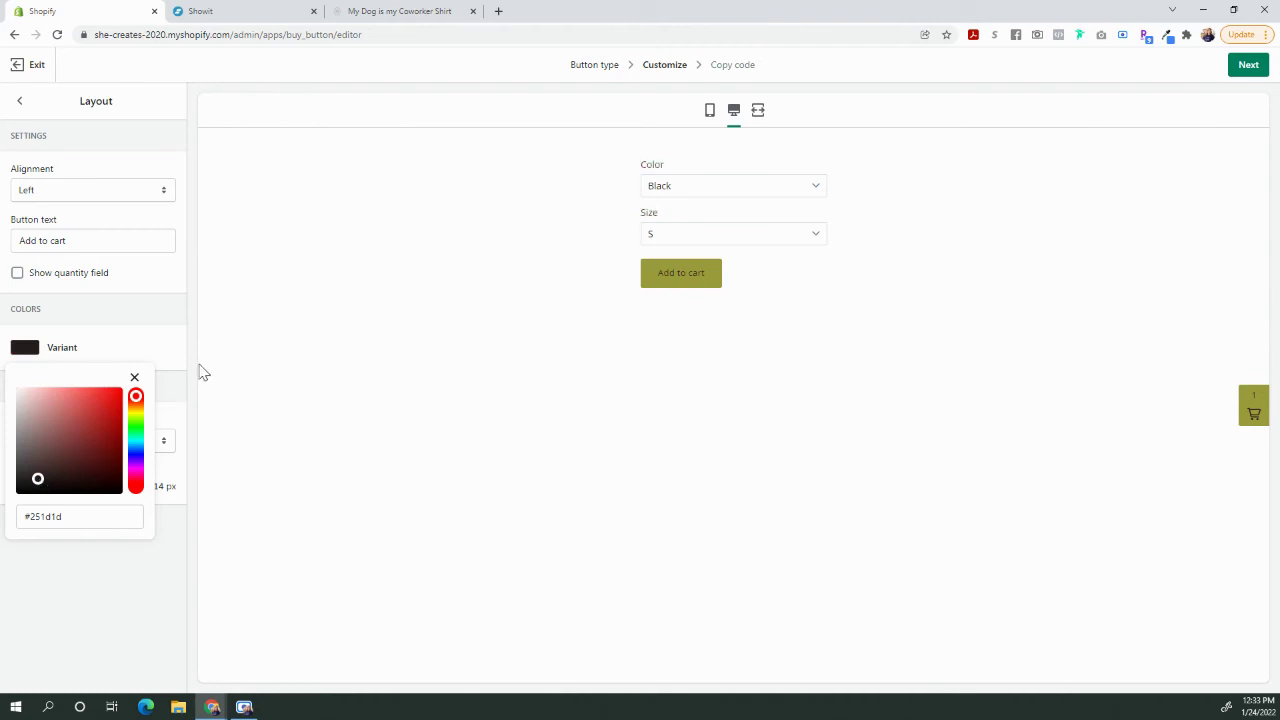
click(161, 390)
- Give the shopping cart a dark red #972727 background
click(20, 99)
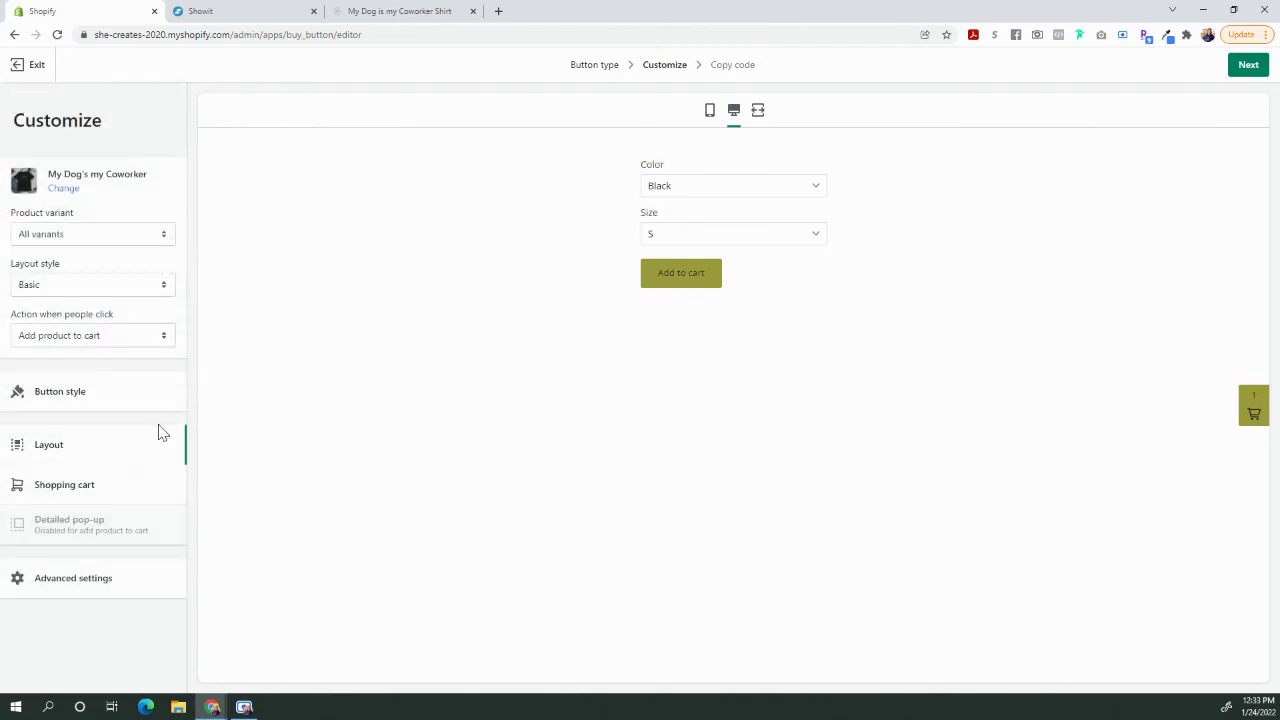
click(110, 490)
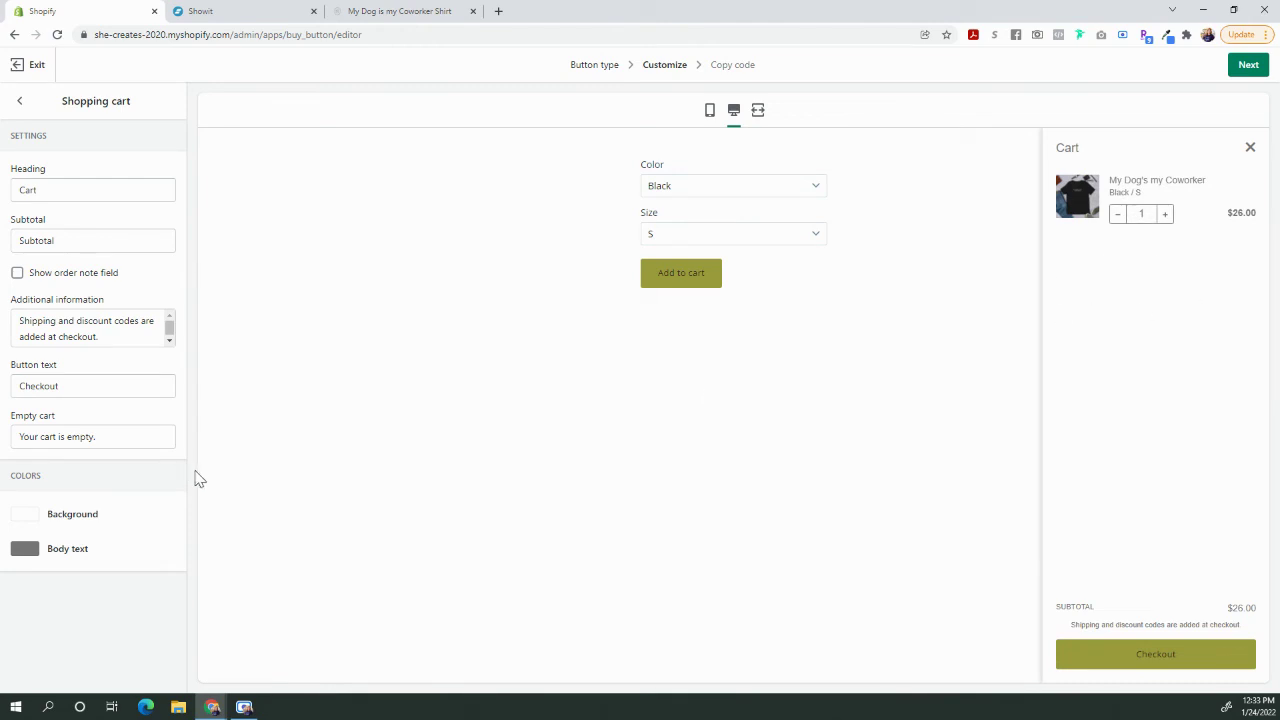
click(75, 516)
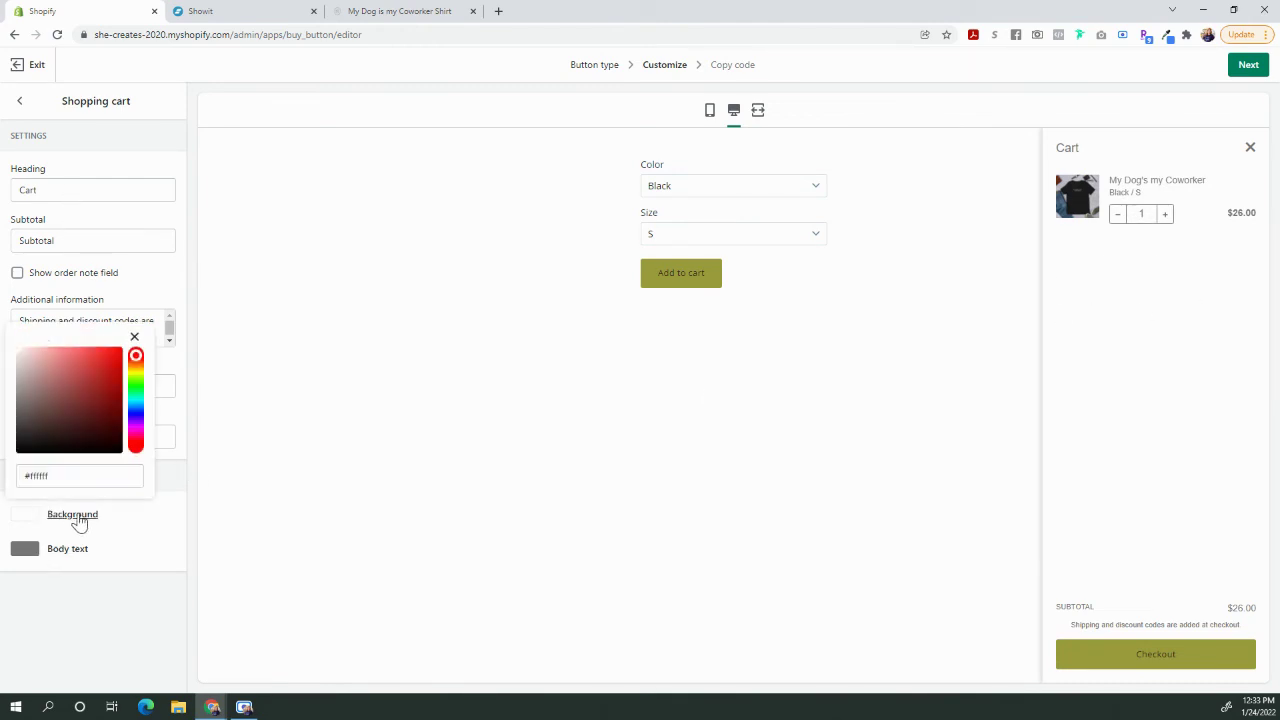
click(86, 430)
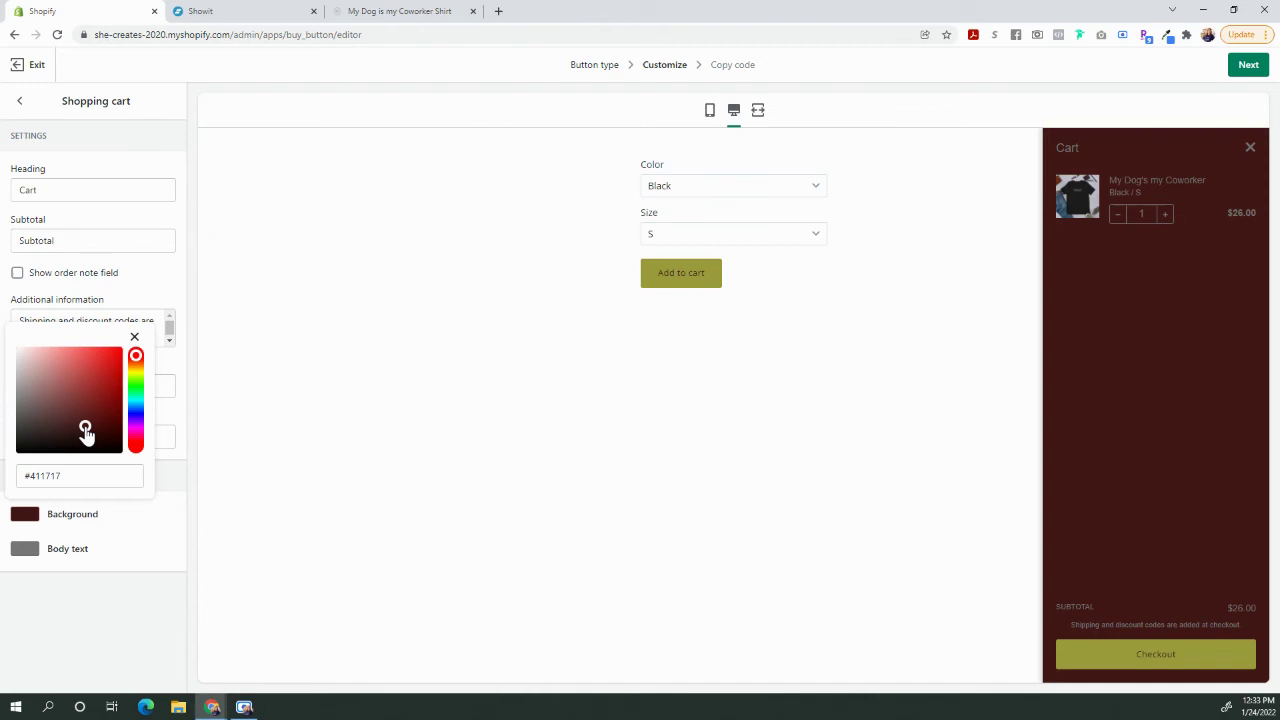
drag(86, 430, 95, 390)
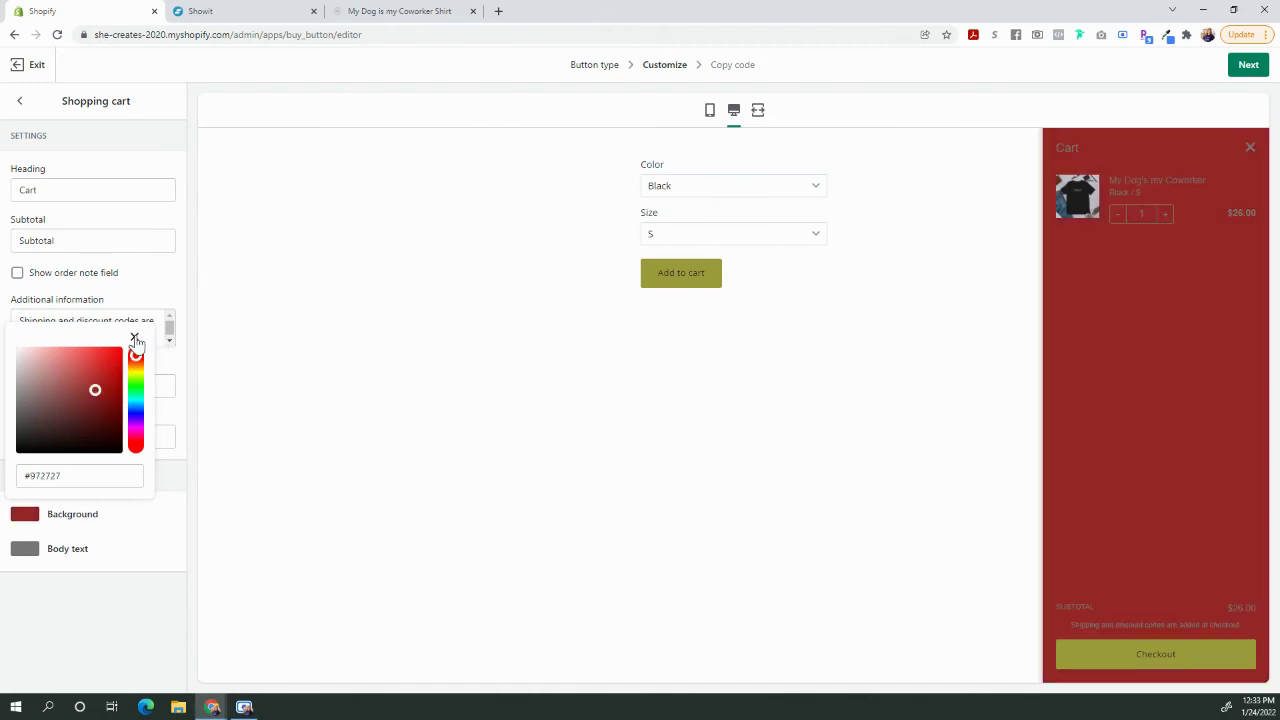
click(136, 343)
- Set the cart body text to white #ffffff and review the cart's message fields
click(55, 548)
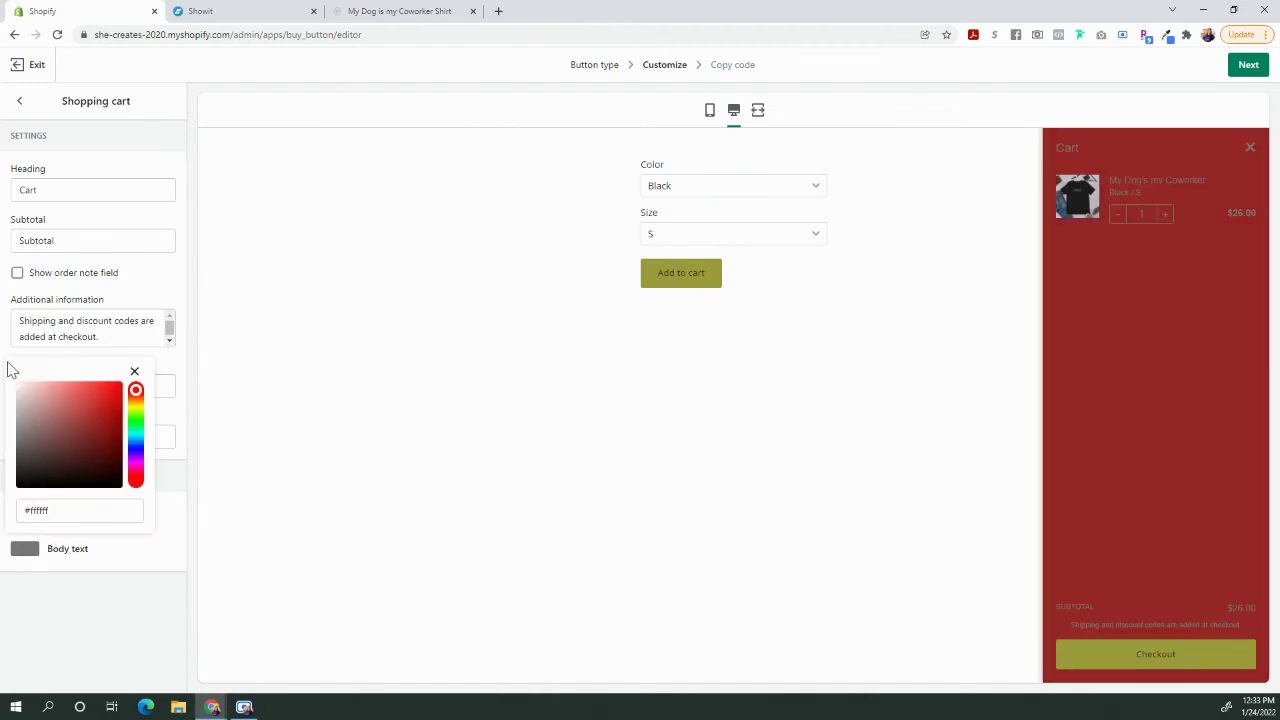
click(176, 497)
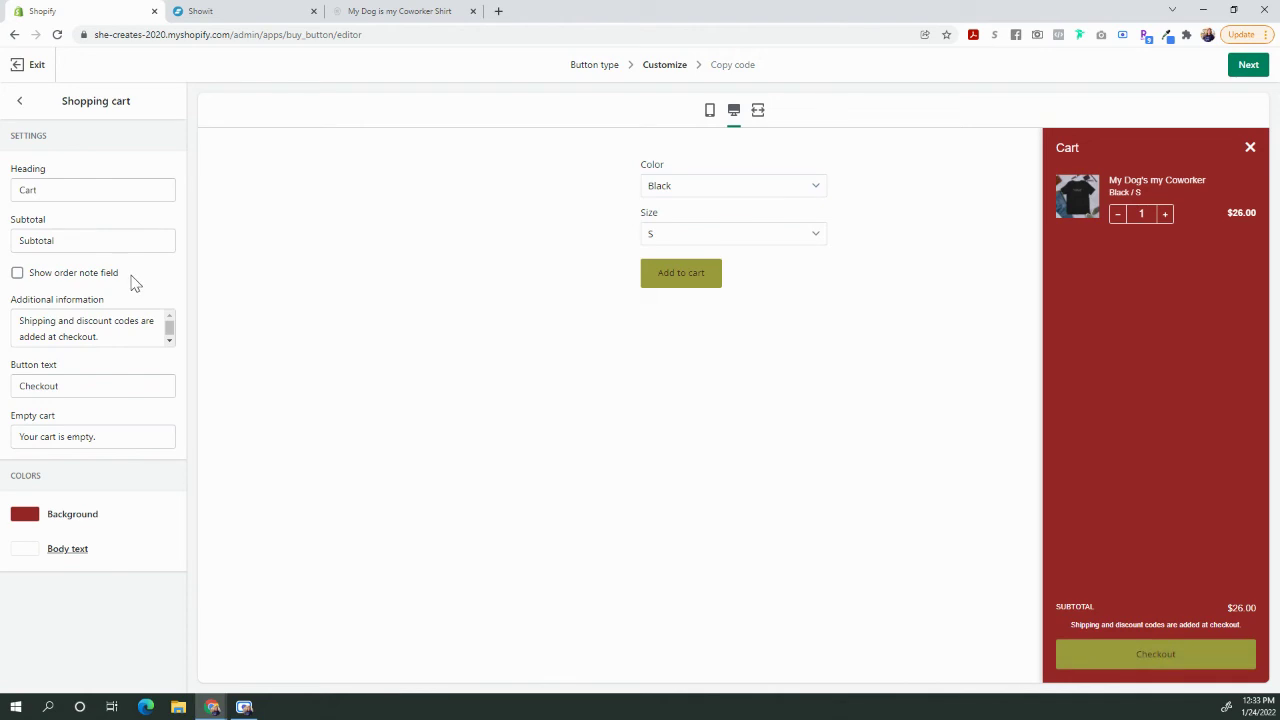
click(88, 437)
click(88, 386)
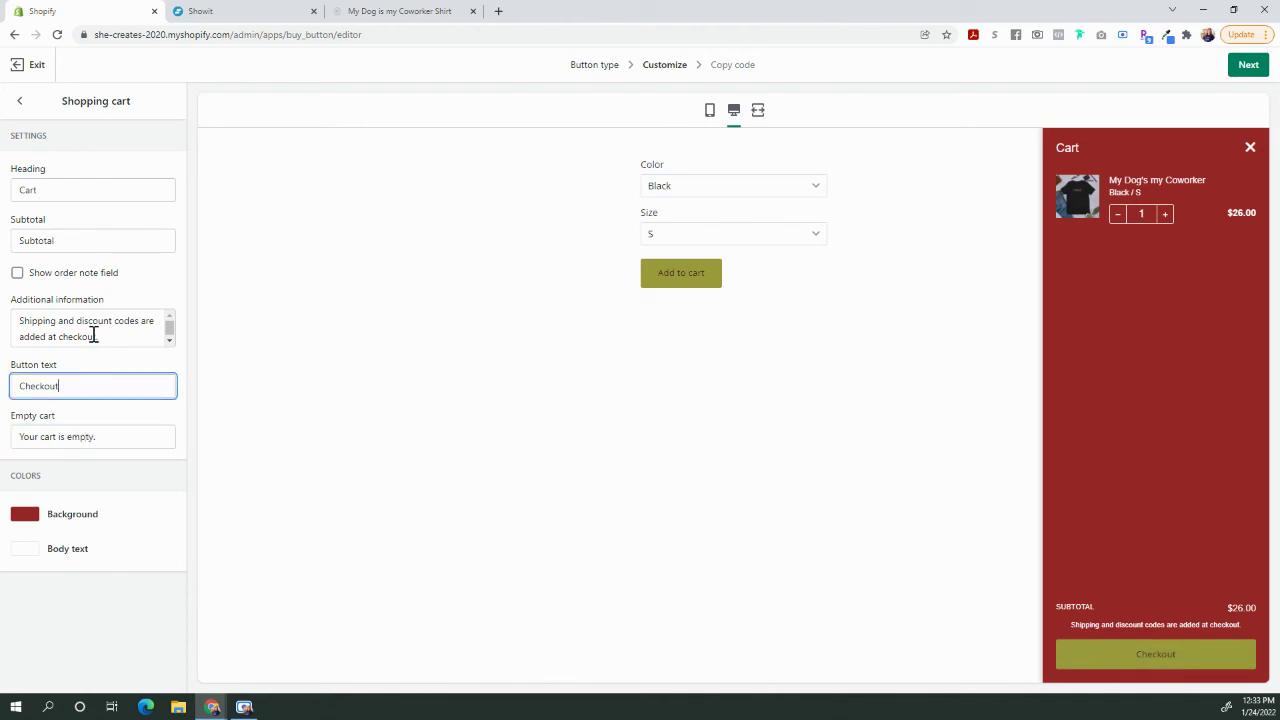
click(94, 335)
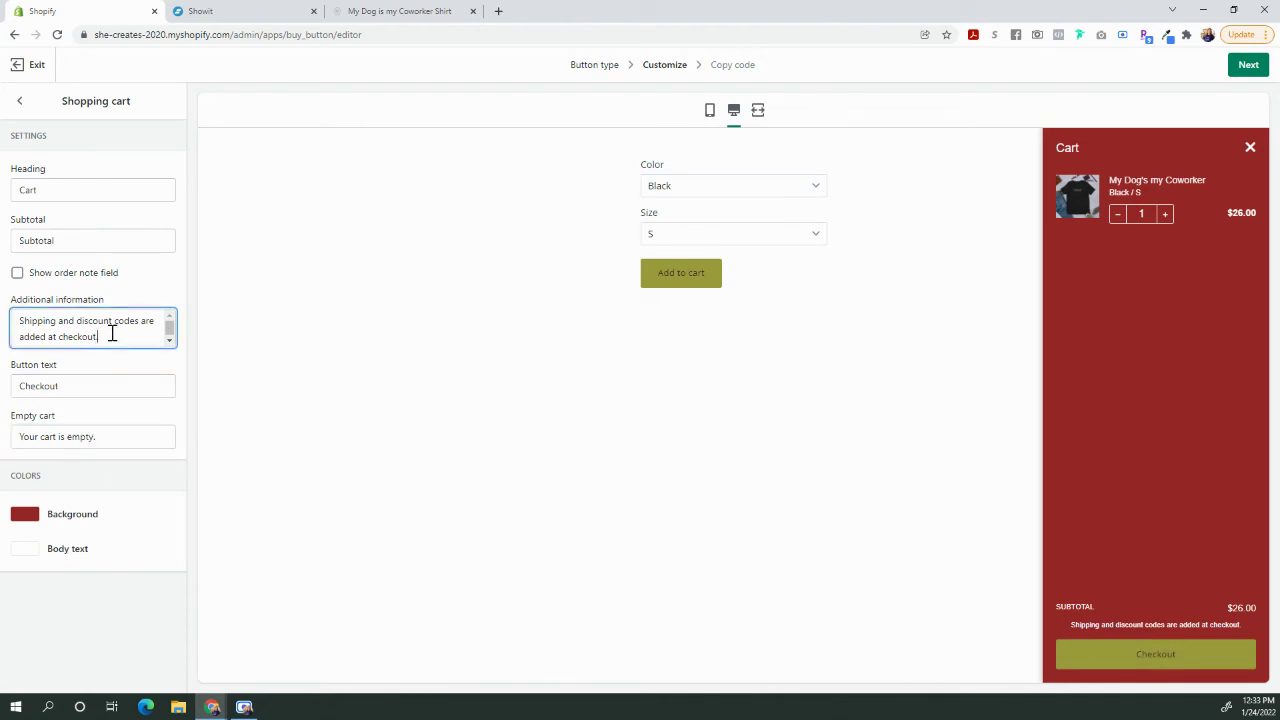
click(20, 101)
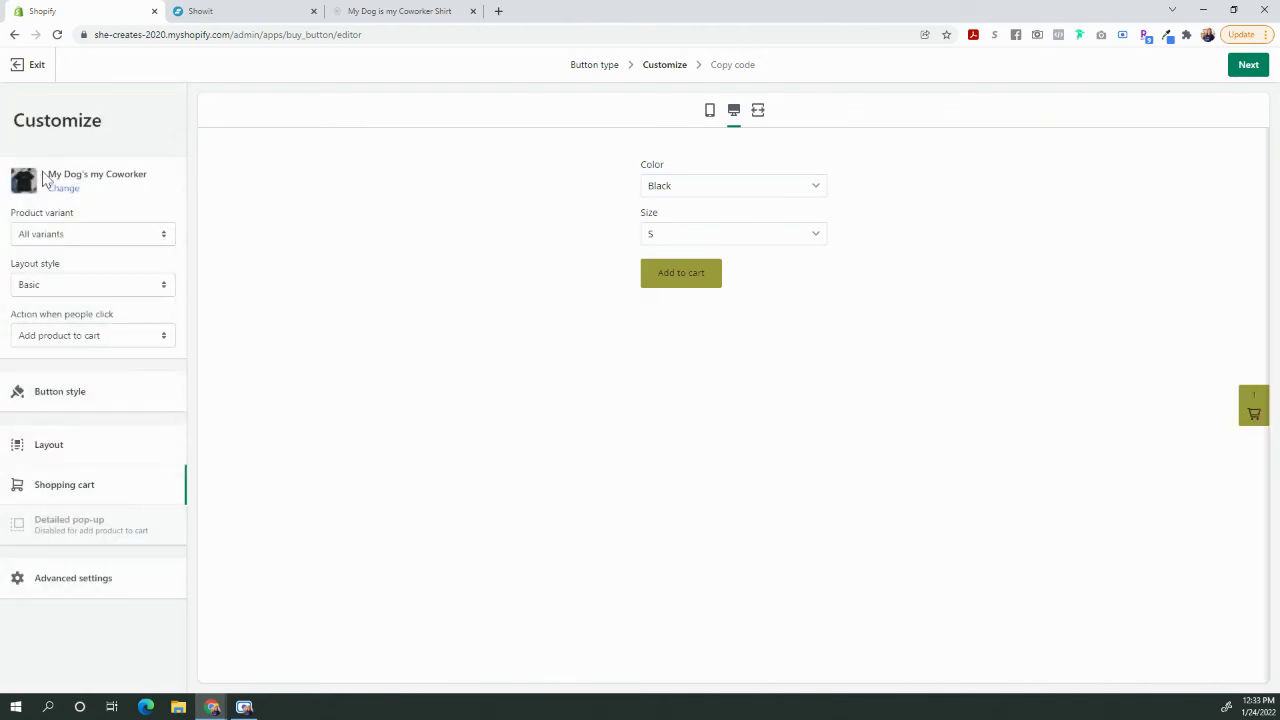
- Review Advanced settings and the mobile, desktop and full-width previews, then copy the embed code
click(80, 586)
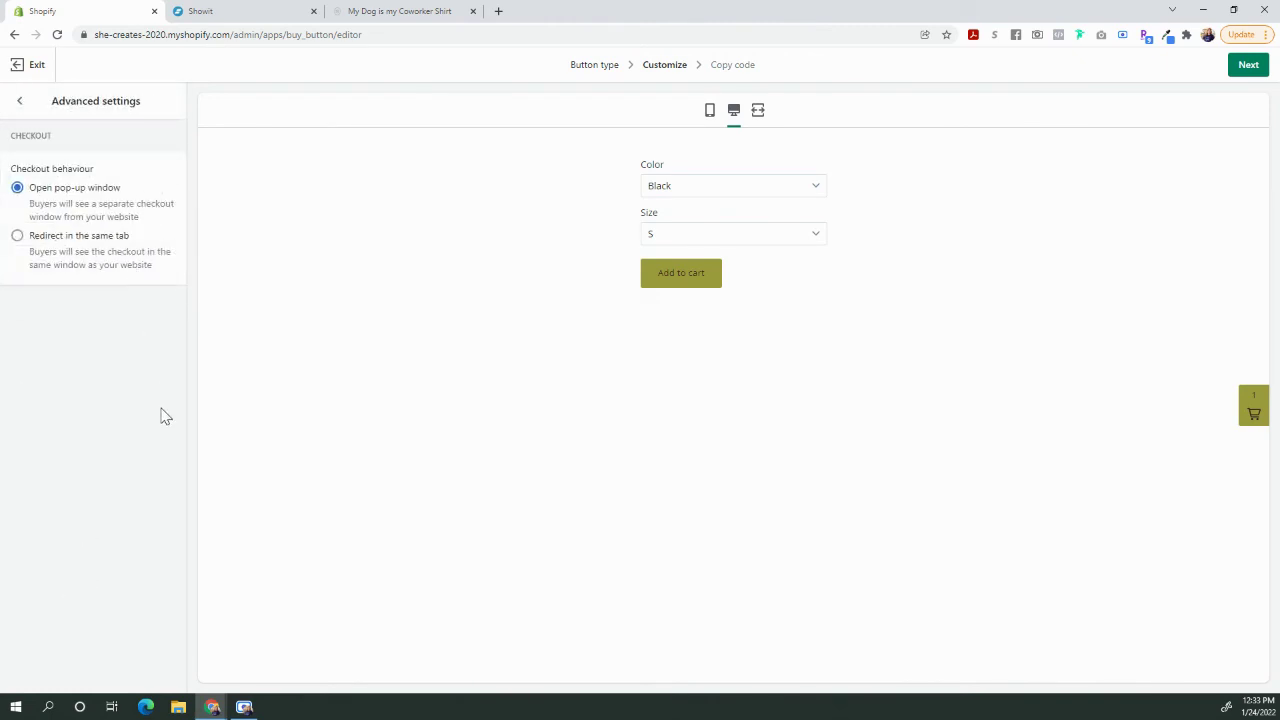
click(20, 102)
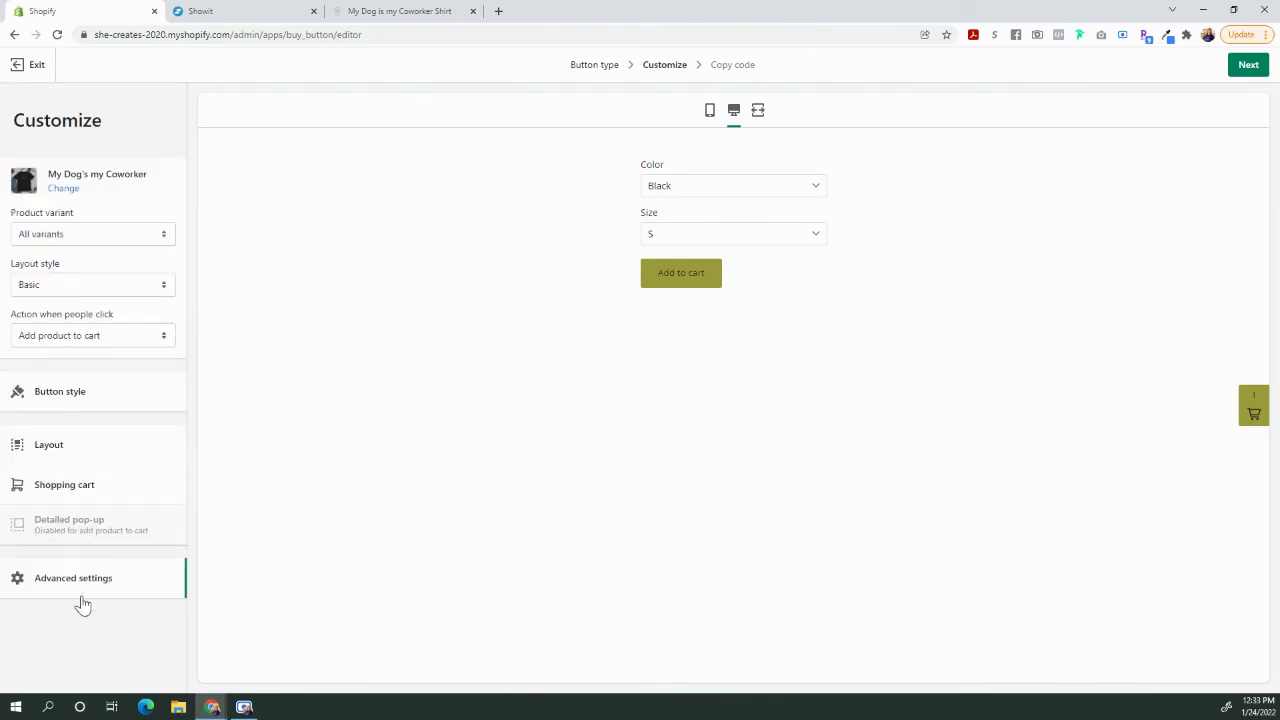
click(710, 112)
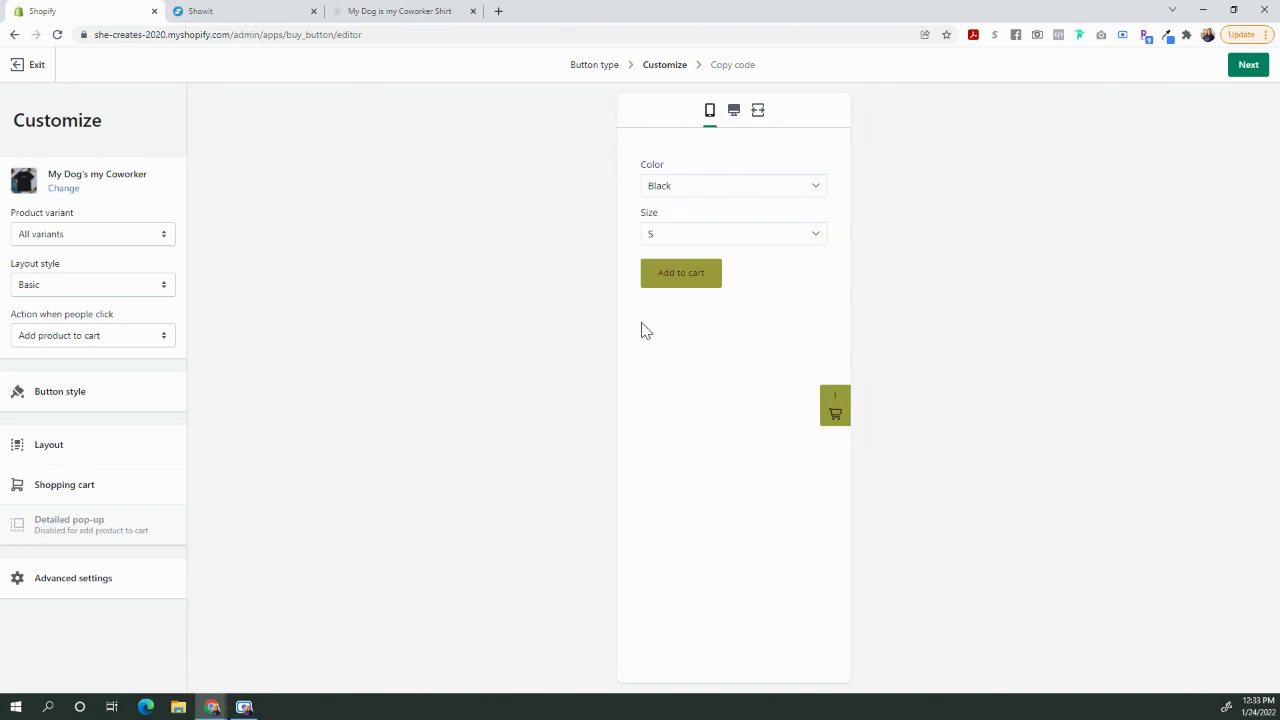
click(734, 114)
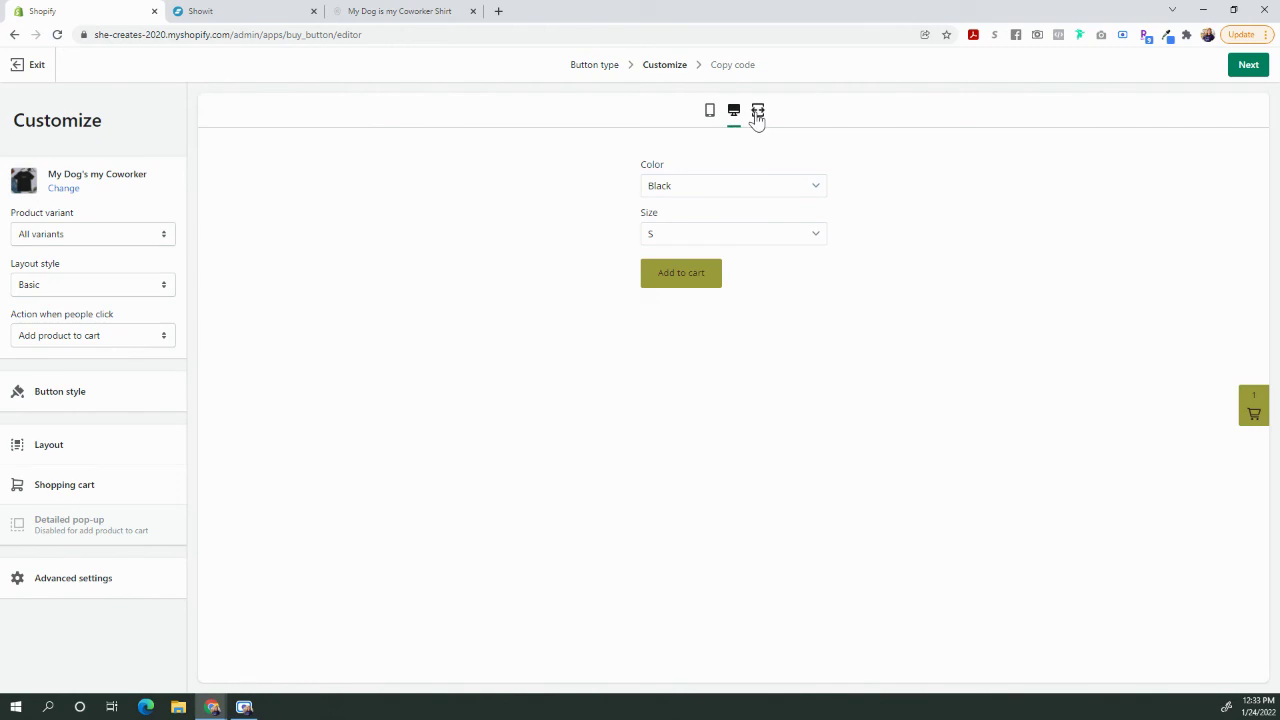
click(757, 114)
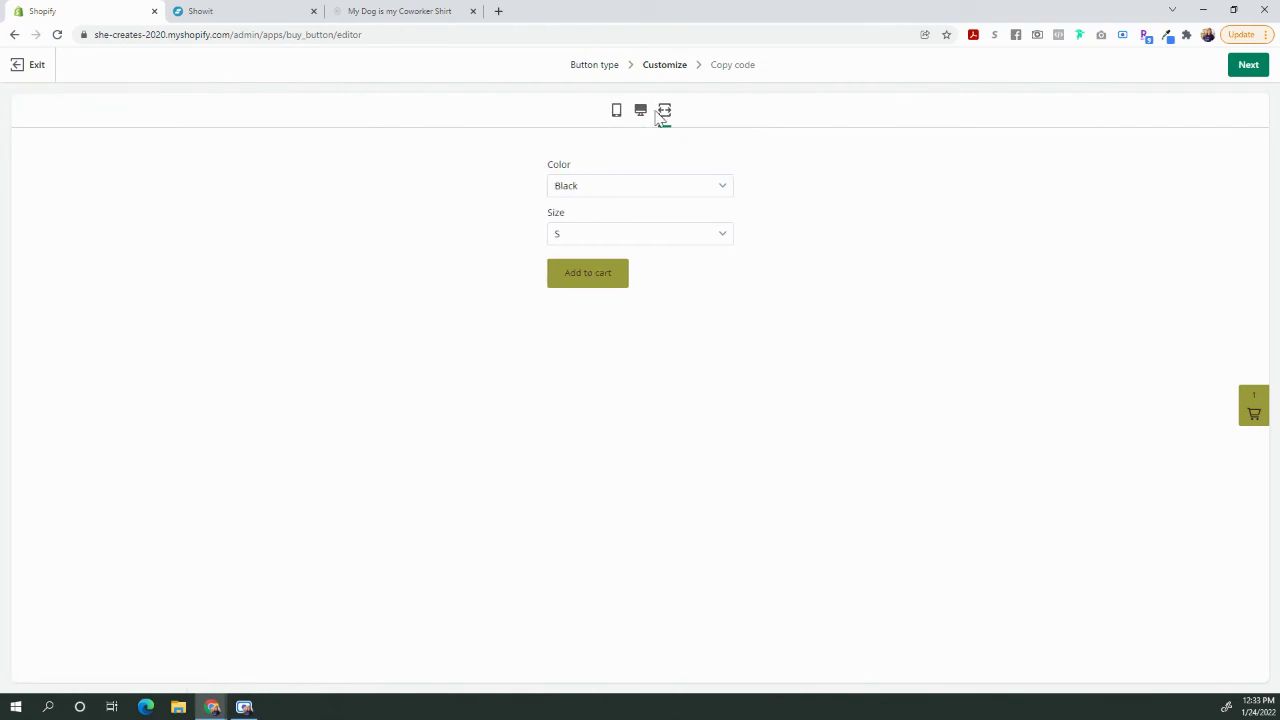
click(1258, 70)
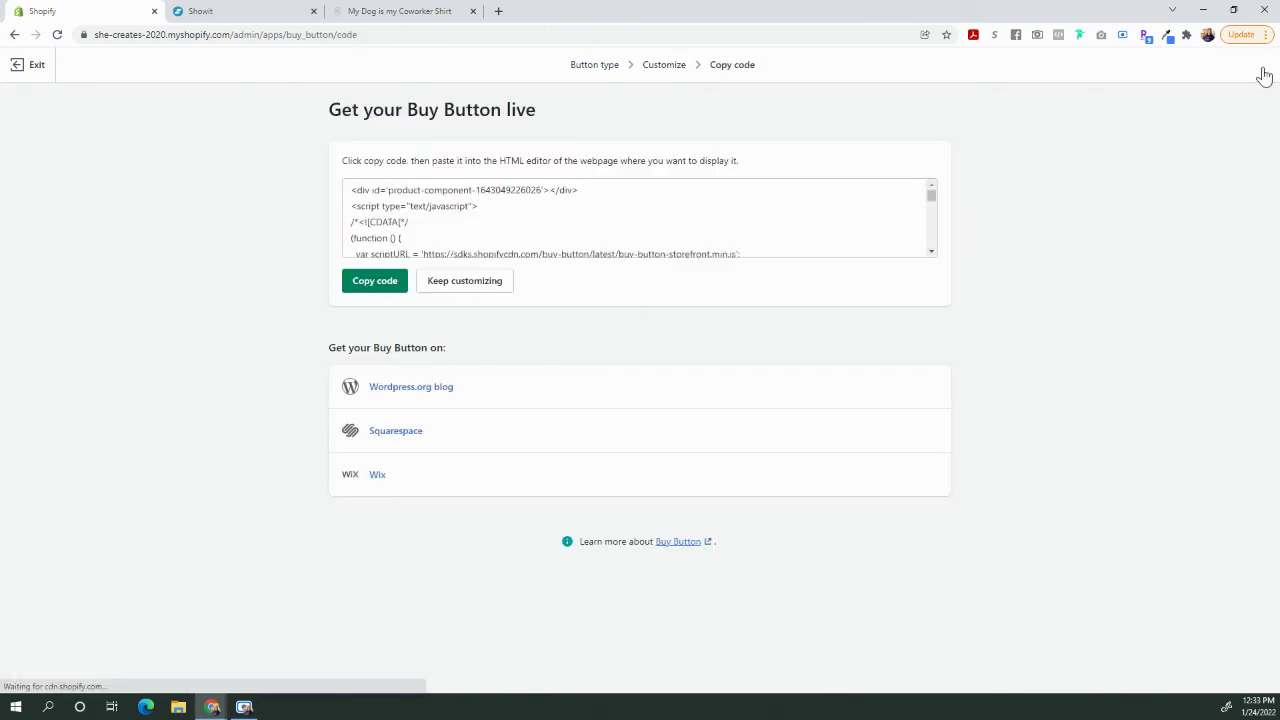
click(380, 282)
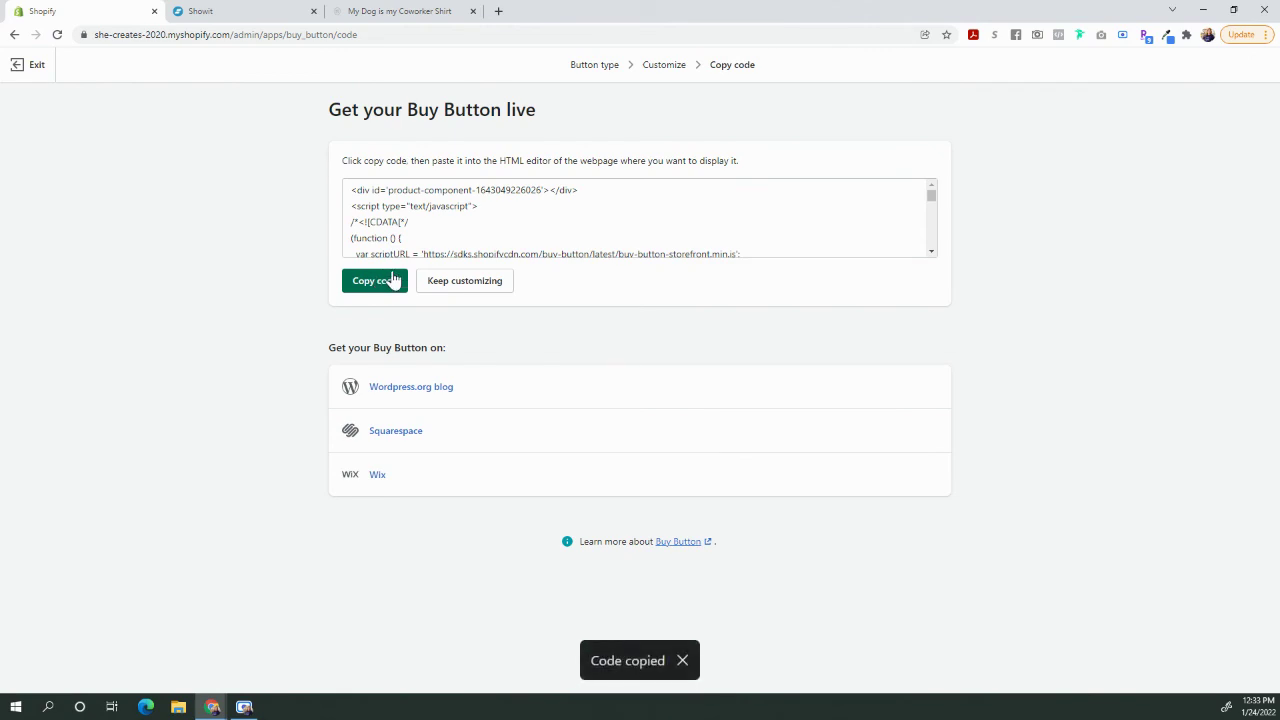
- Add an Embed Code element to the Showit page containing the pasted Buy Button code
click(215, 11)
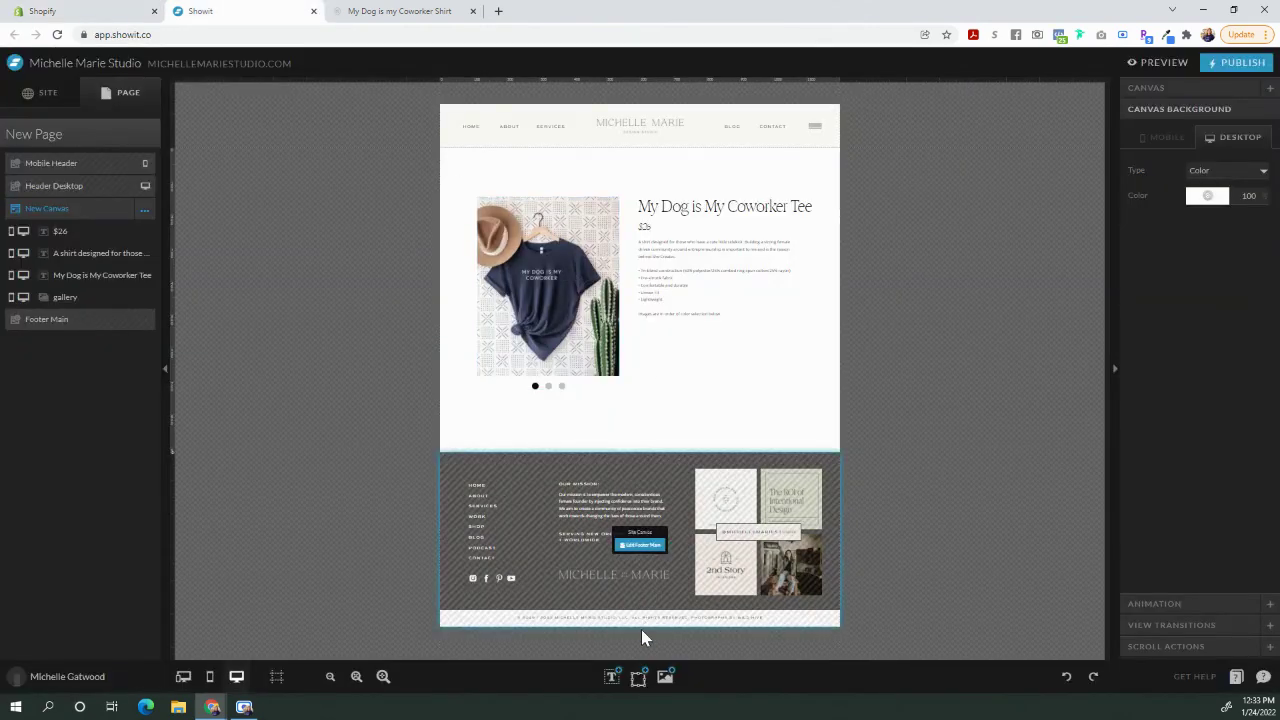
mouse_move(638, 678)
click(636, 598)
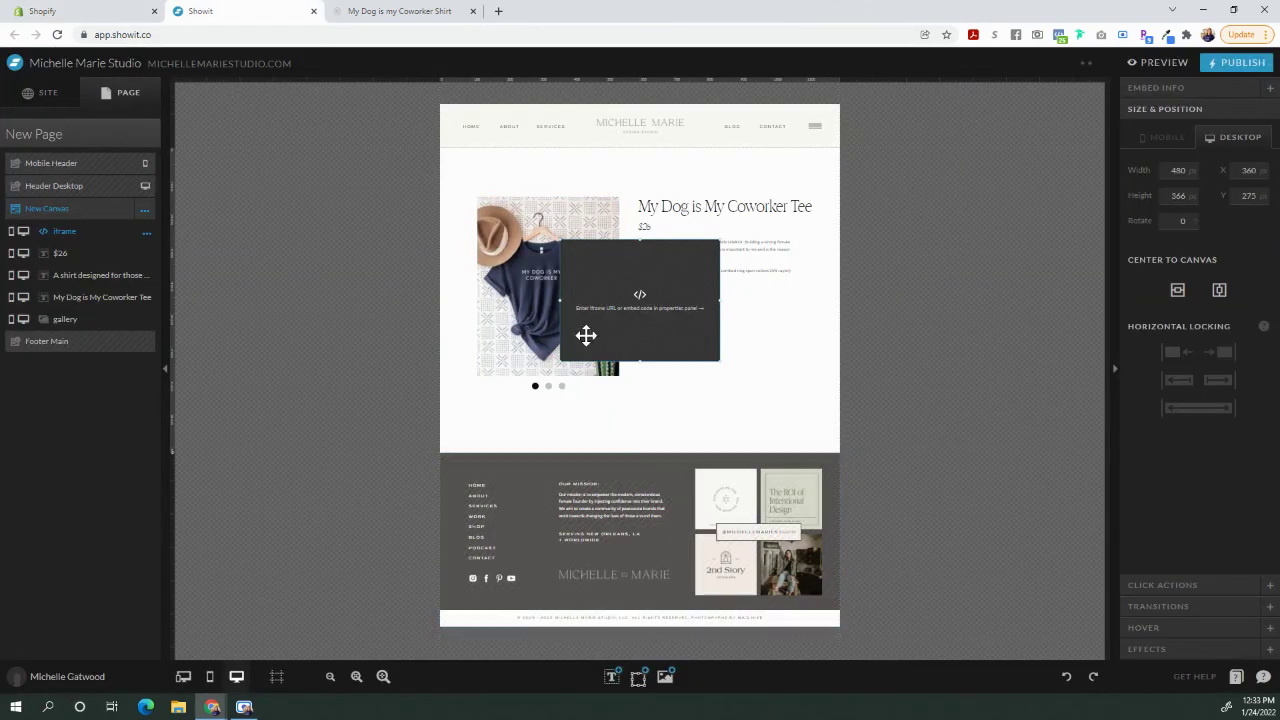
double_click(608, 277)
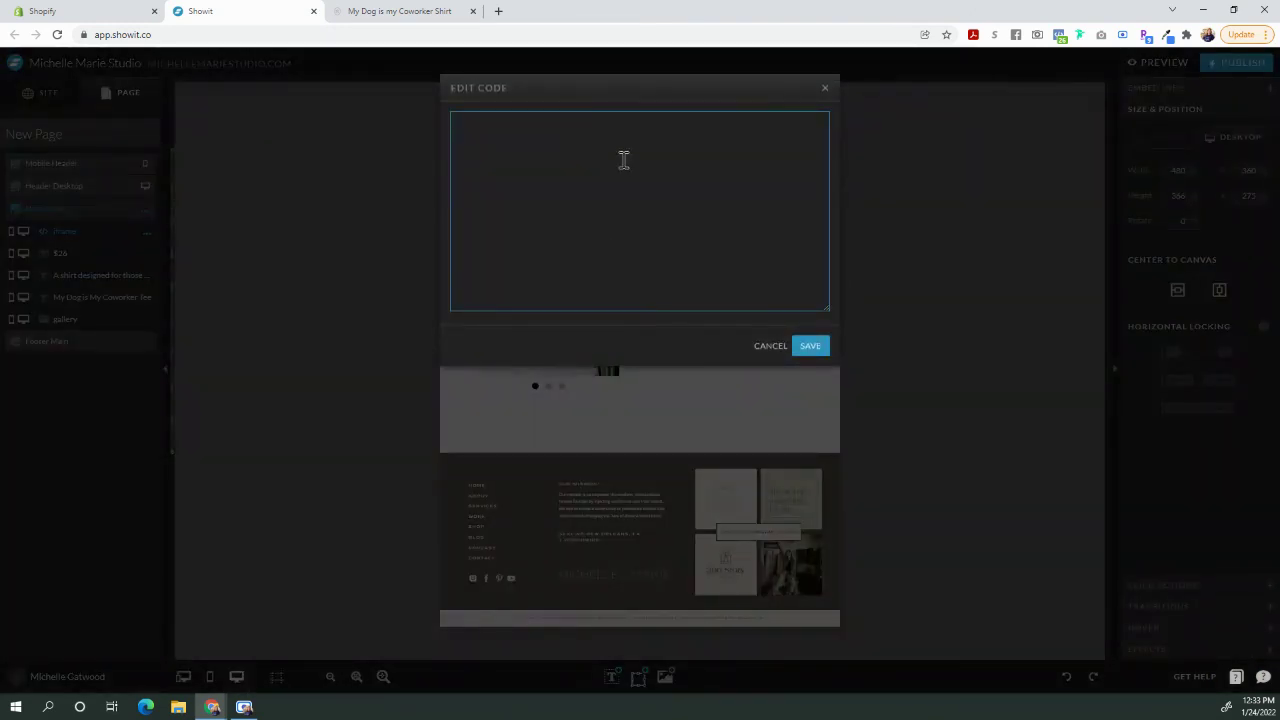
key(ctrl+v)
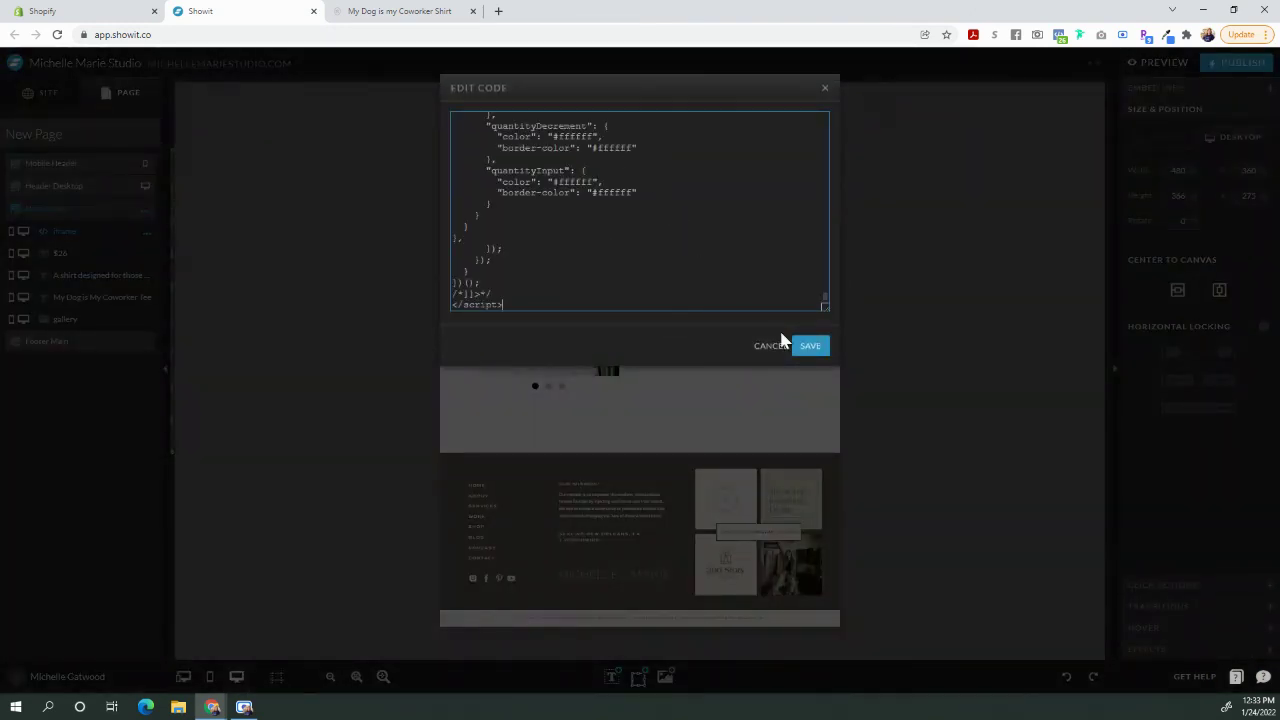
click(808, 346)
- Place the embed below the description, lengthen the section, and widen the embed to 548
drag(703, 360, 738, 399)
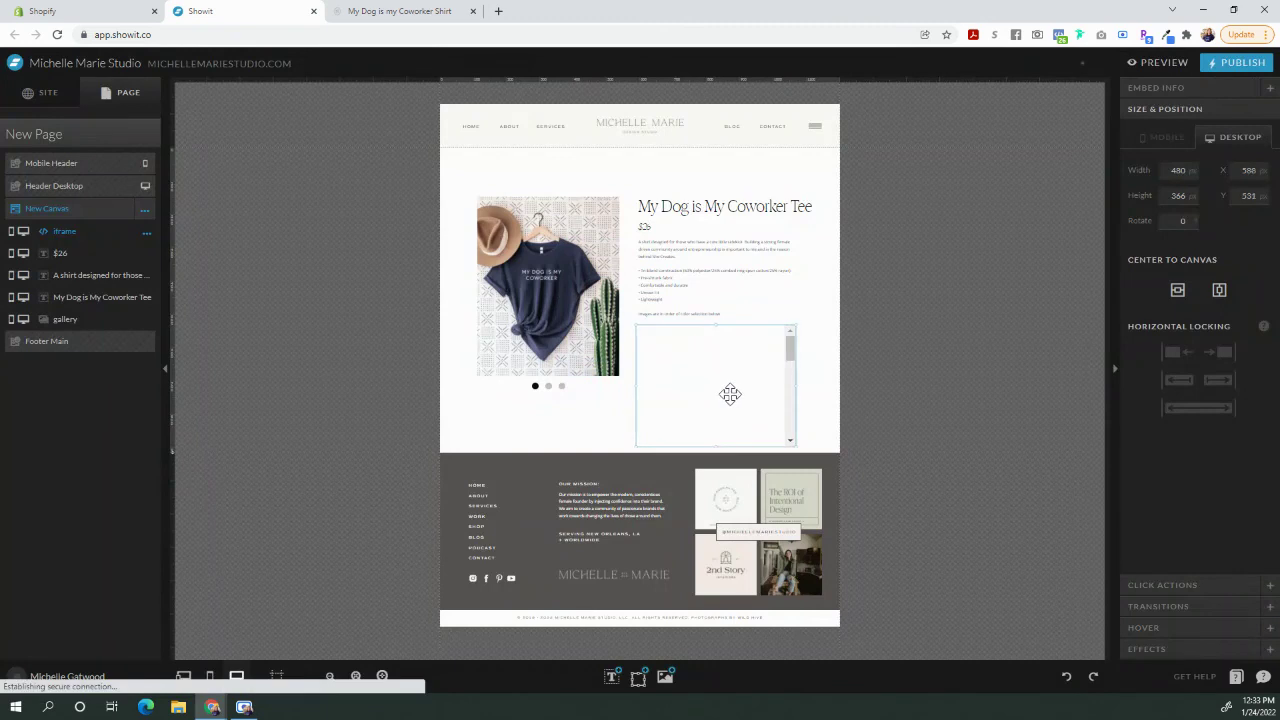
click(819, 399)
click(784, 415)
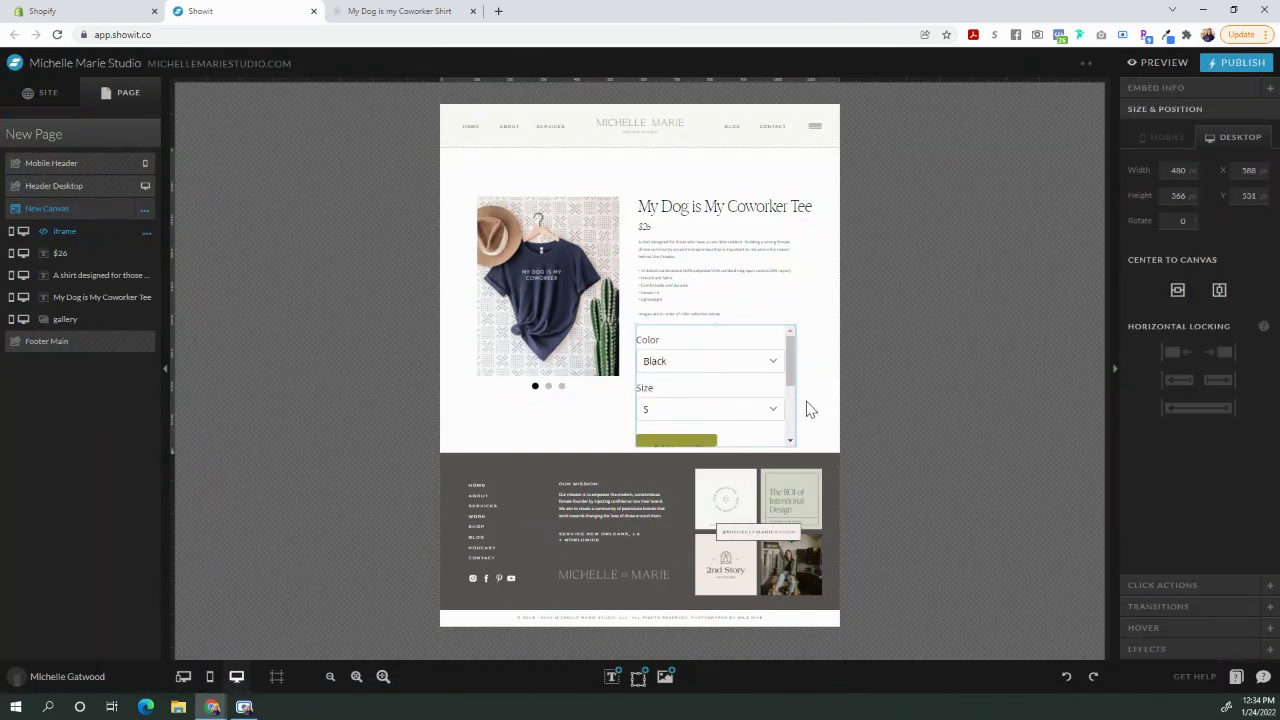
click(815, 409)
drag(172, 452, 177, 492)
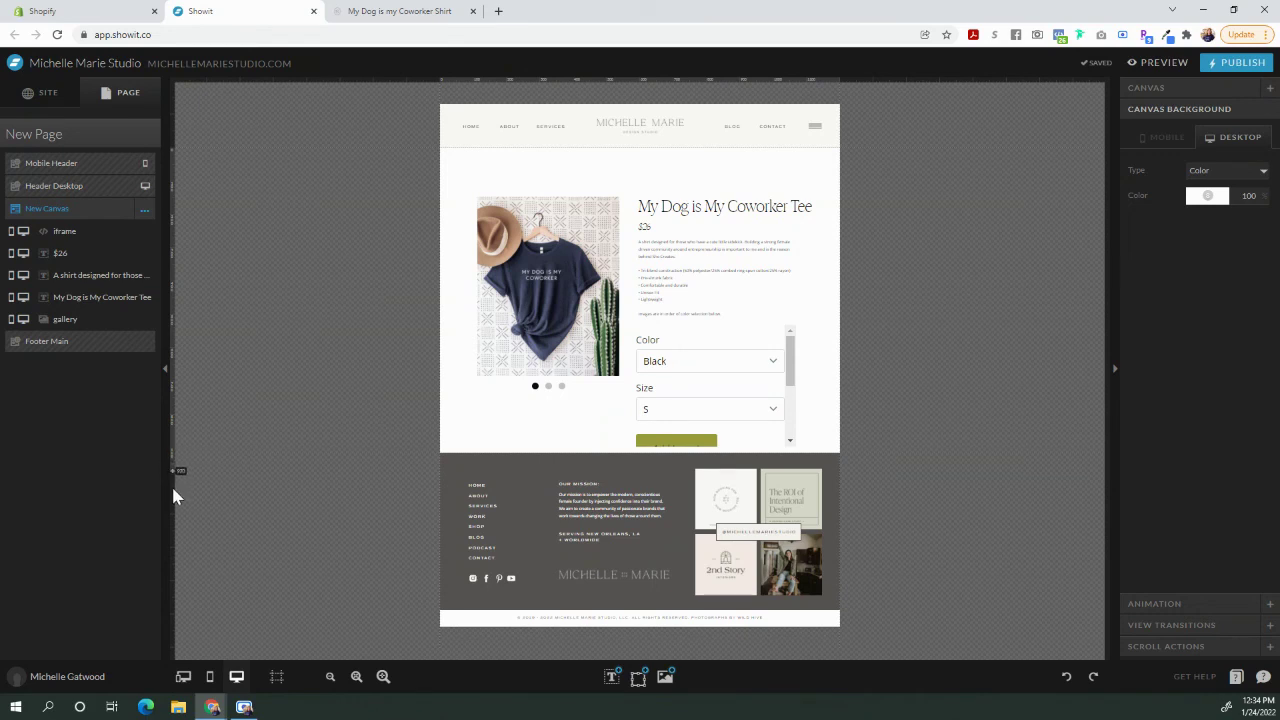
click(700, 430)
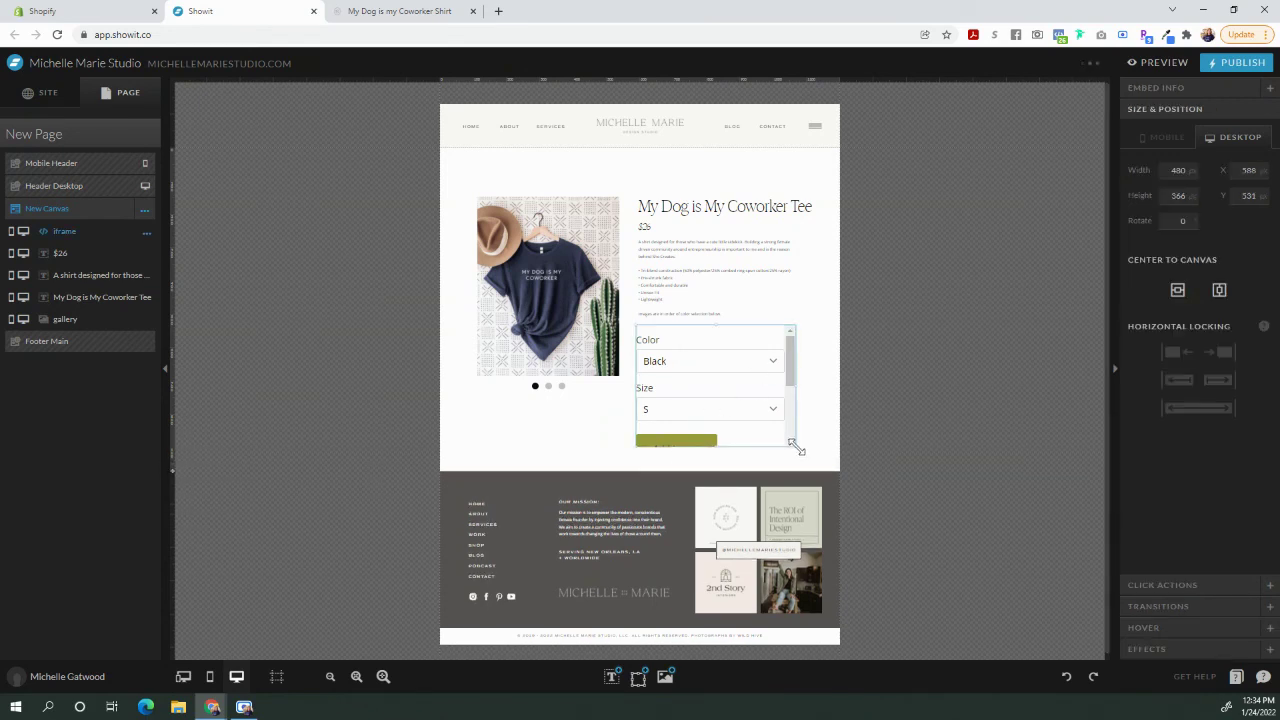
drag(795, 447, 820, 451)
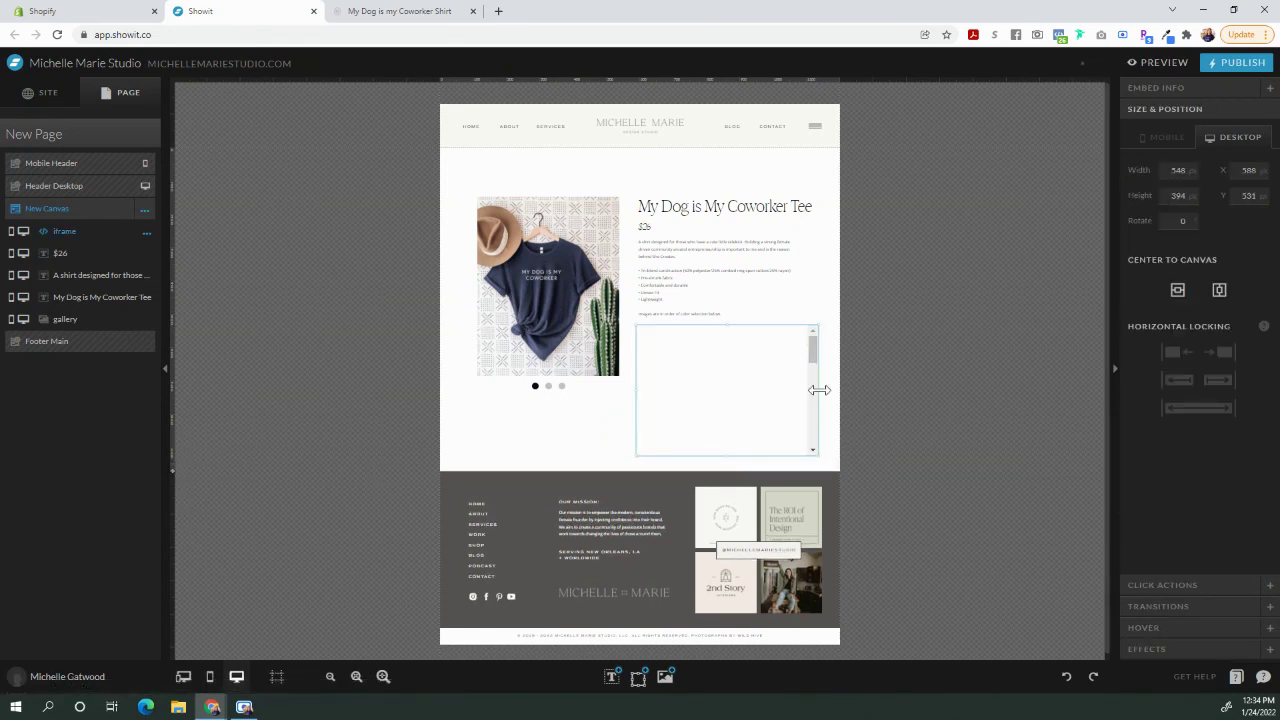
click(828, 393)
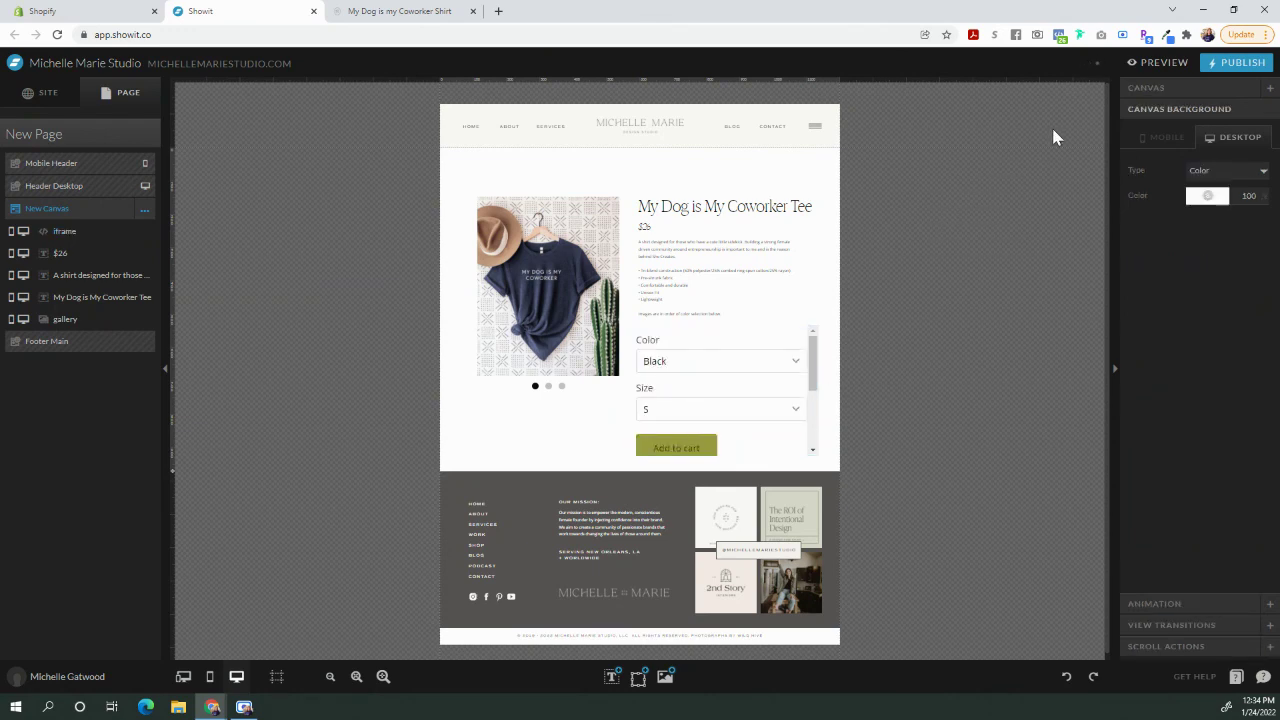
click(1140, 63)
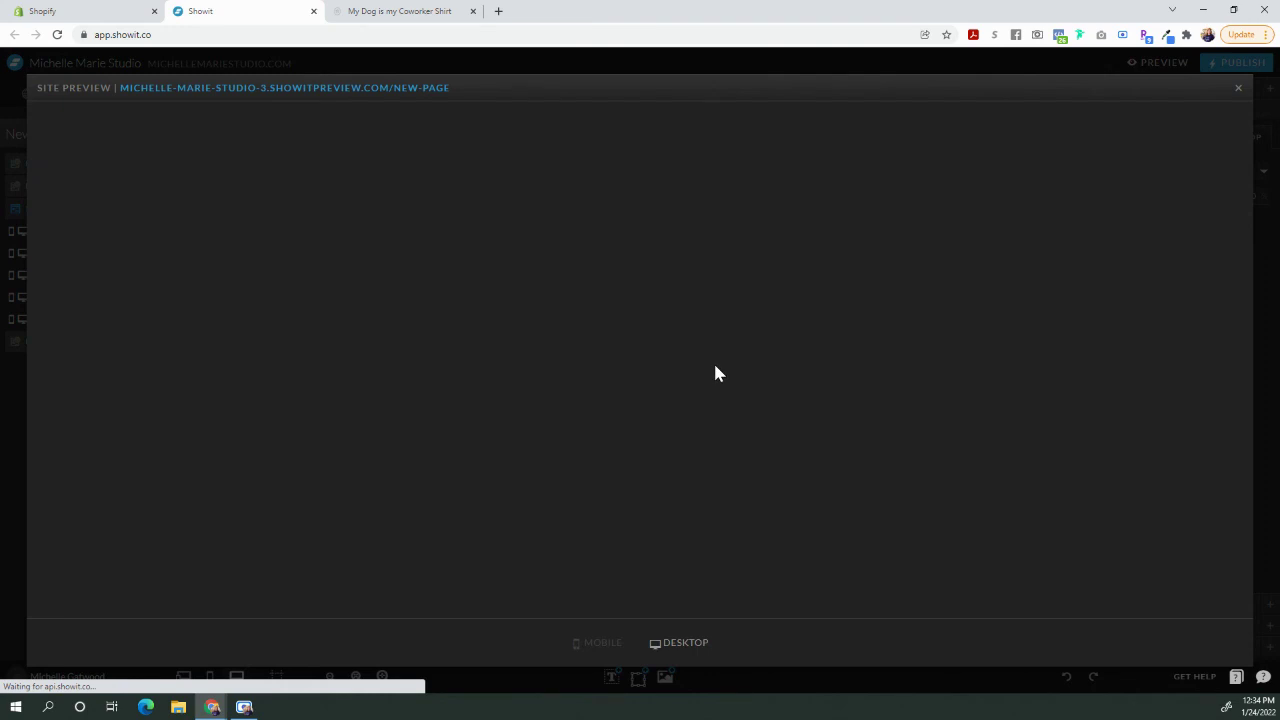
scroll(738, 384, down, 3)
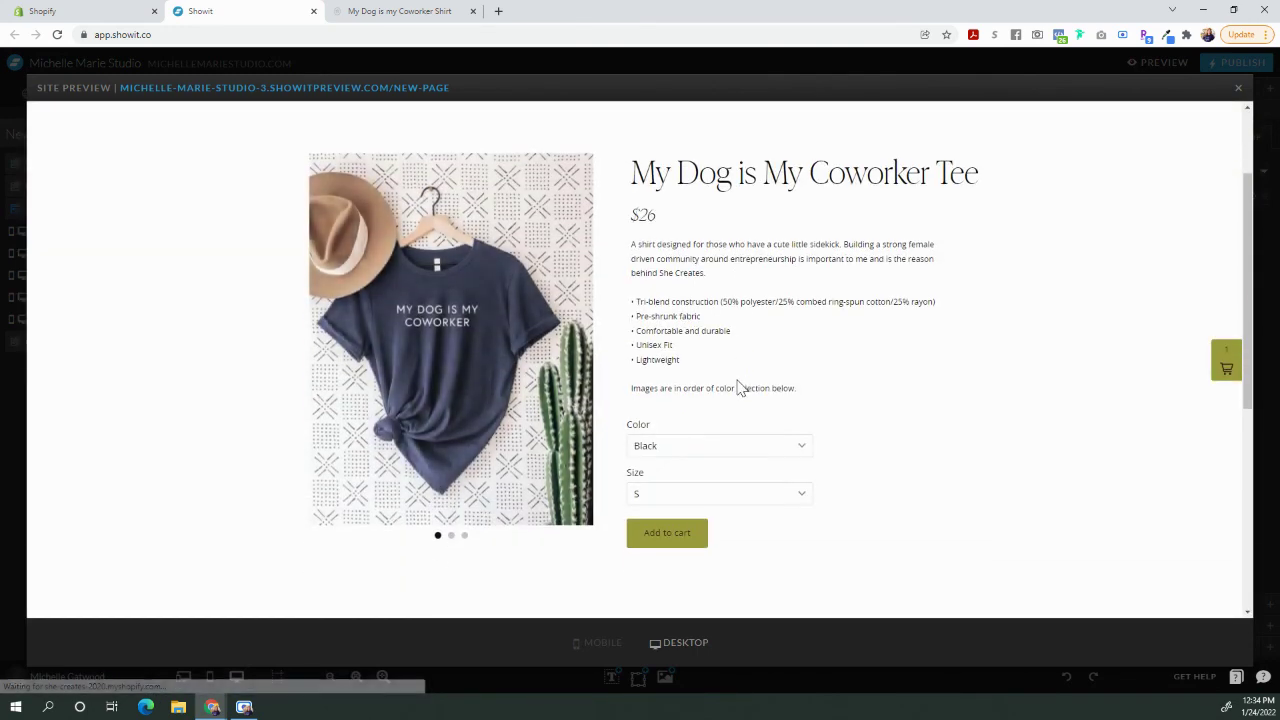
scroll(740, 388, down, 1)
scroll(728, 408, down, 2)
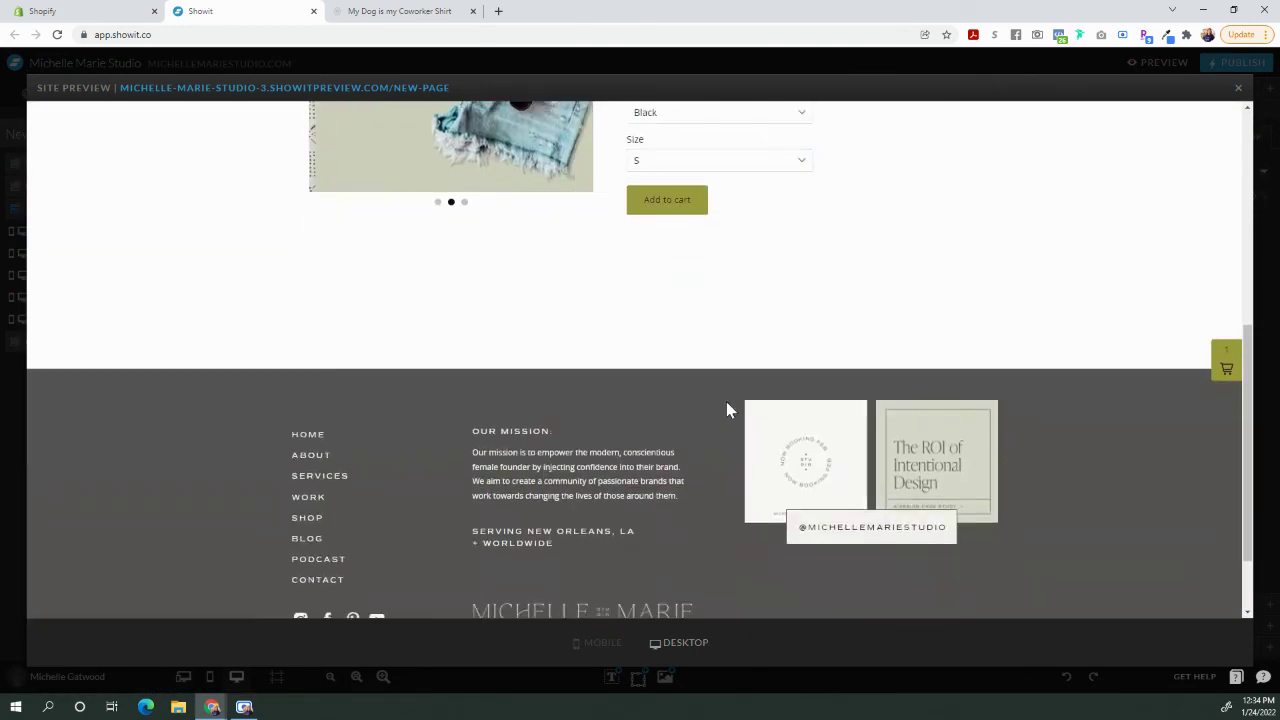
scroll(728, 408, up, 2)
scroll(676, 413, up, 3)
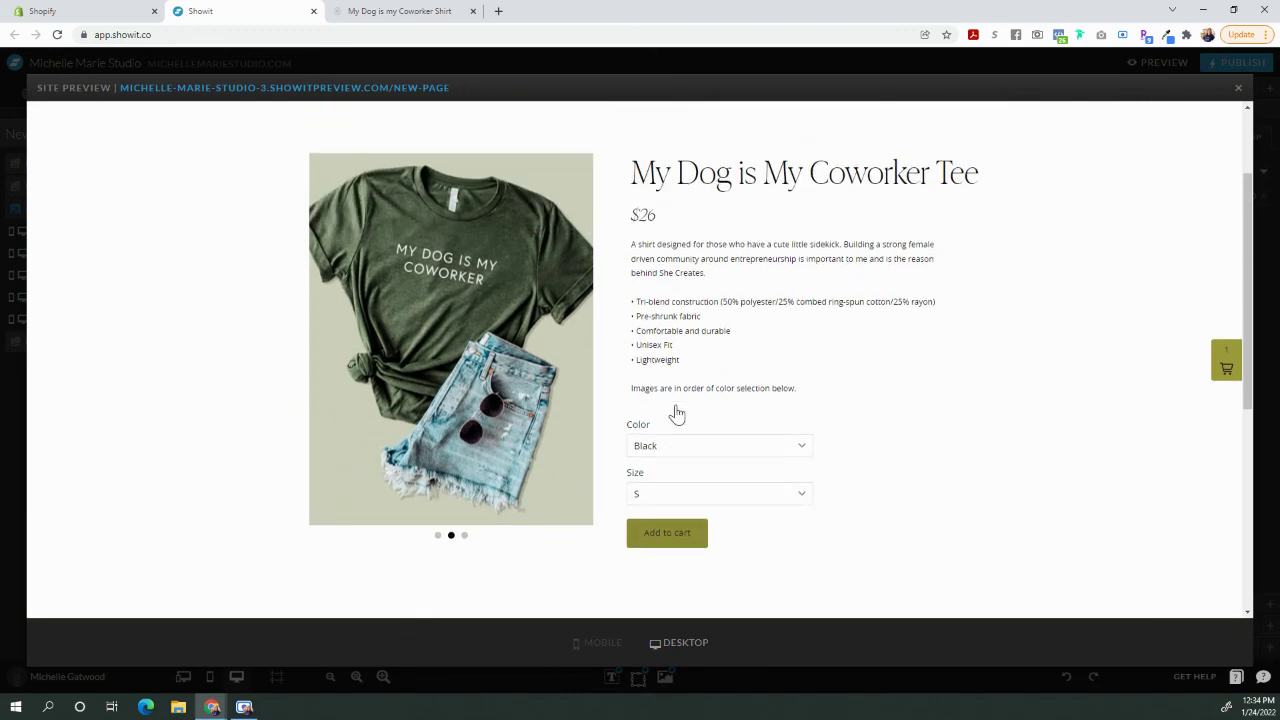
click(1238, 93)
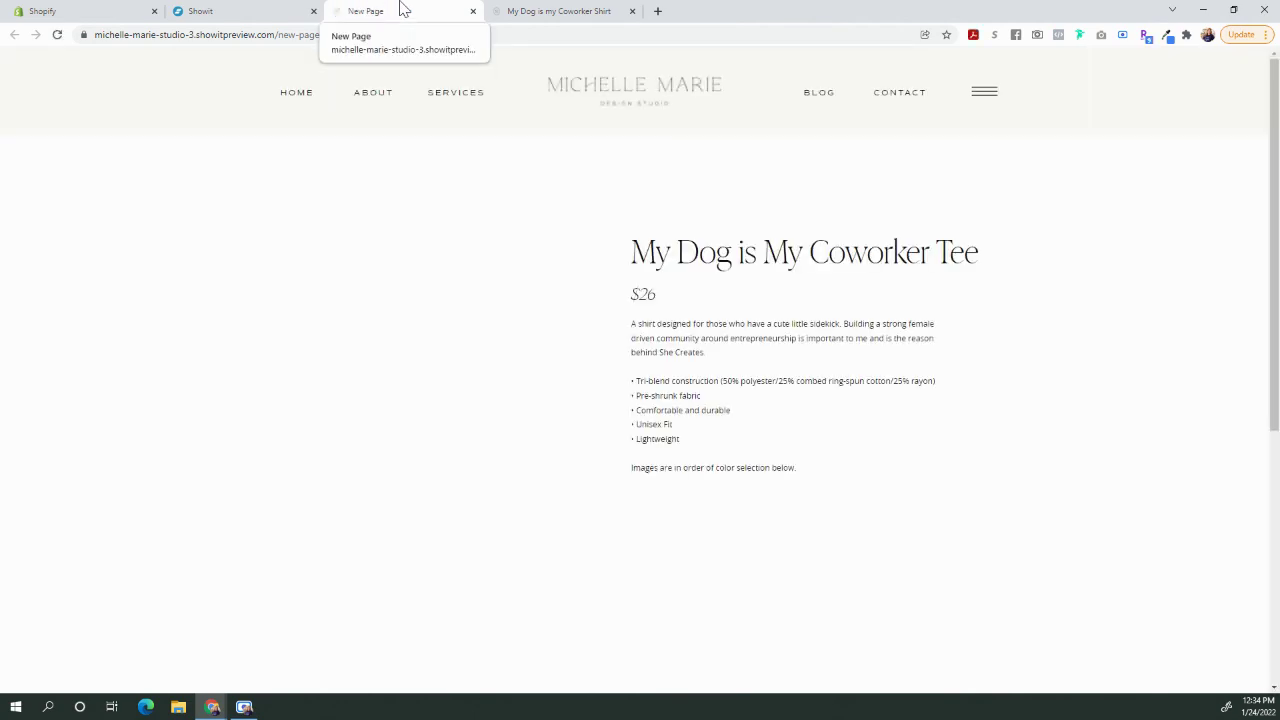
- Add a Dark Grey Heather tee in size M to the cart, then close the cart panel
scroll(766, 351, down, 2)
click(757, 392)
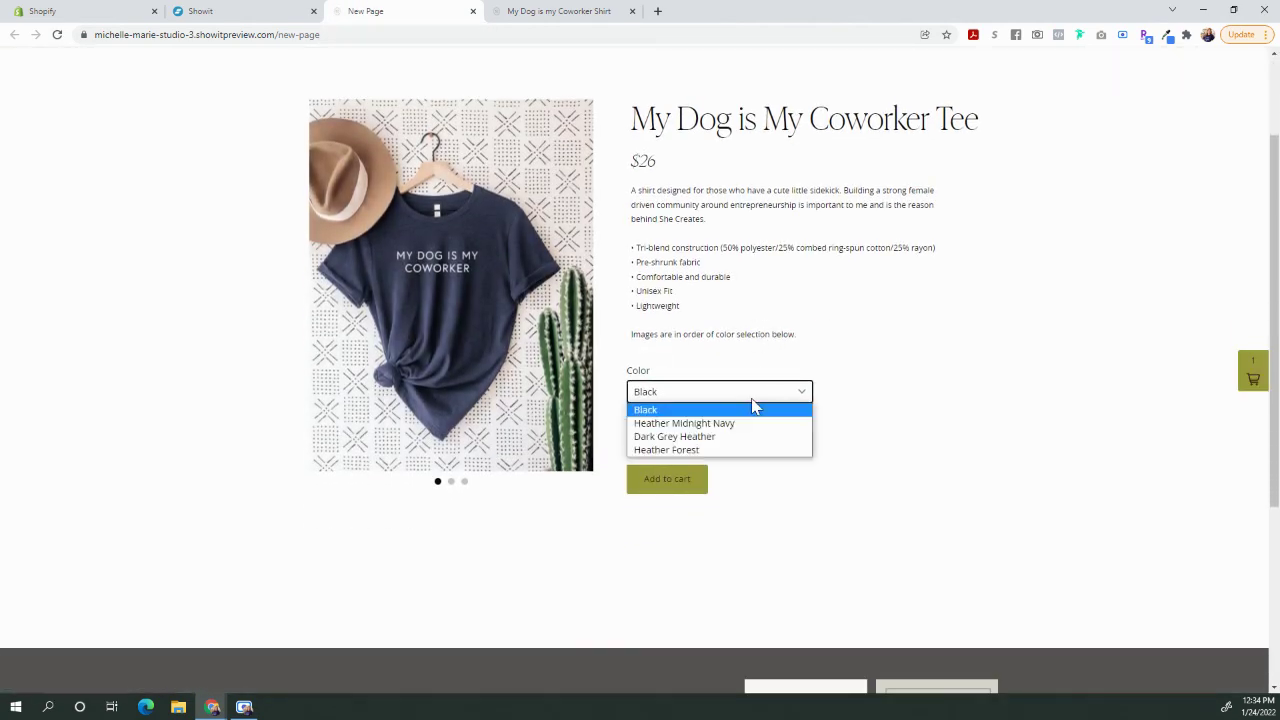
click(737, 440)
click(732, 442)
click(699, 473)
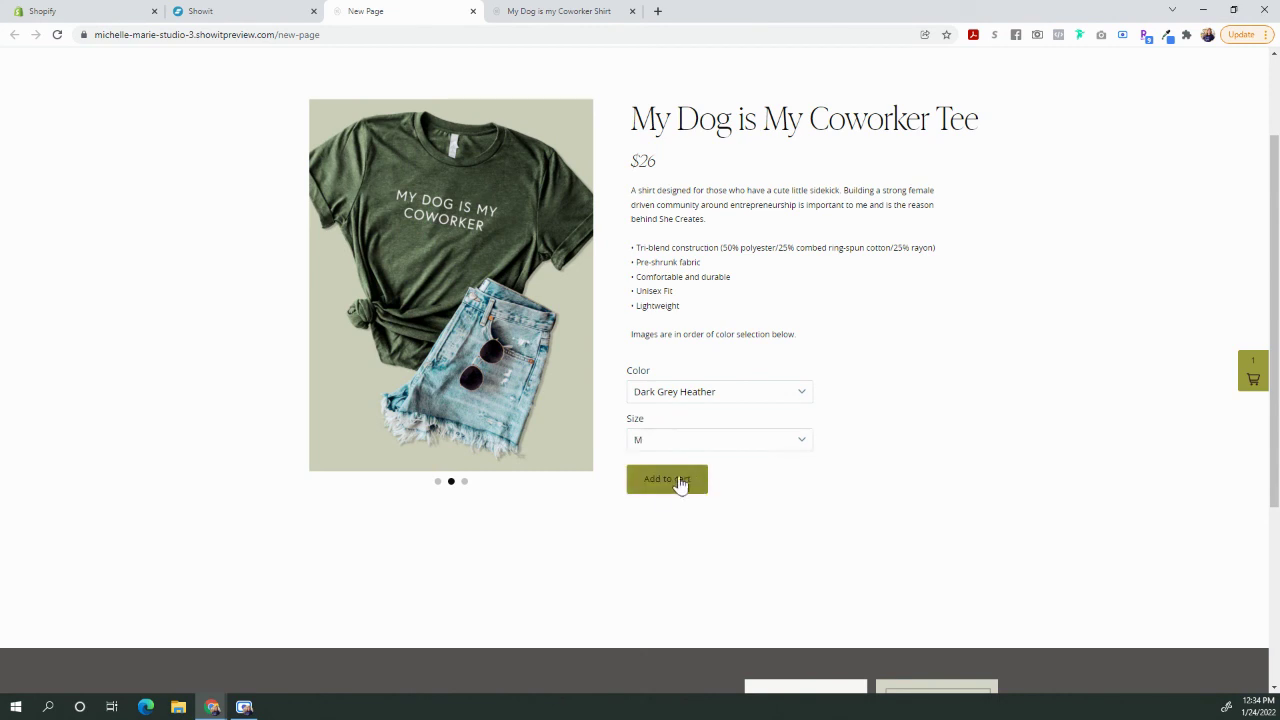
click(670, 484)
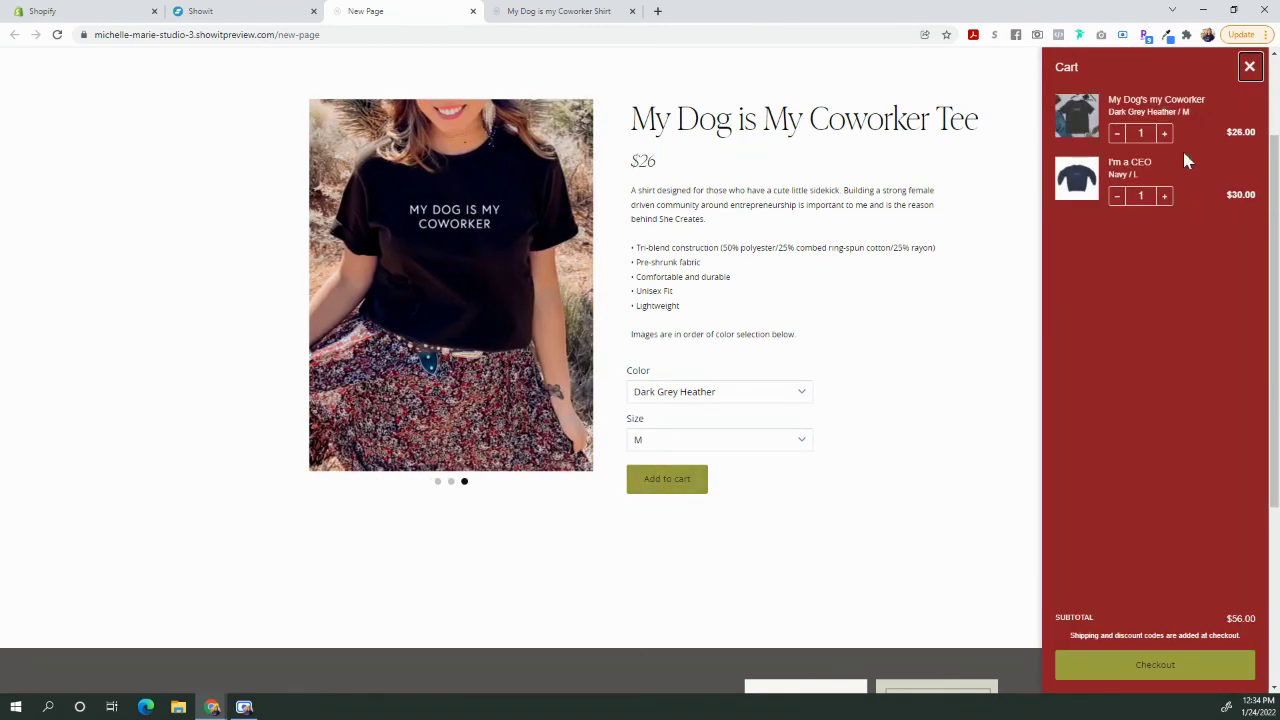
click(1249, 67)
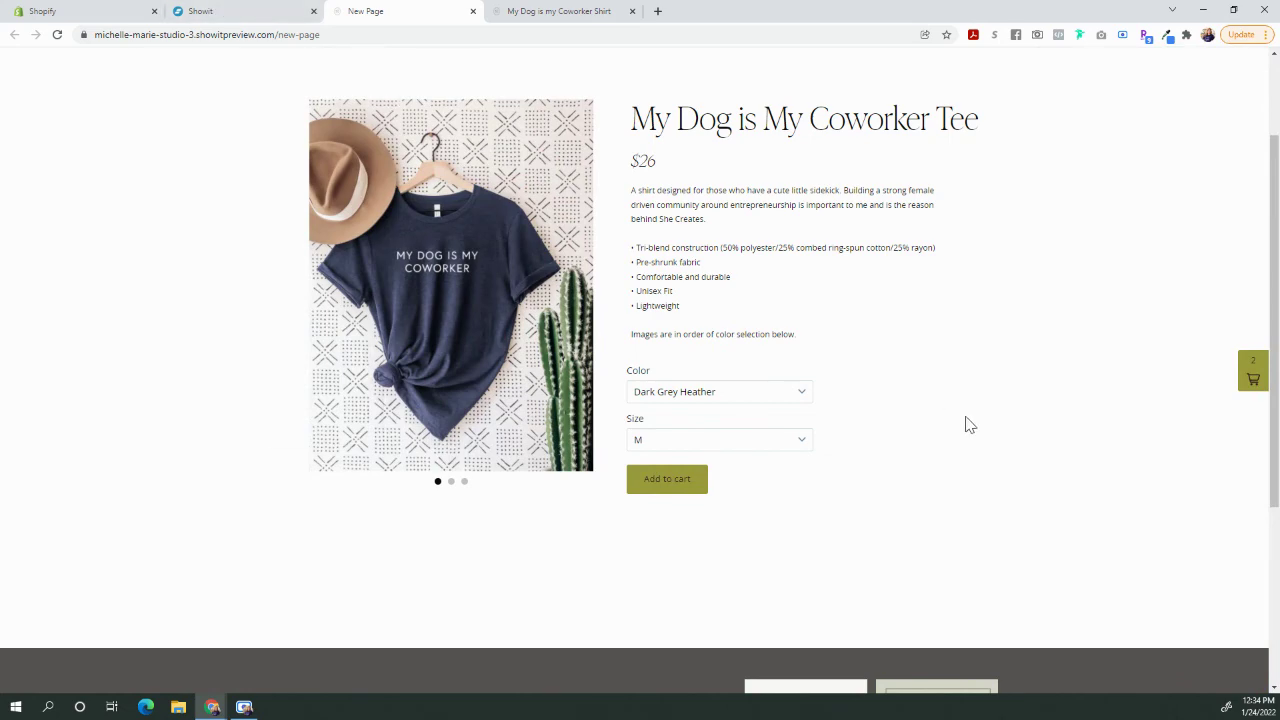
- Return to the Showit tab and close the Site Preview overlay
scroll(965, 423, up, 2)
click(209, 10)
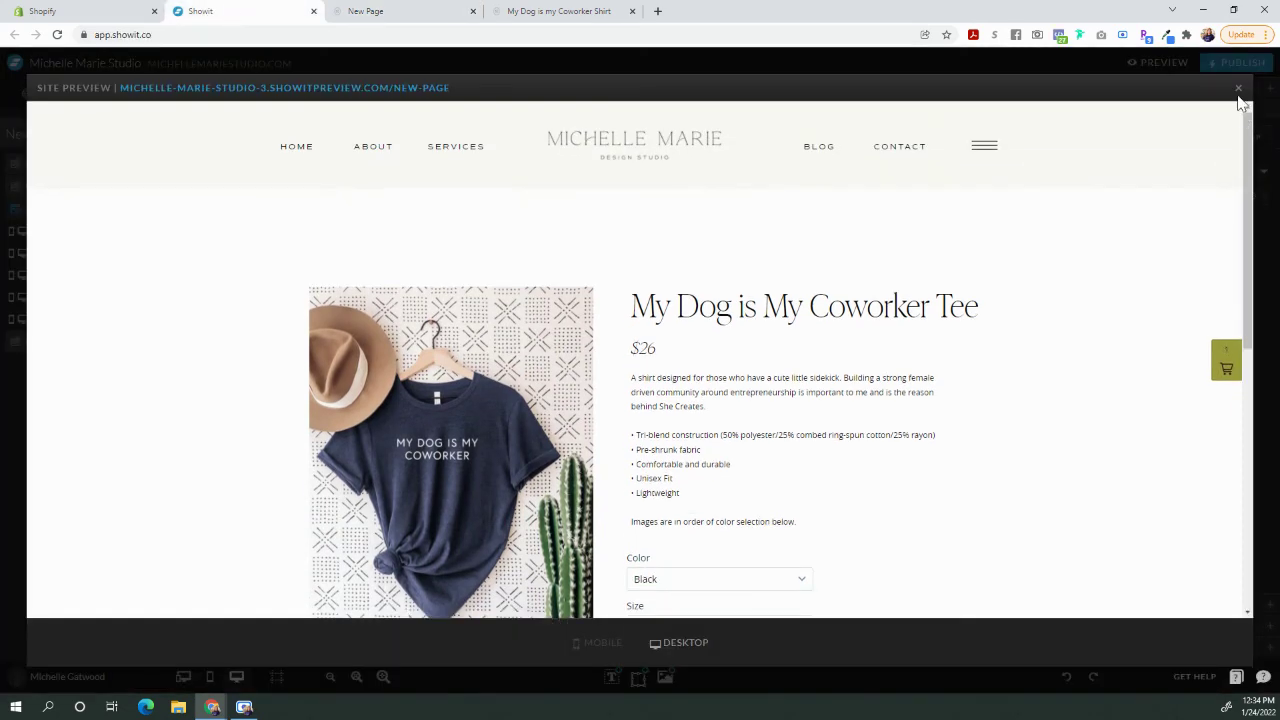
click(1238, 89)
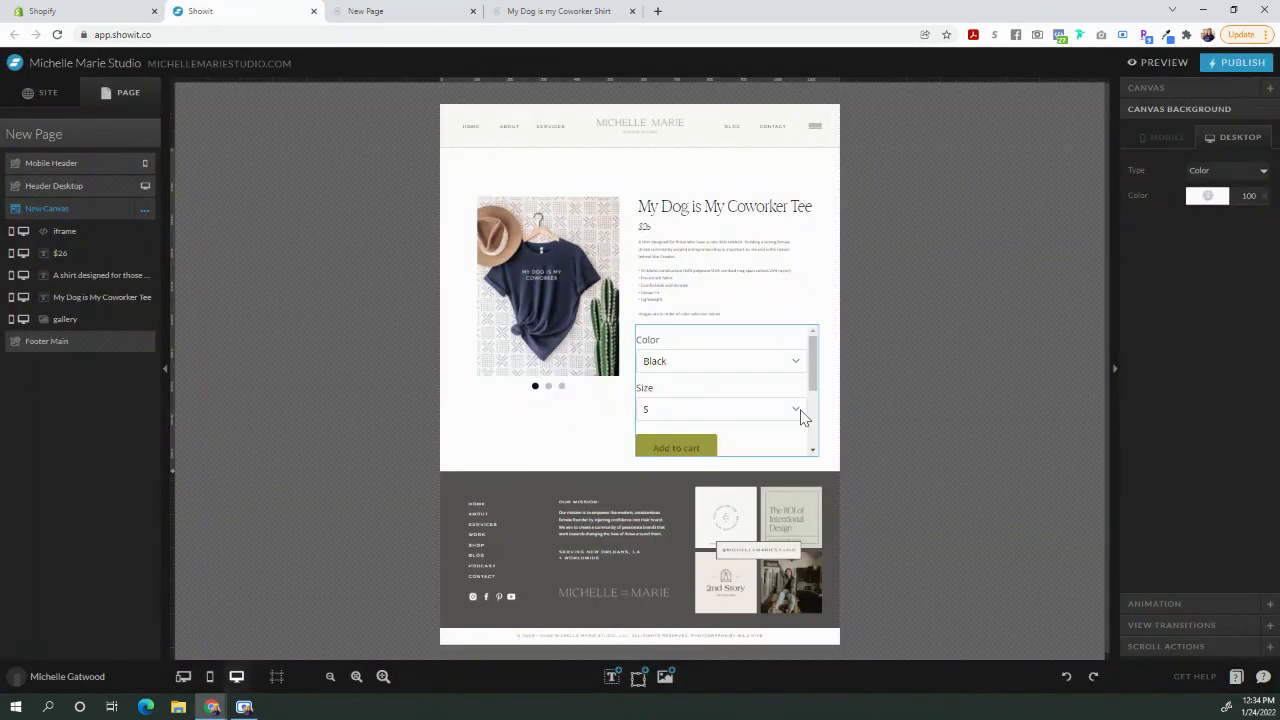